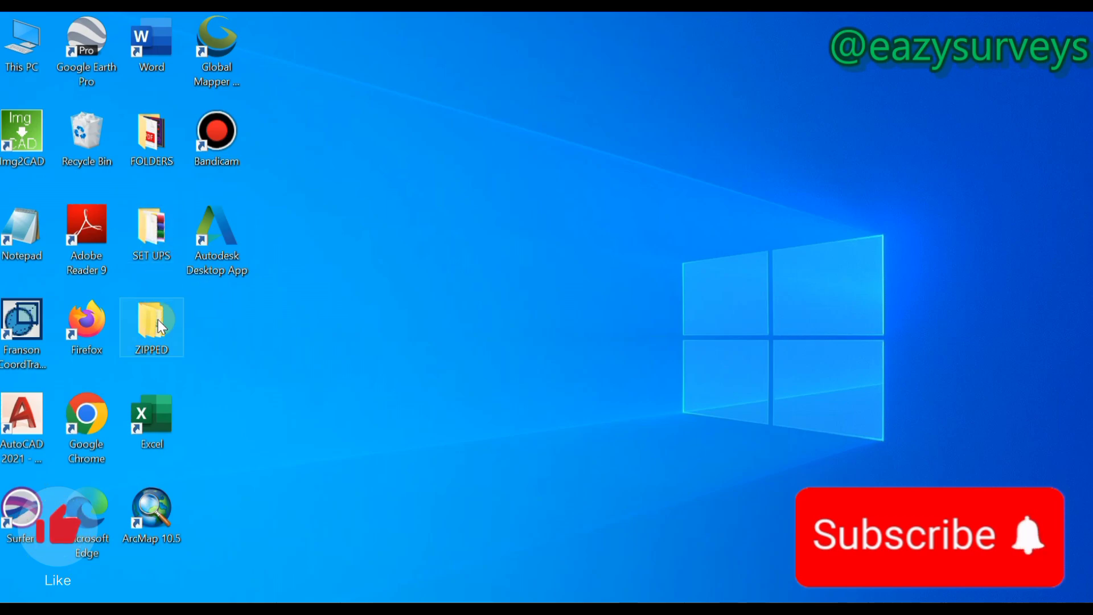
Open the SPOT HEIGHTS spreadsheet from the YOUTUBE folder inside the desktop's FOLDERS directory.
double_click(145, 135)
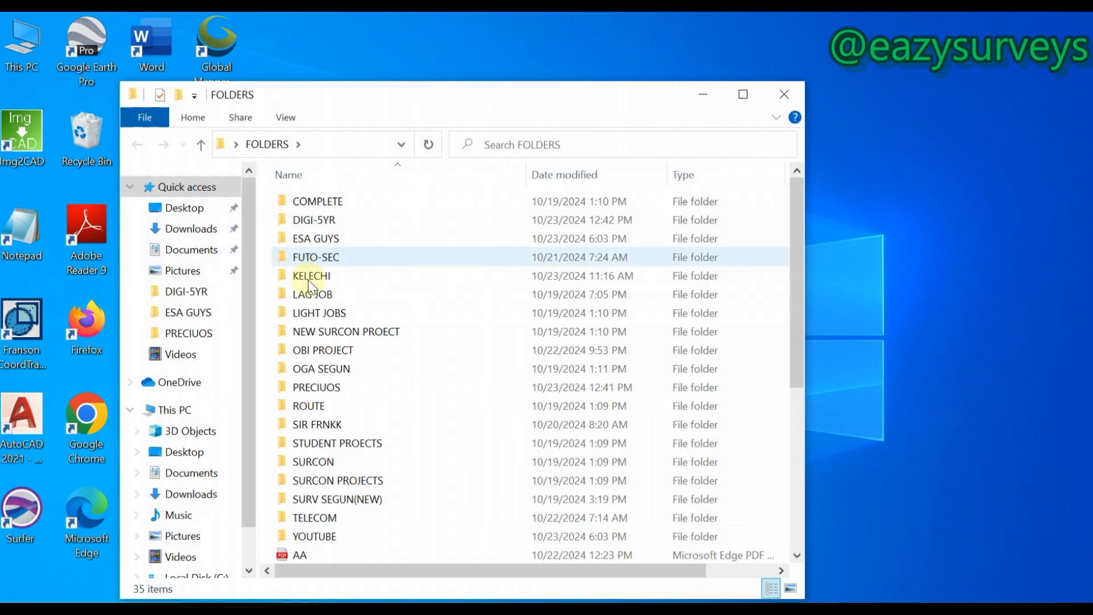
scroll(342, 431, "down", 4)
double_click(335, 332)
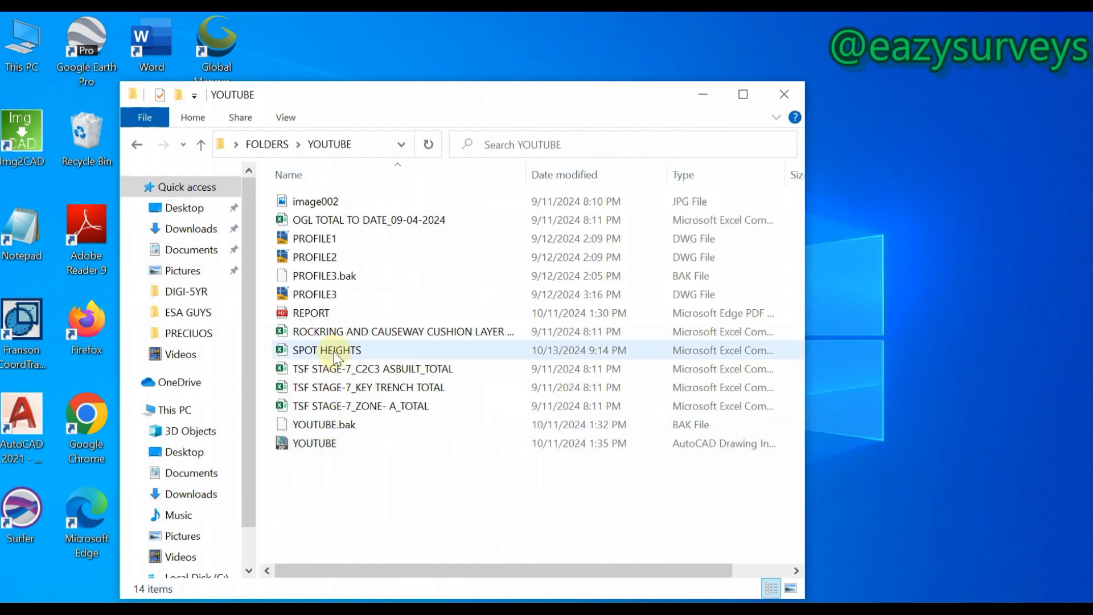
left_click(333, 351)
double_click(334, 351)
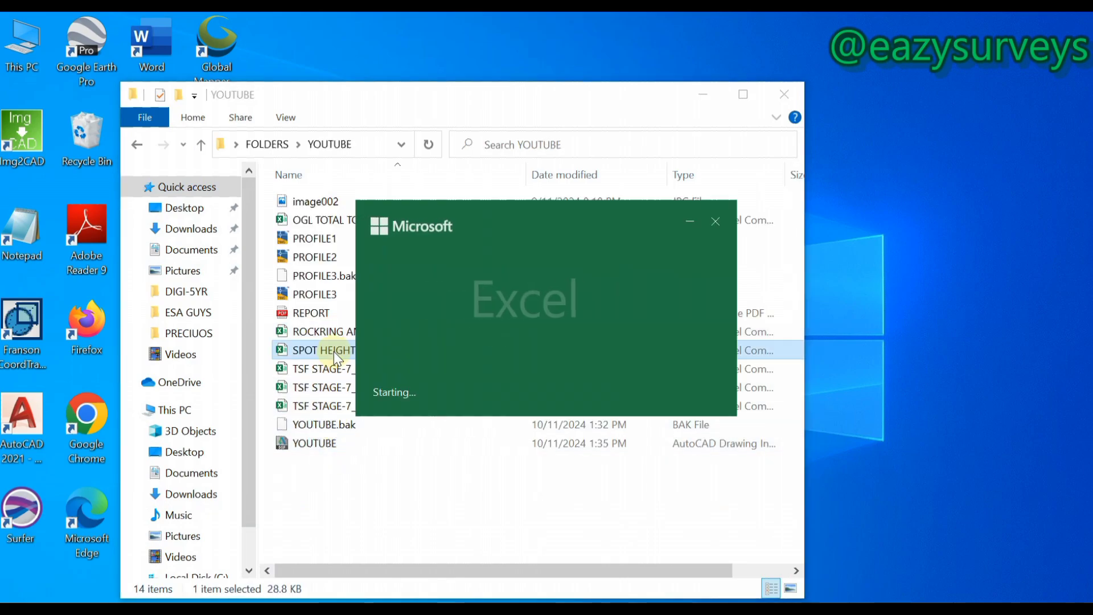
Maximize the SPOT HEIGHTS workbook window and look over the Name, N, E and h columns.
scroll(255, 370, "down", 2)
scroll(254, 371, "up", 2)
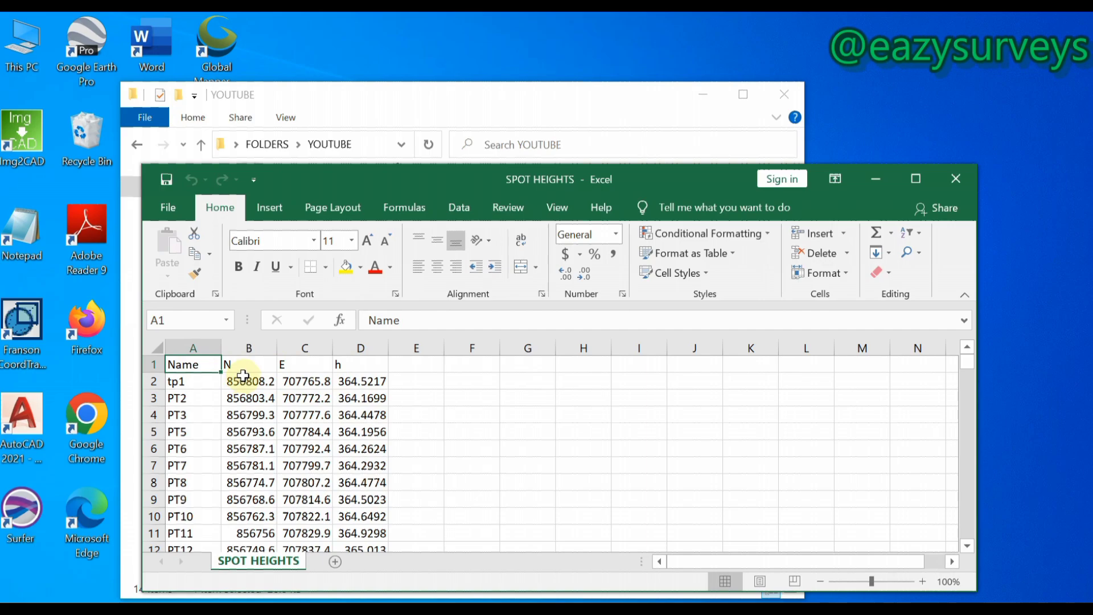
left_click(905, 184)
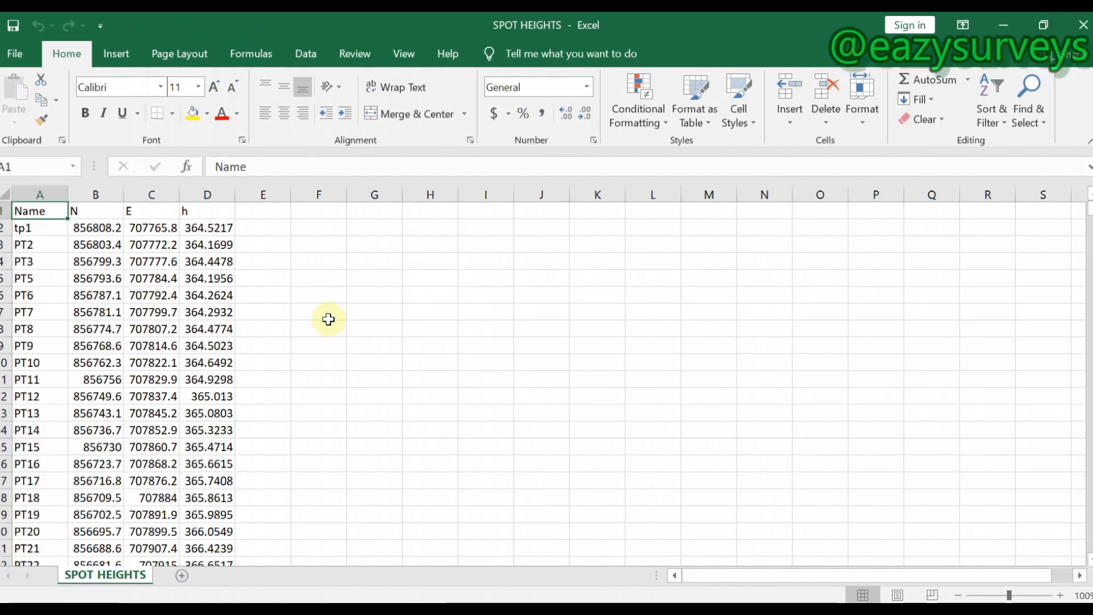
scroll(328, 319, "down", 3)
scroll(325, 307, "up", 3)
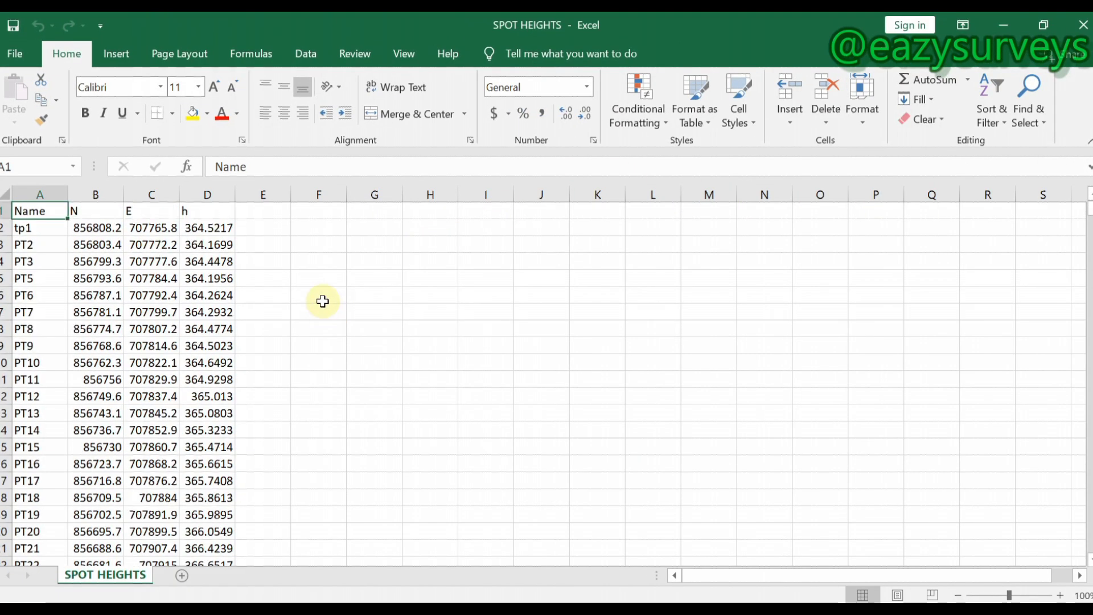
Save the workbook over the existing SPOT HEIGHTS file in the YOUTUBE folder as CSV (Comma delimited), and close the open windows.
left_click(10, 56)
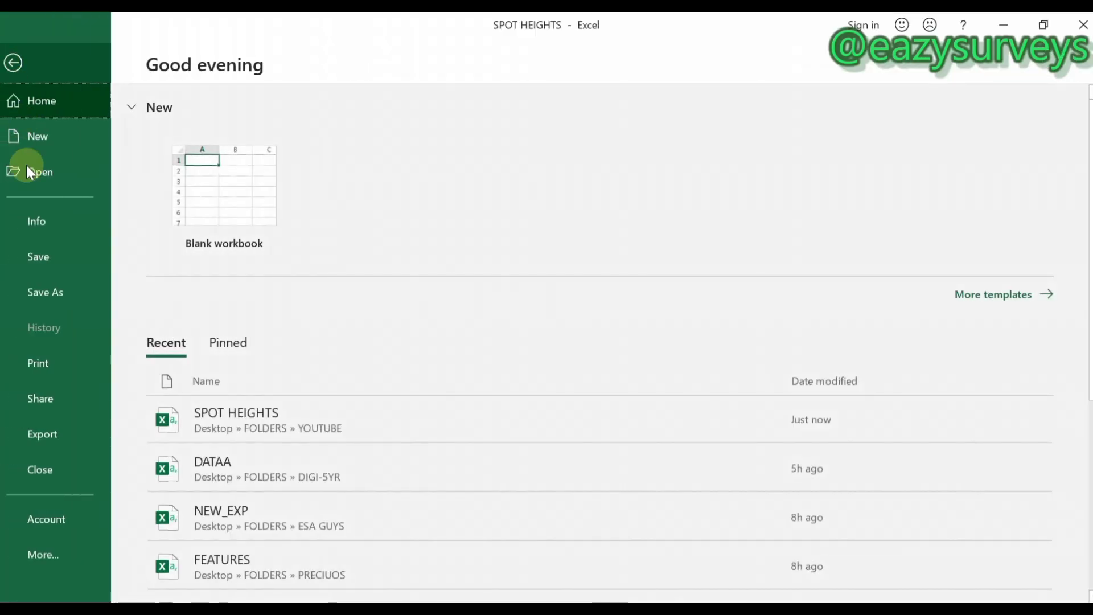
left_click(55, 293)
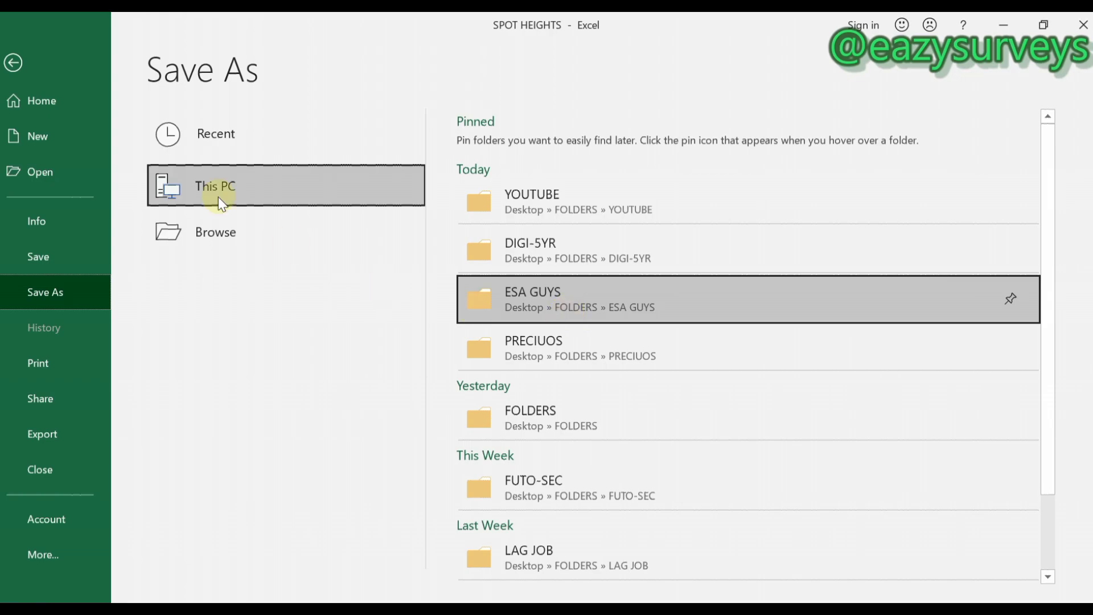
scroll(641, 404, "down", 2)
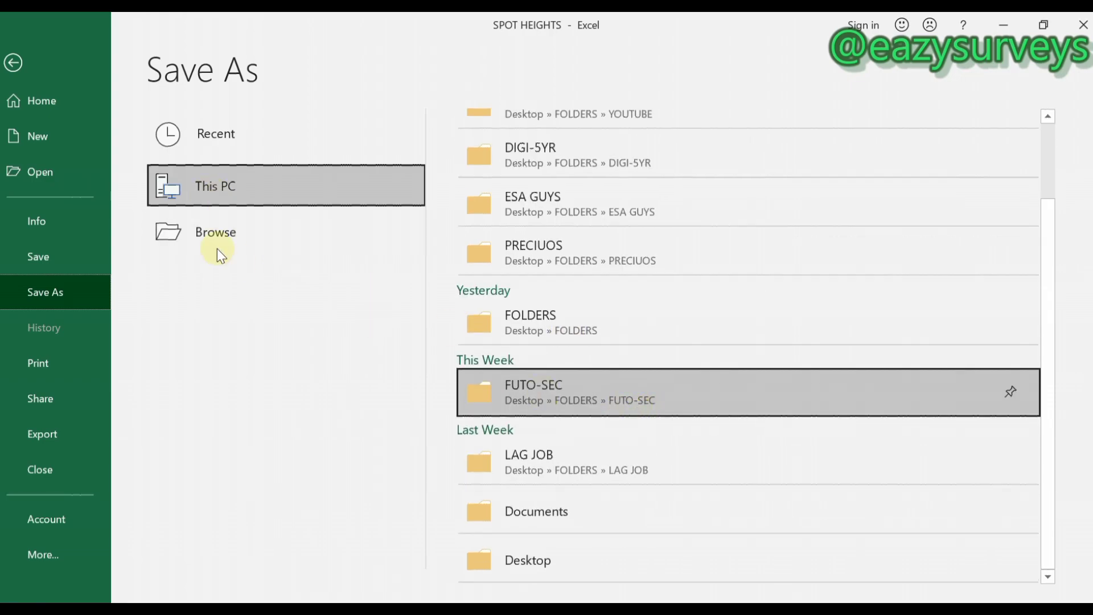
left_click(224, 235)
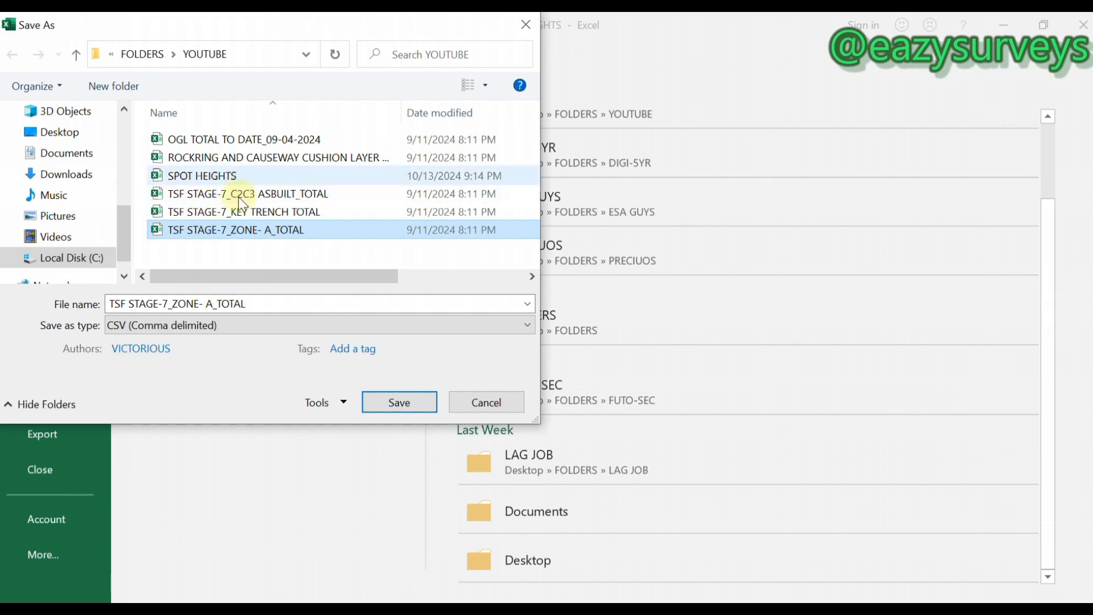
left_click(202, 175)
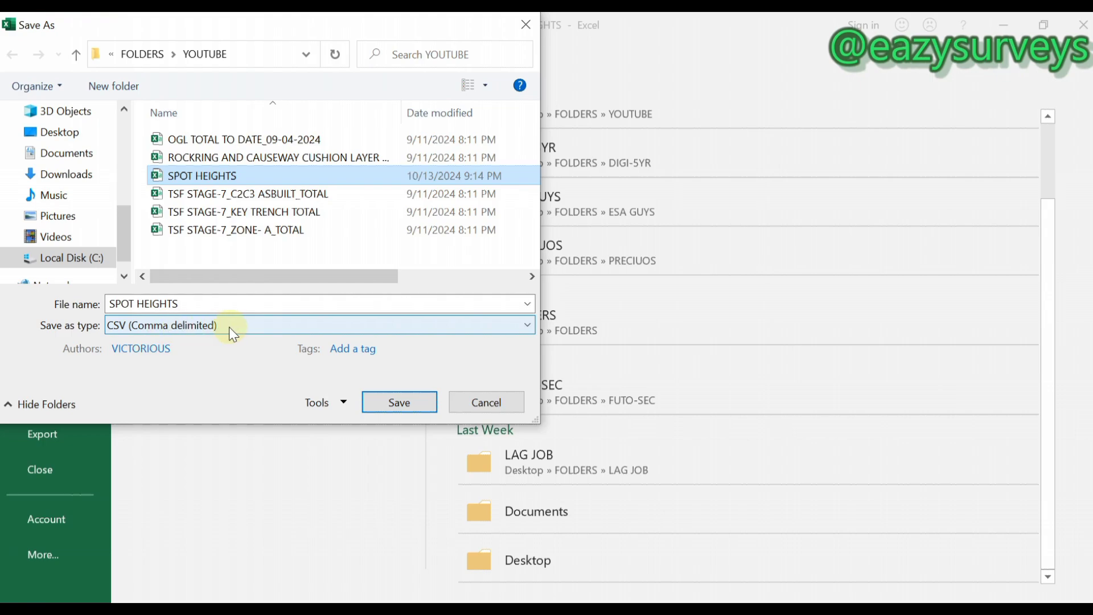
left_click(186, 327)
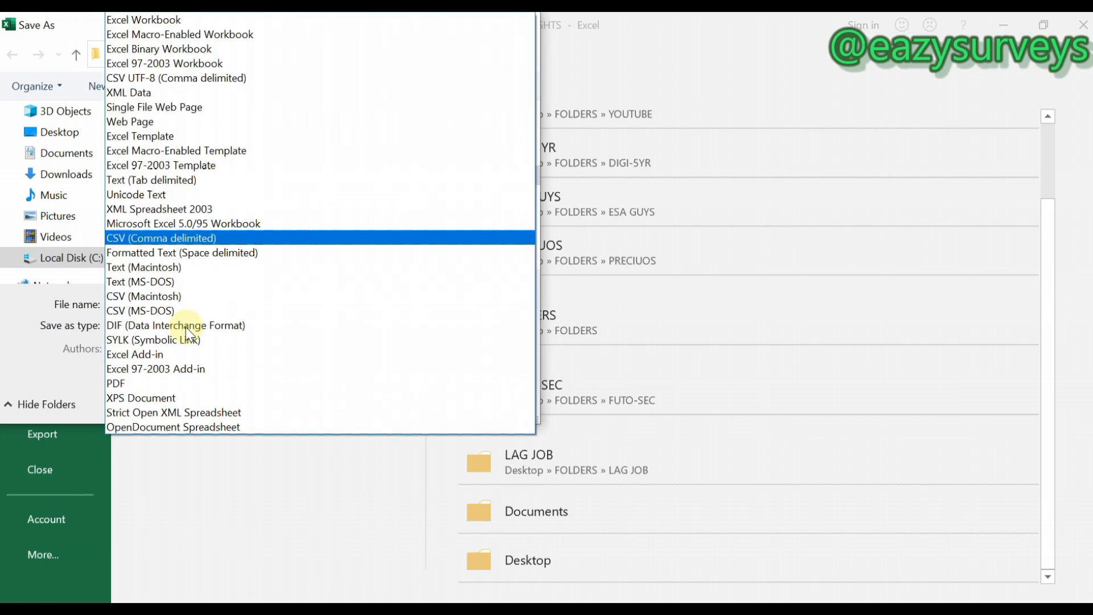
left_click(169, 237)
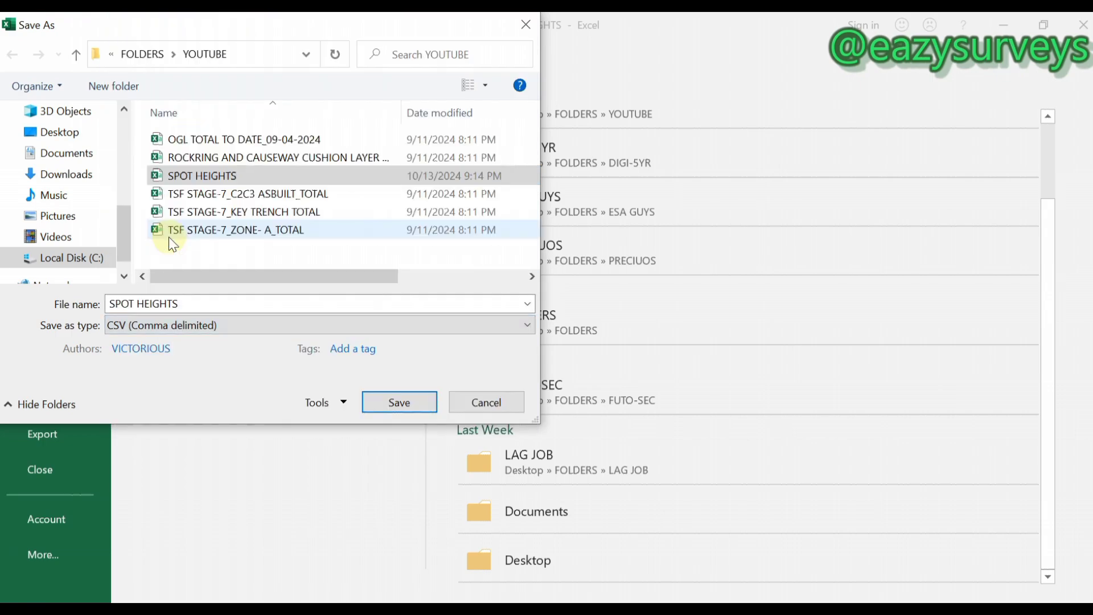
left_click(401, 403)
left_click(577, 320)
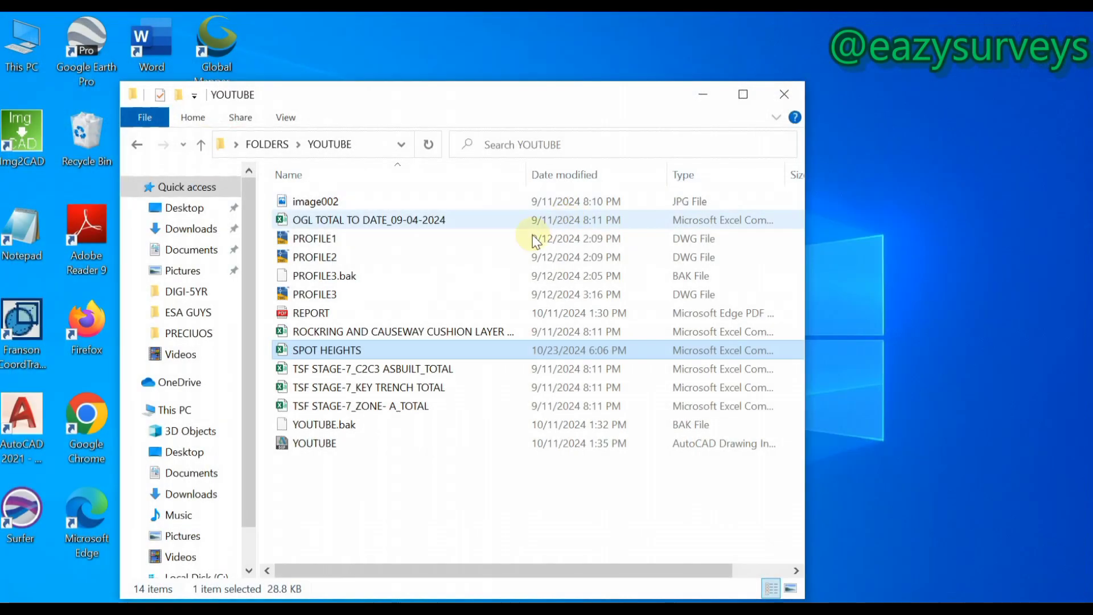
left_click(785, 88)
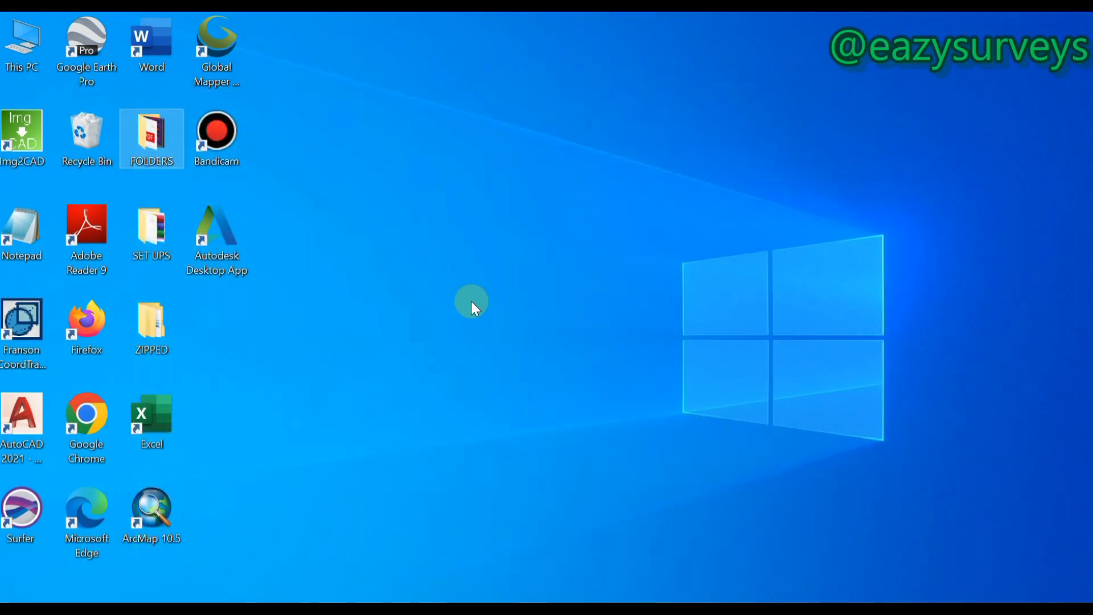
Launch Surfer and open the recent Plot1 file.
double_click(22, 513)
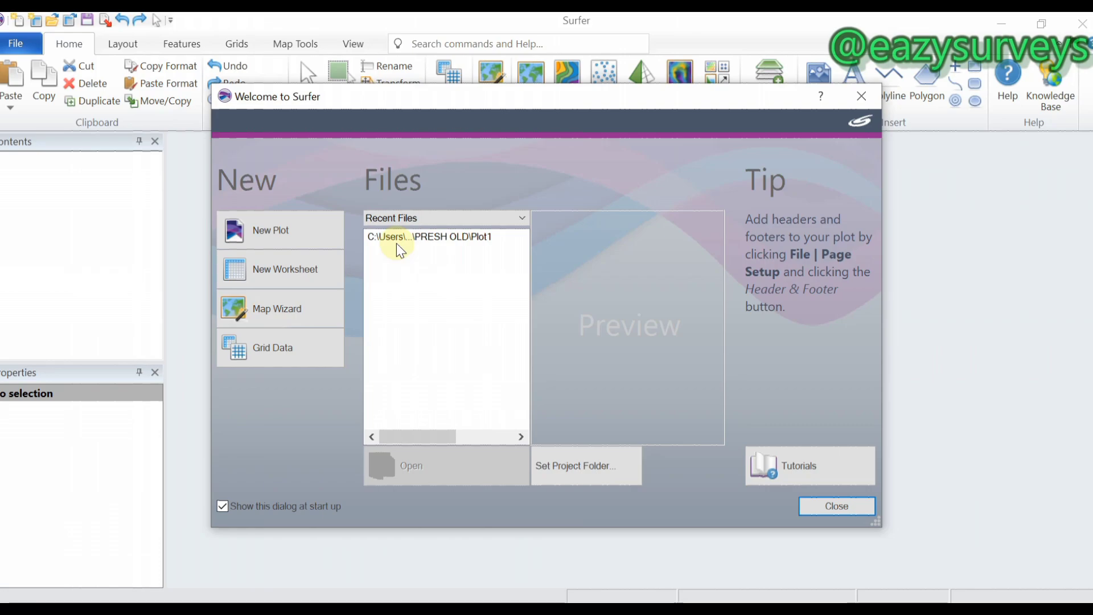
left_click(417, 238)
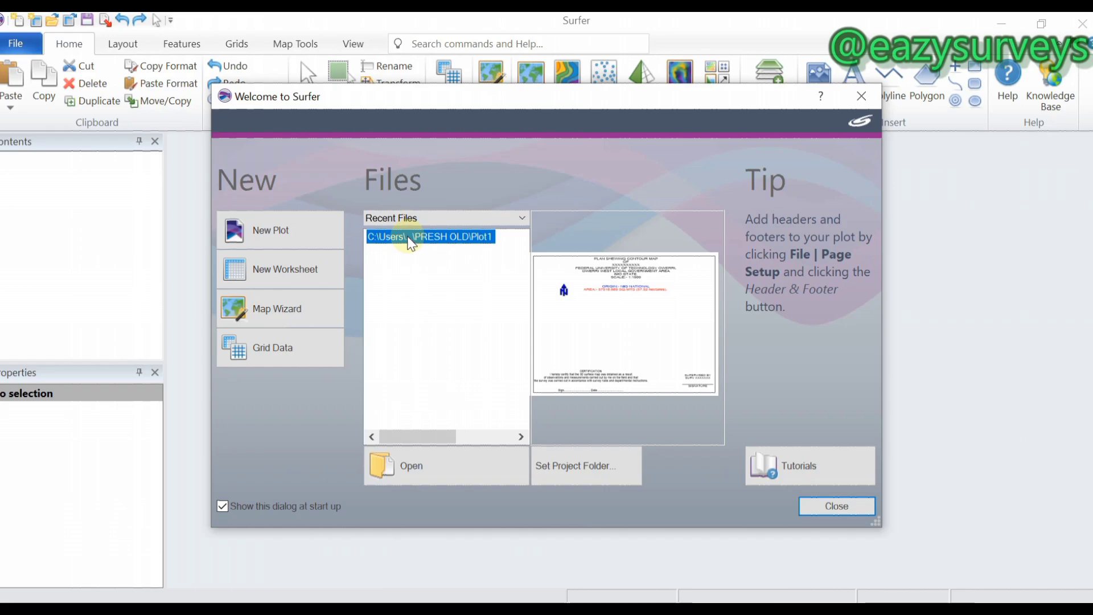
left_click(439, 477)
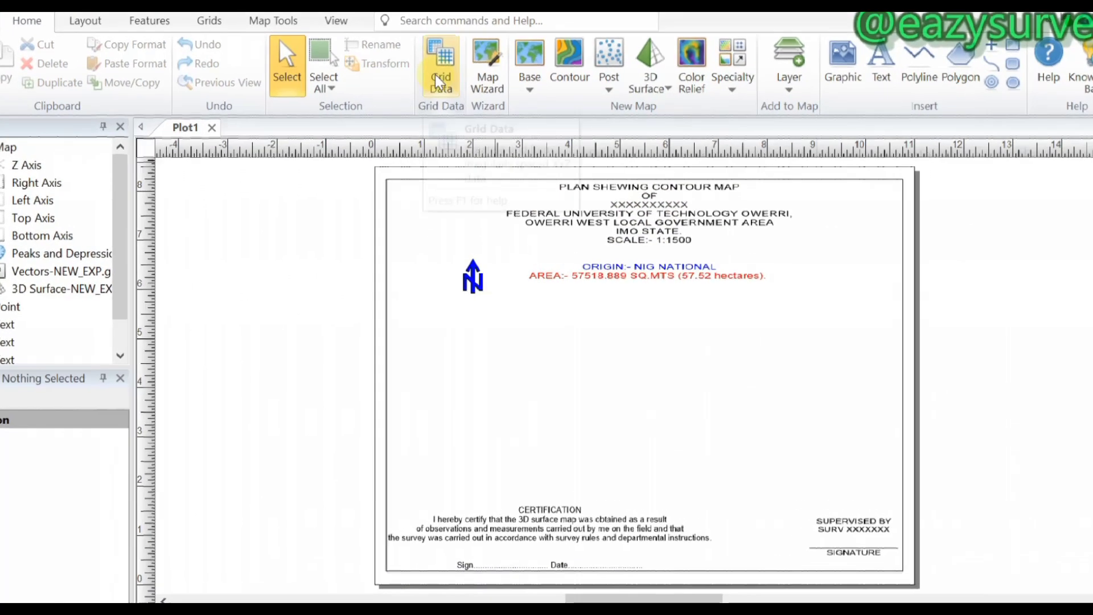
Start Grid Data and load the SPOT HEIGHTS CSV from the desktop's FOLDERS\YOUTUBE directory as the dataset.
left_click(429, 57)
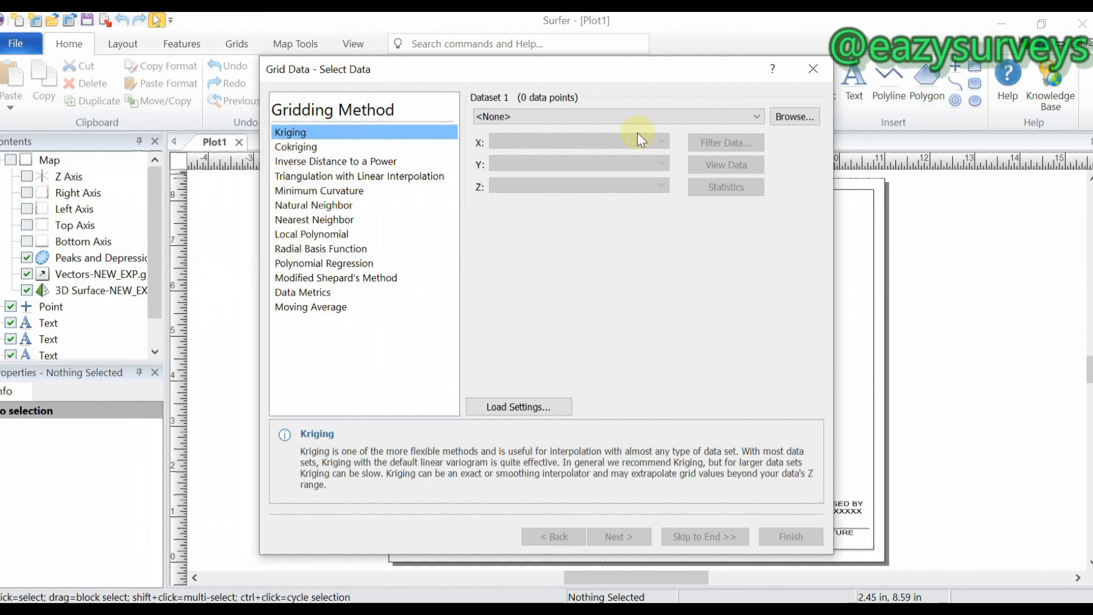
left_click(799, 116)
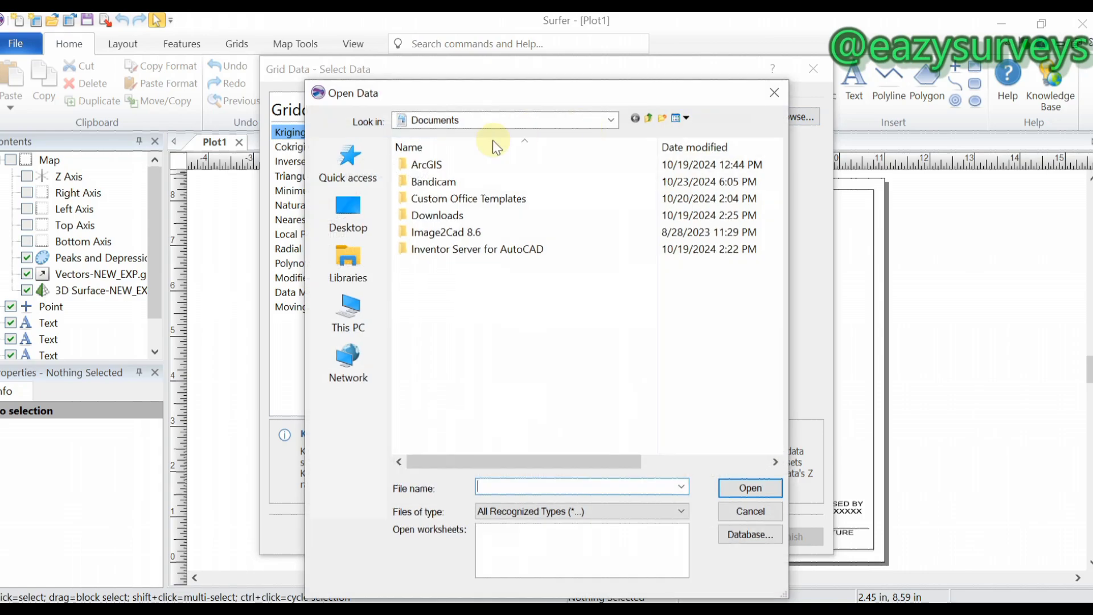
left_click(345, 228)
scroll(433, 245, "down", 1)
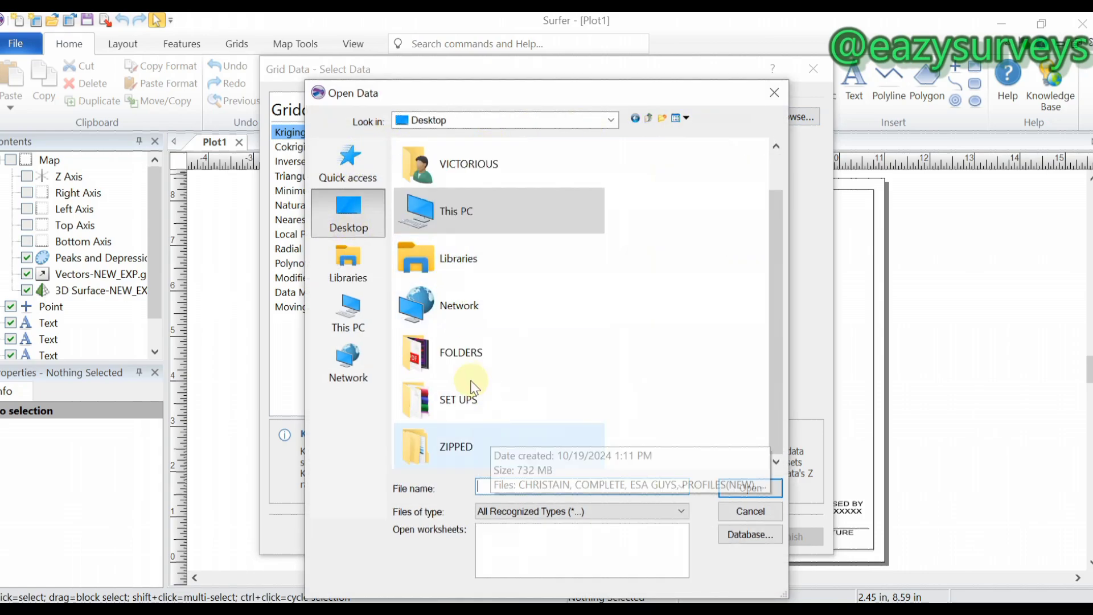
left_click(472, 361)
double_click(472, 361)
scroll(473, 273, "down", 1)
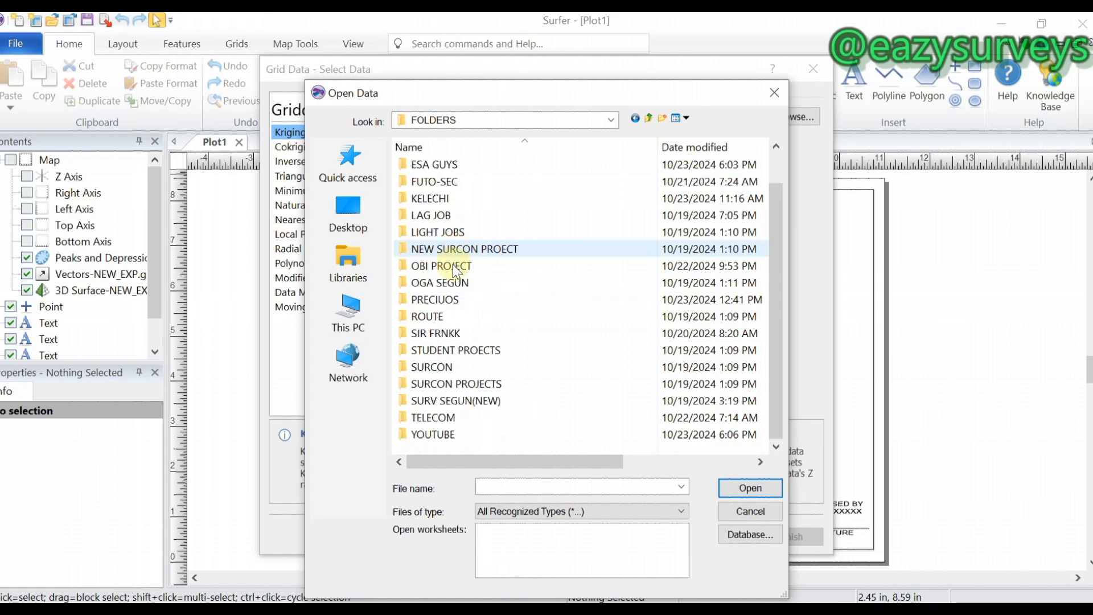
left_click(445, 438)
double_click(445, 437)
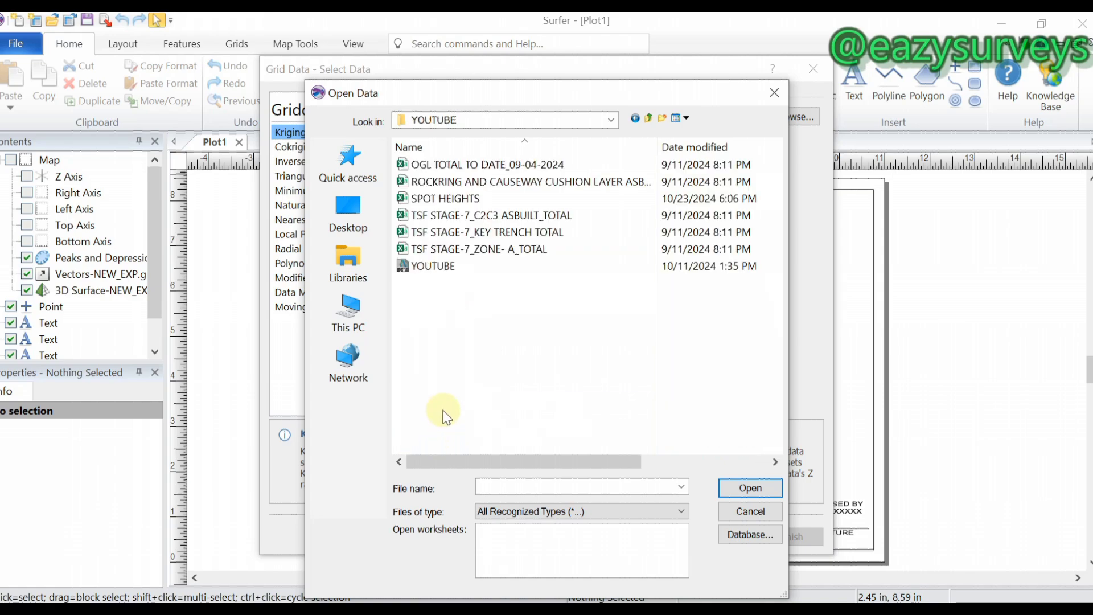
left_click(437, 200)
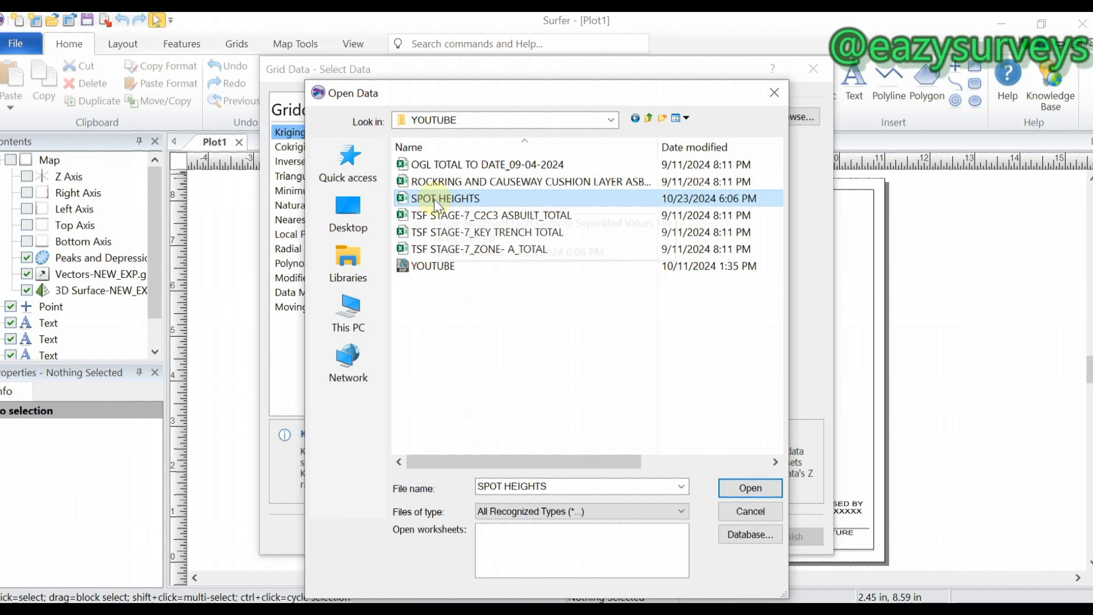
left_click(749, 488)
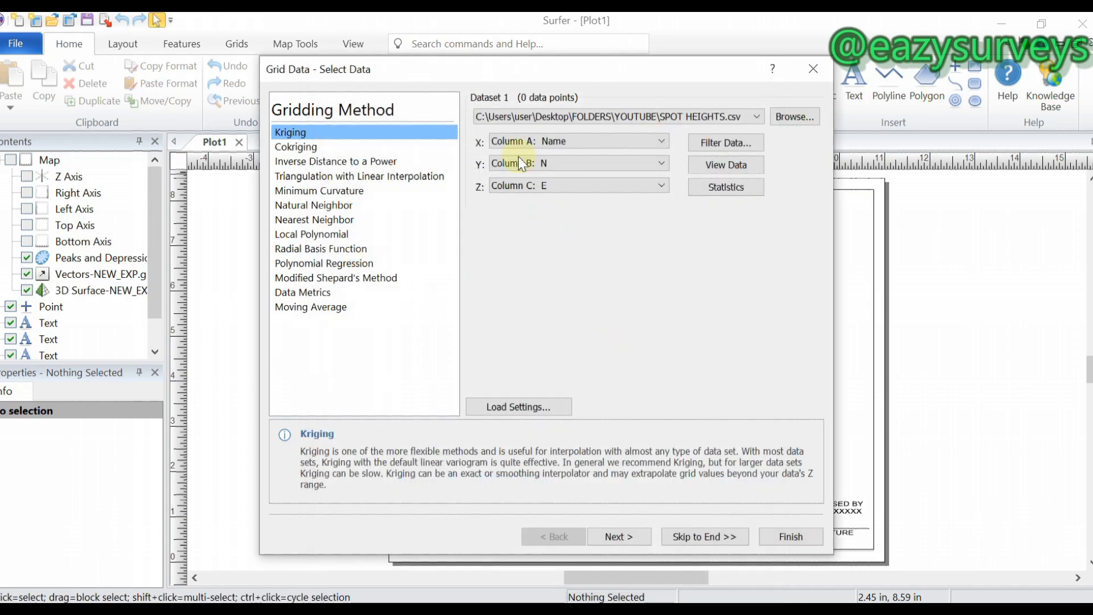
Assign the dataset columns: X to Column C (E), Y to Column B (N) and Z to Column D (h).
left_click(620, 162)
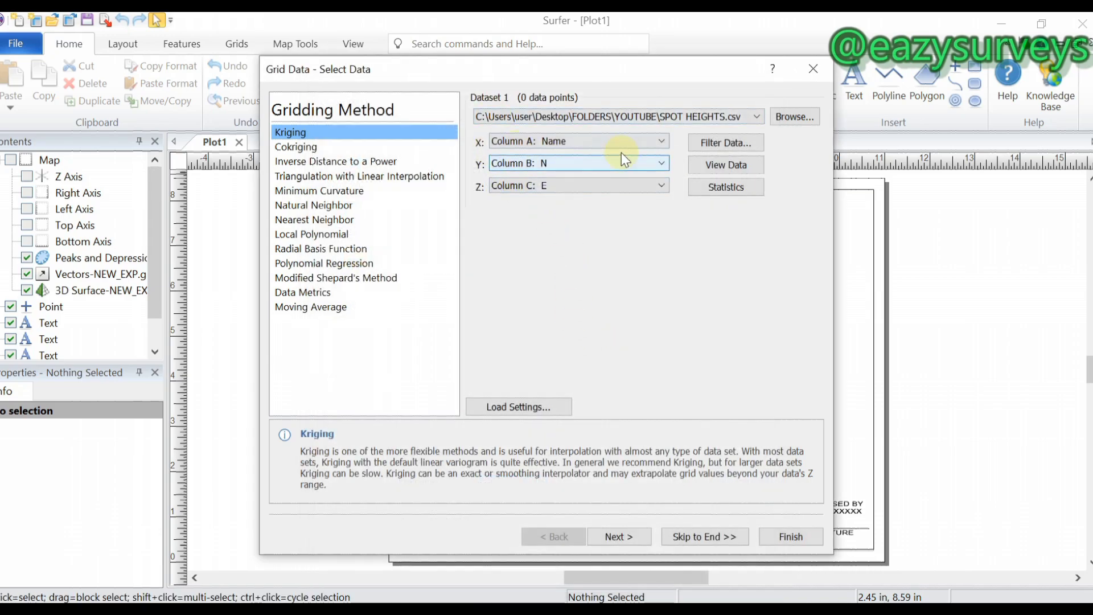
left_click(638, 143)
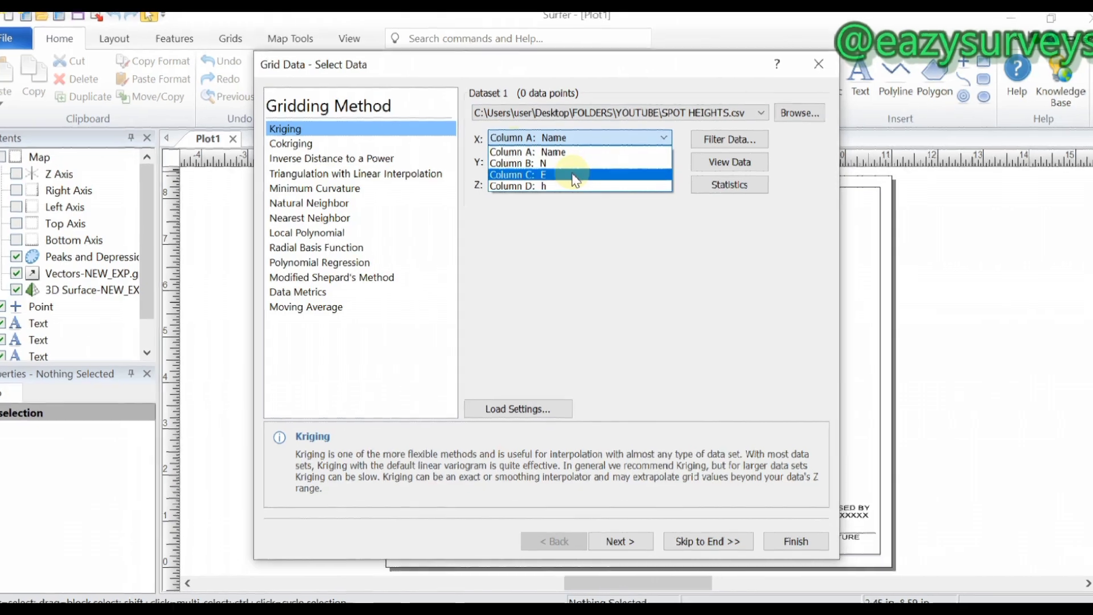
left_click(592, 178)
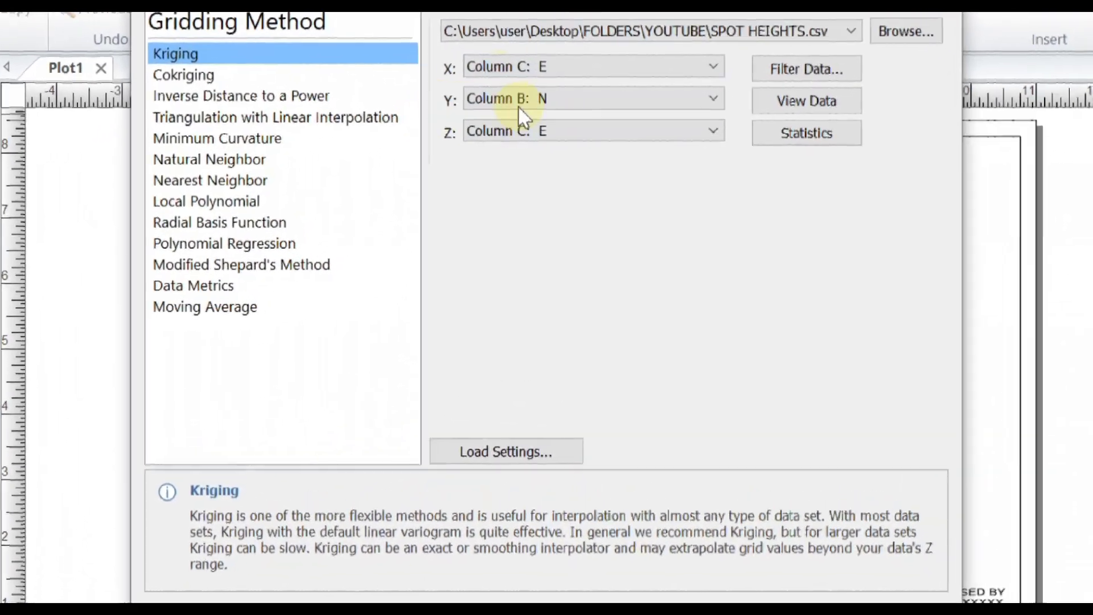
left_click(546, 111)
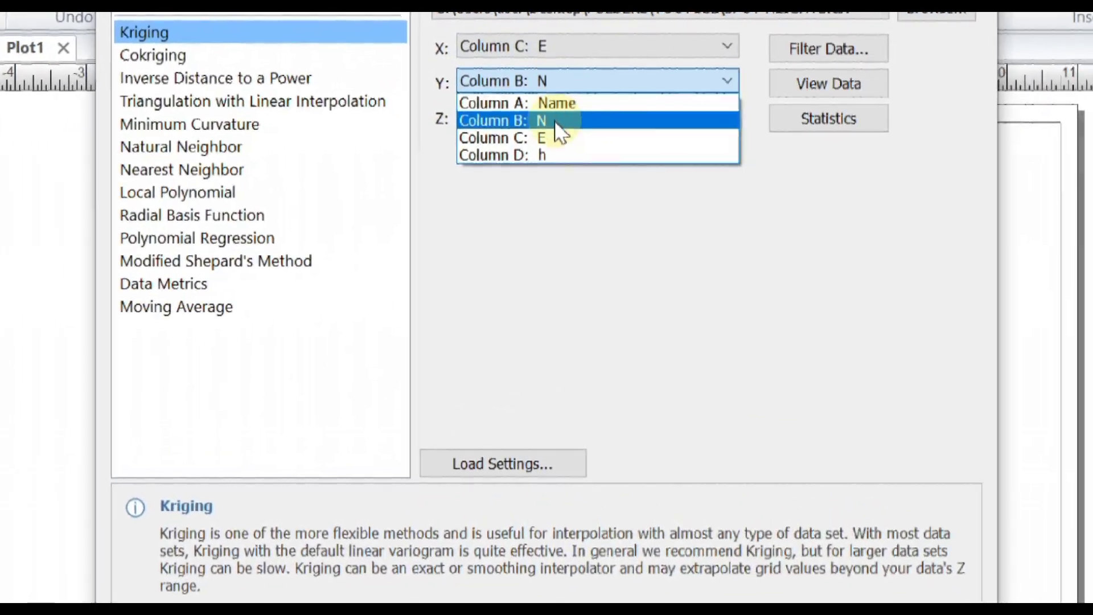
left_click(555, 122)
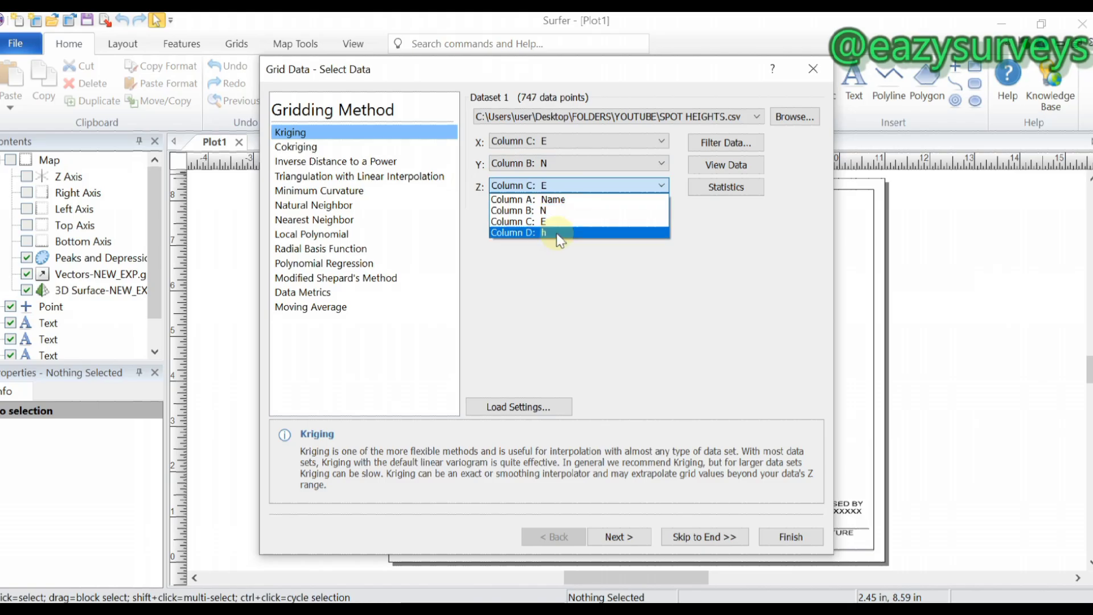
left_click(556, 232)
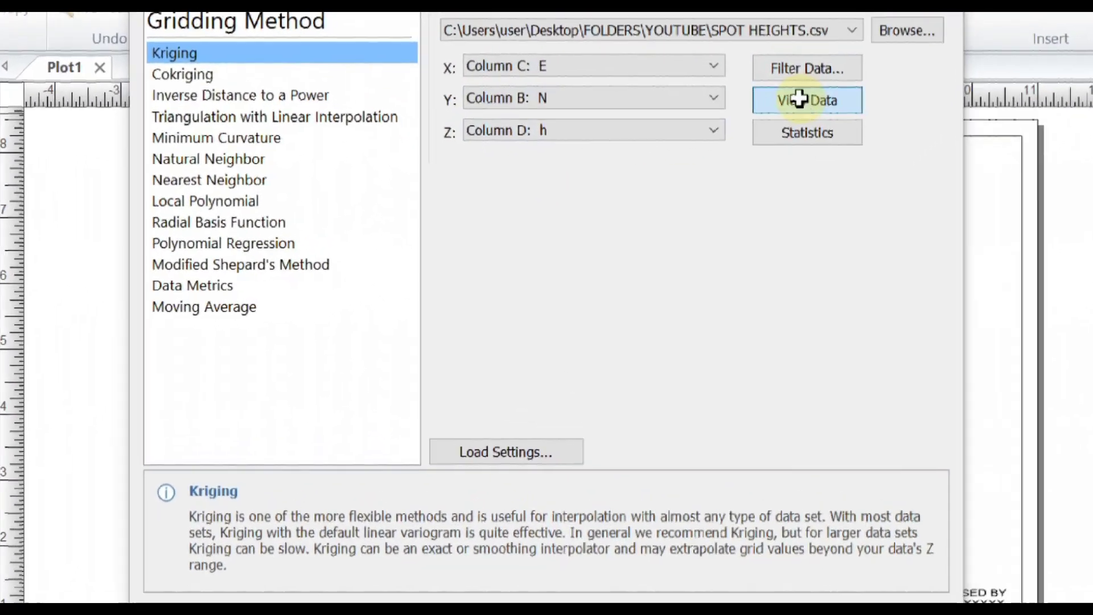
View the loaded dataset to check its point names, northings, eastings and heights, then close the data view.
left_click(791, 113)
scroll(544, 214, "down", 2)
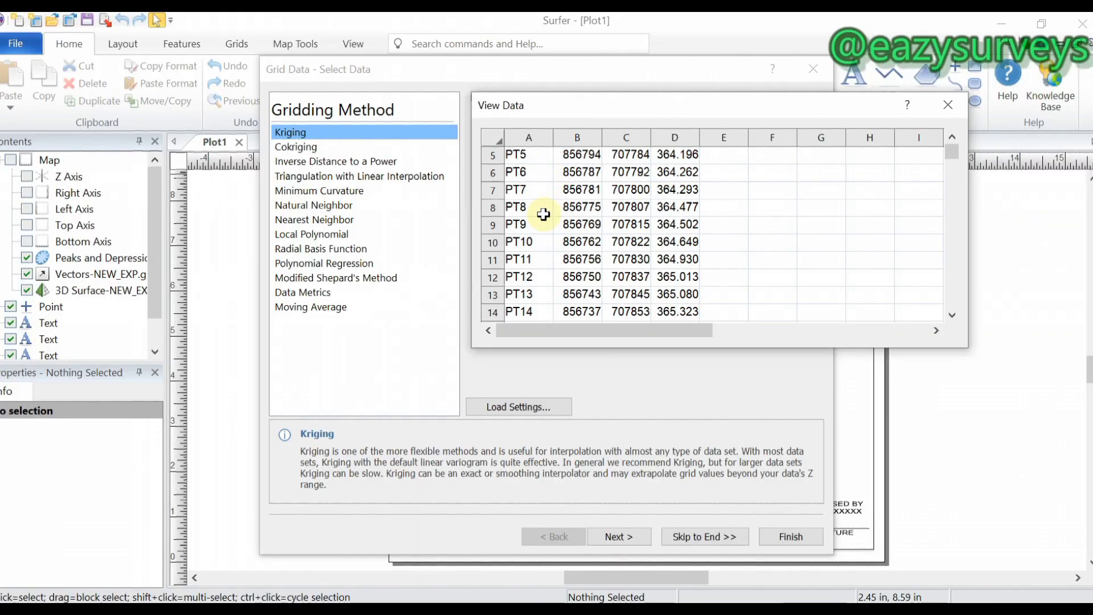
scroll(544, 214, "up", 2)
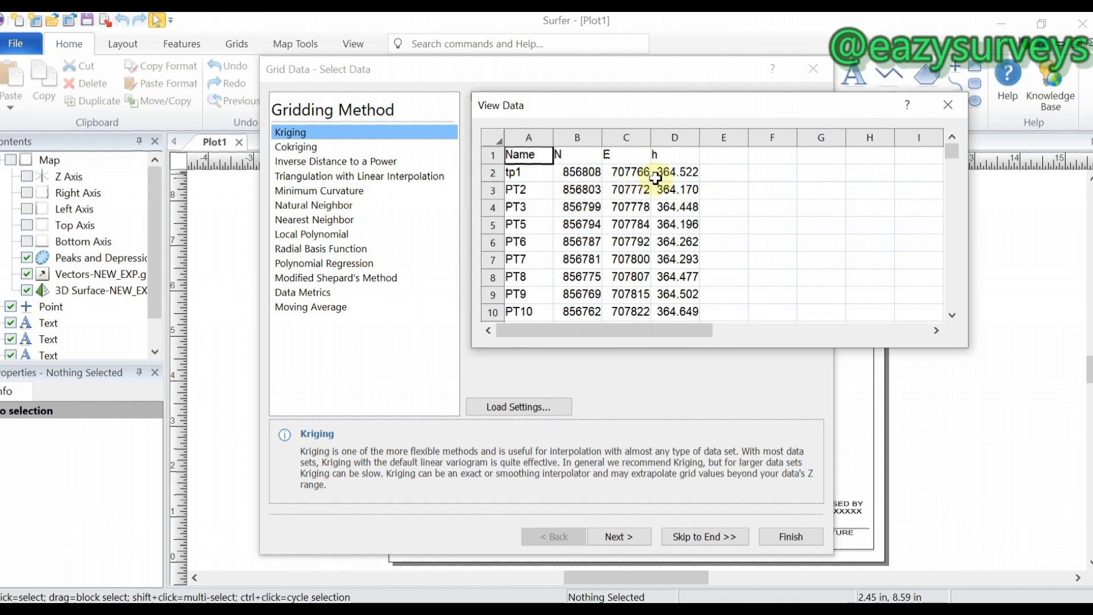
left_click(949, 106)
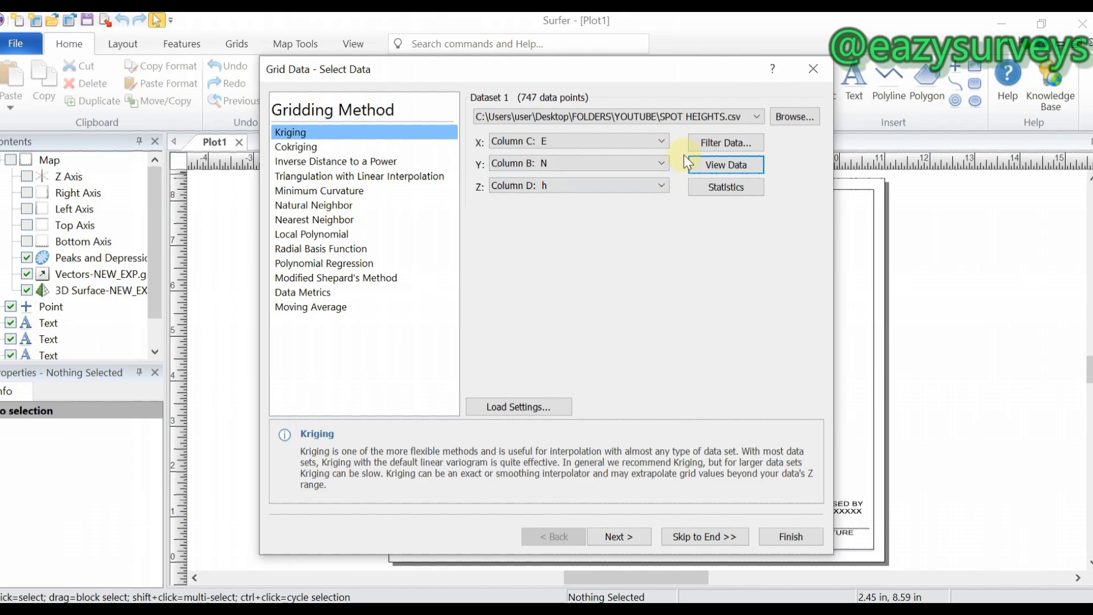
Review the dataset's statistics report through the correlation and principal component sections, then close it without saving.
left_click(726, 187)
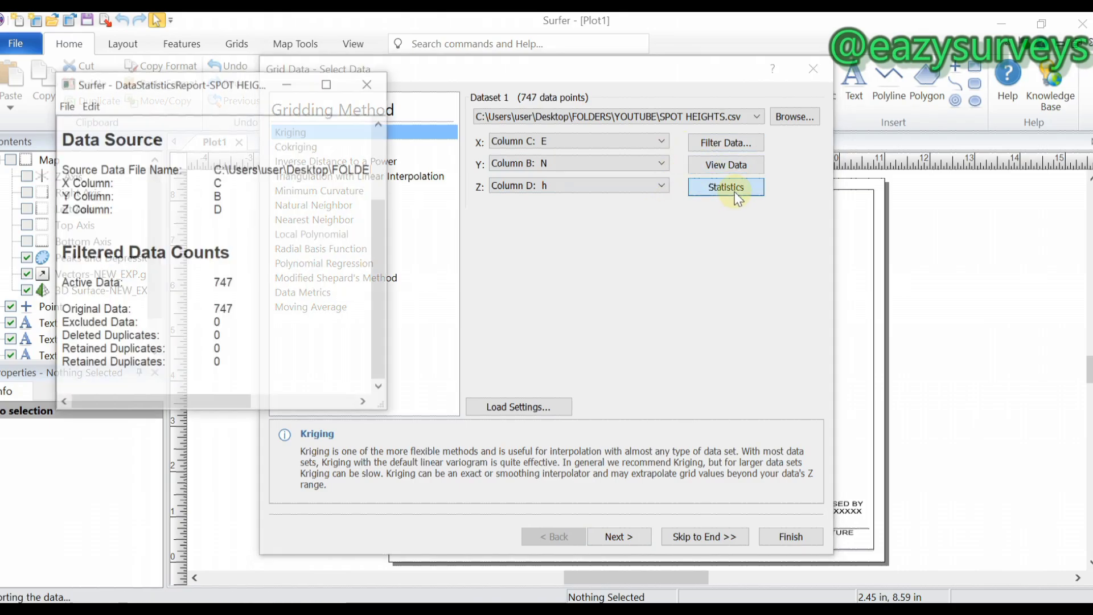
scroll(249, 263, "up", 20)
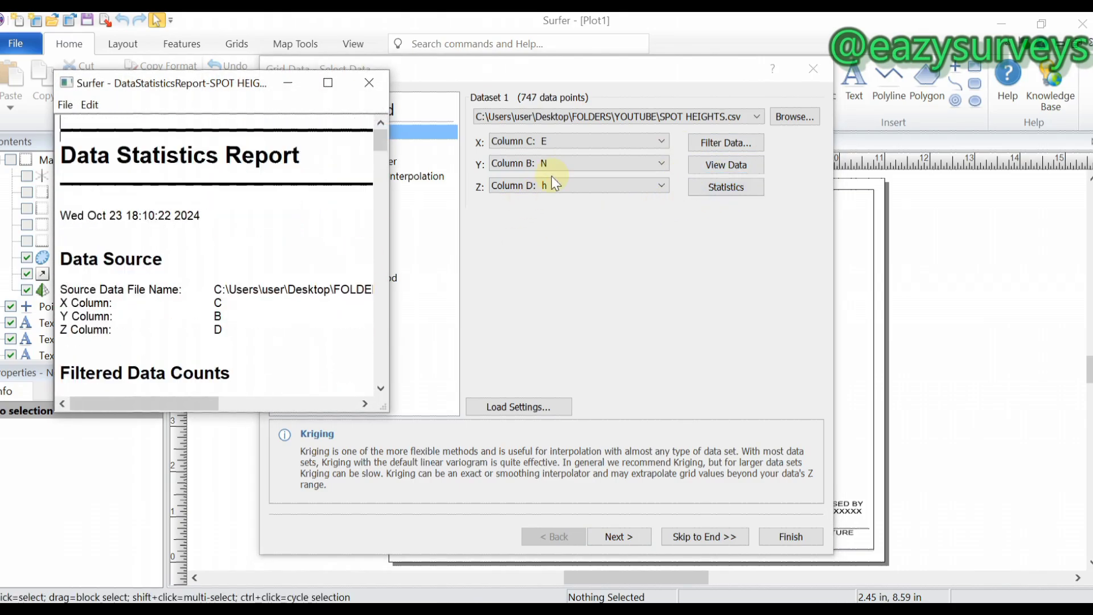
scroll(206, 307, "down", 20)
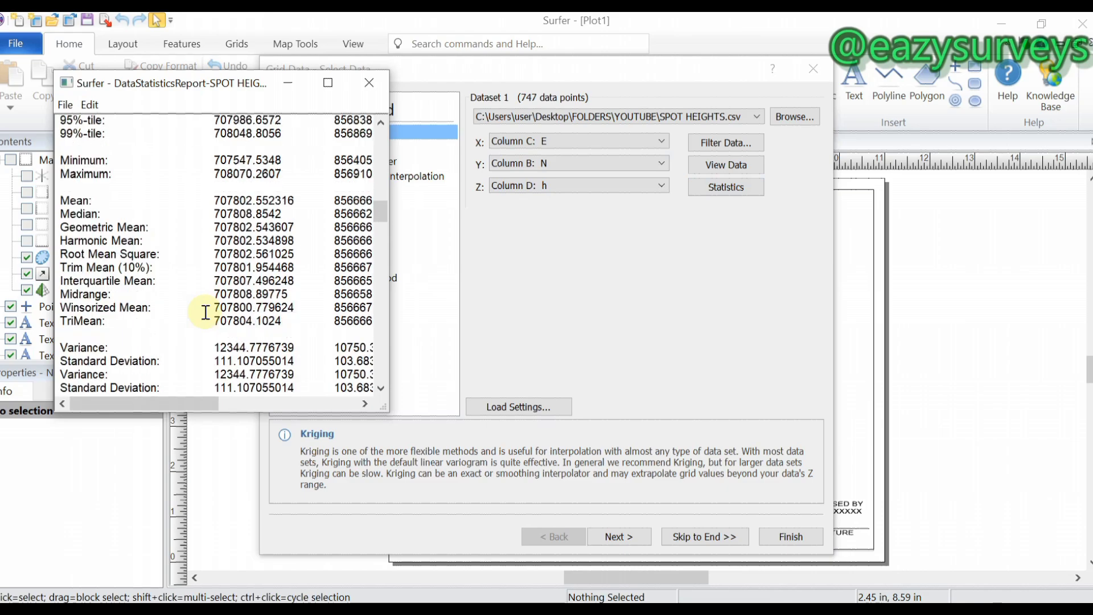
scroll(206, 311, "down", 8)
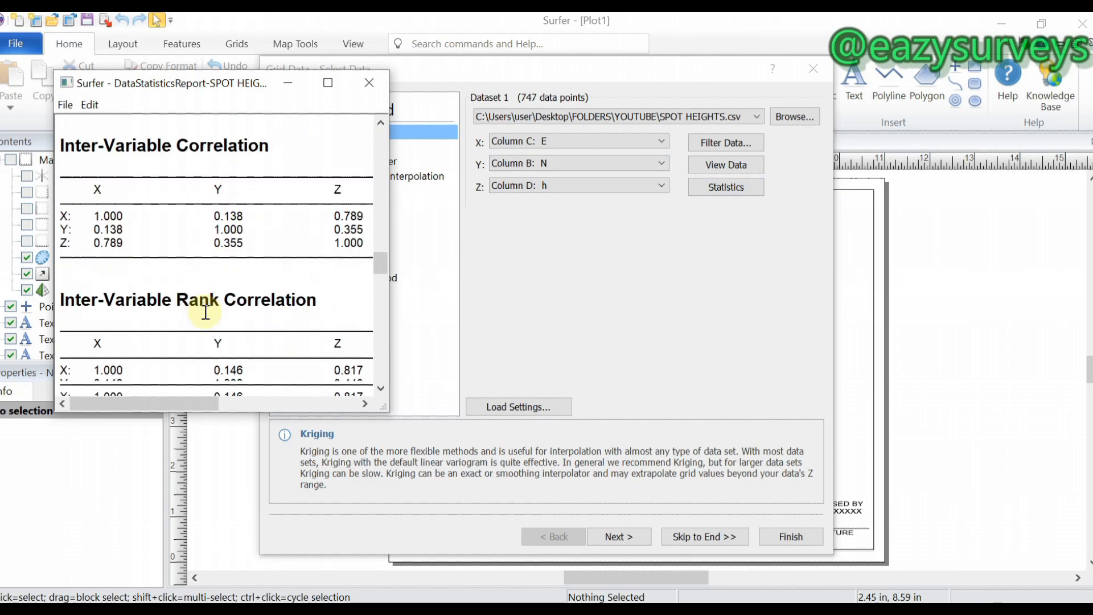
left_click(66, 106)
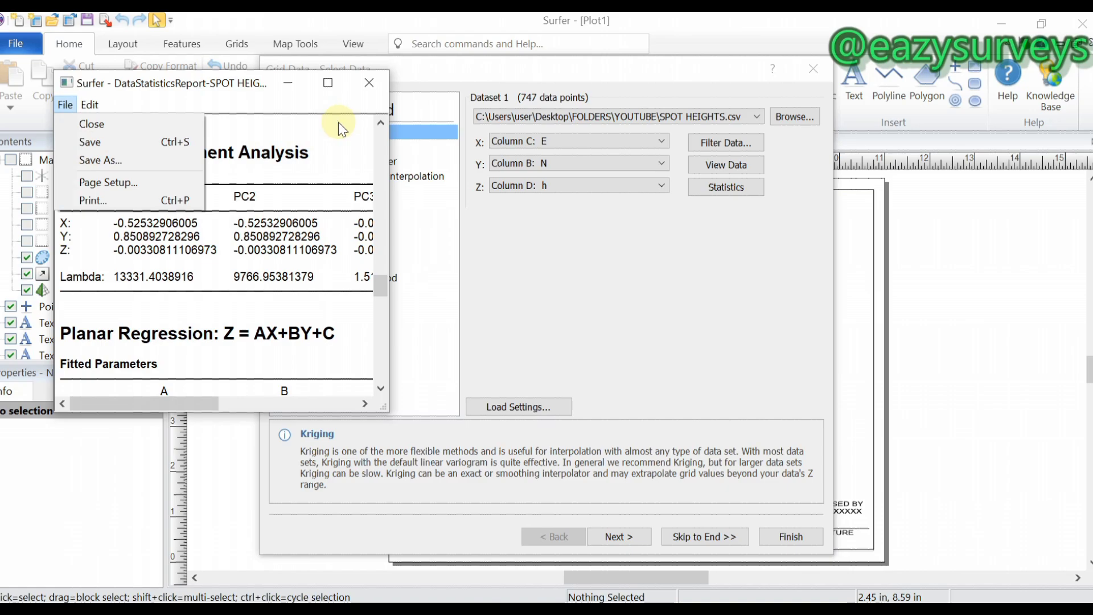
left_click(308, 258)
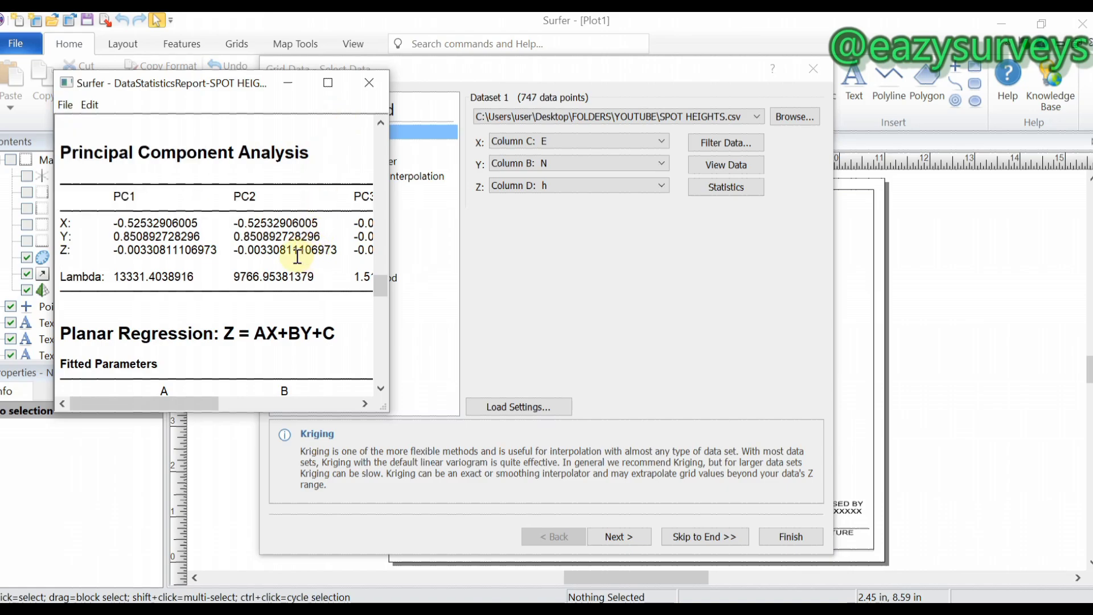
left_click(368, 88)
left_click(275, 288)
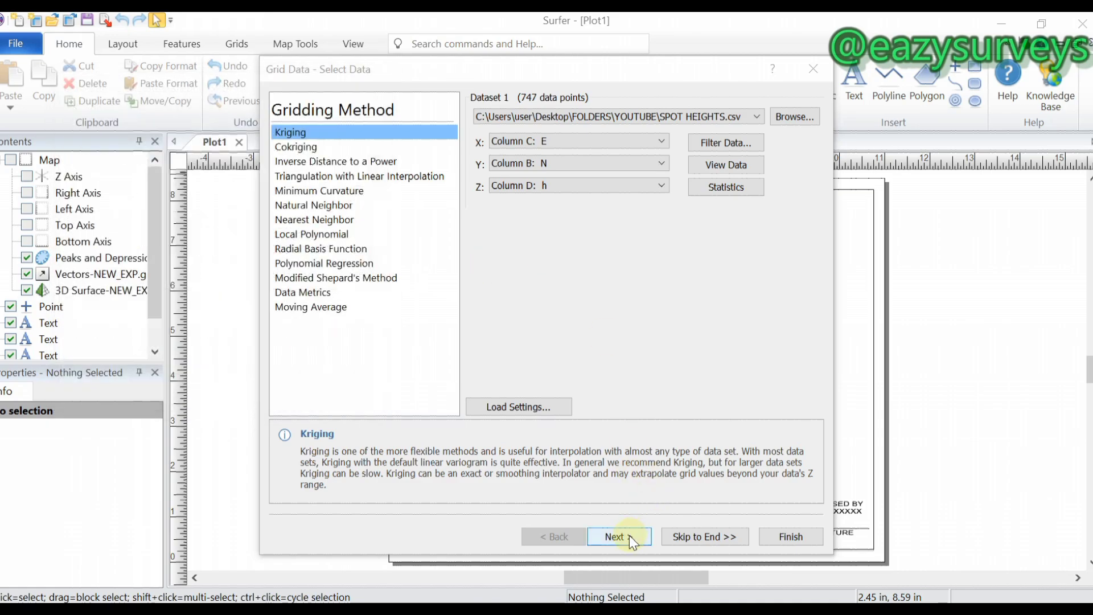
Grid the dataset with Kriging using the default settings, outputting SPOT HEIGHTS.grd with a grid report and a Contour layer in a new map.
left_click(615, 541)
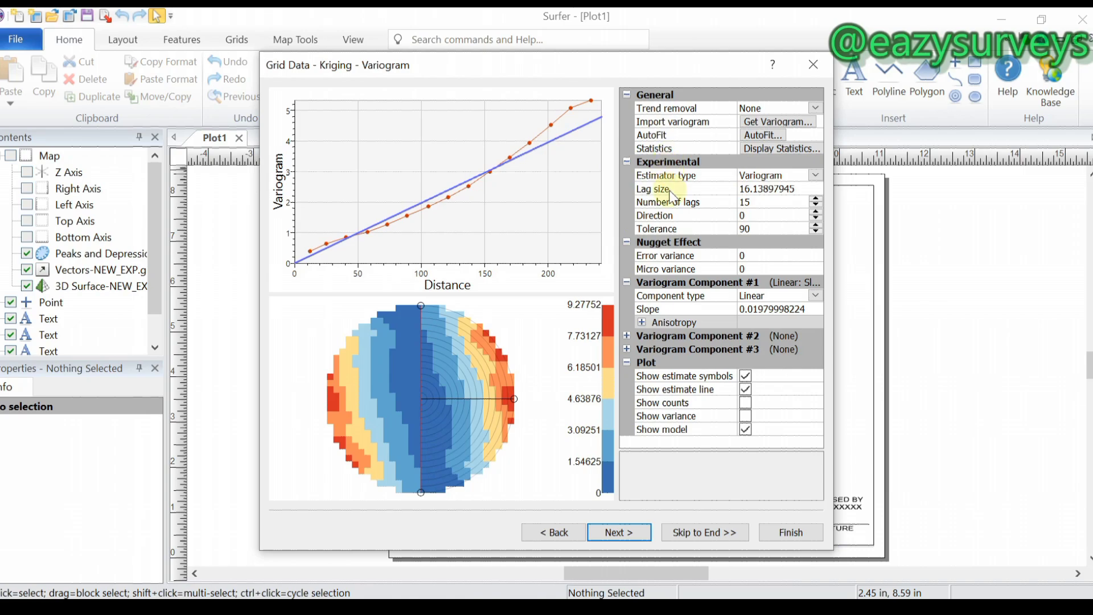
left_click(620, 533)
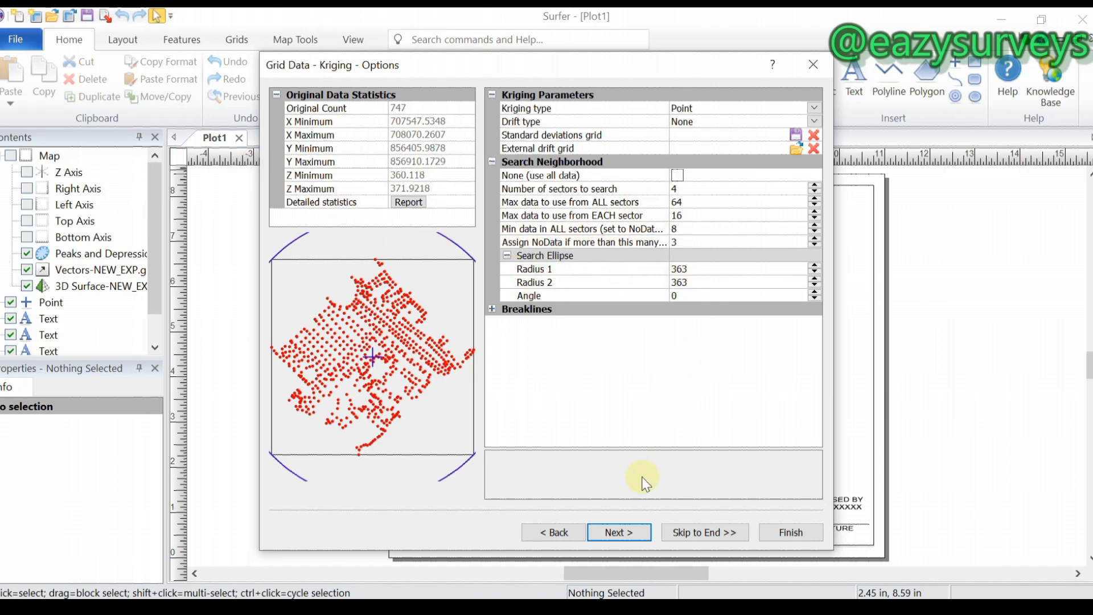
left_click(626, 533)
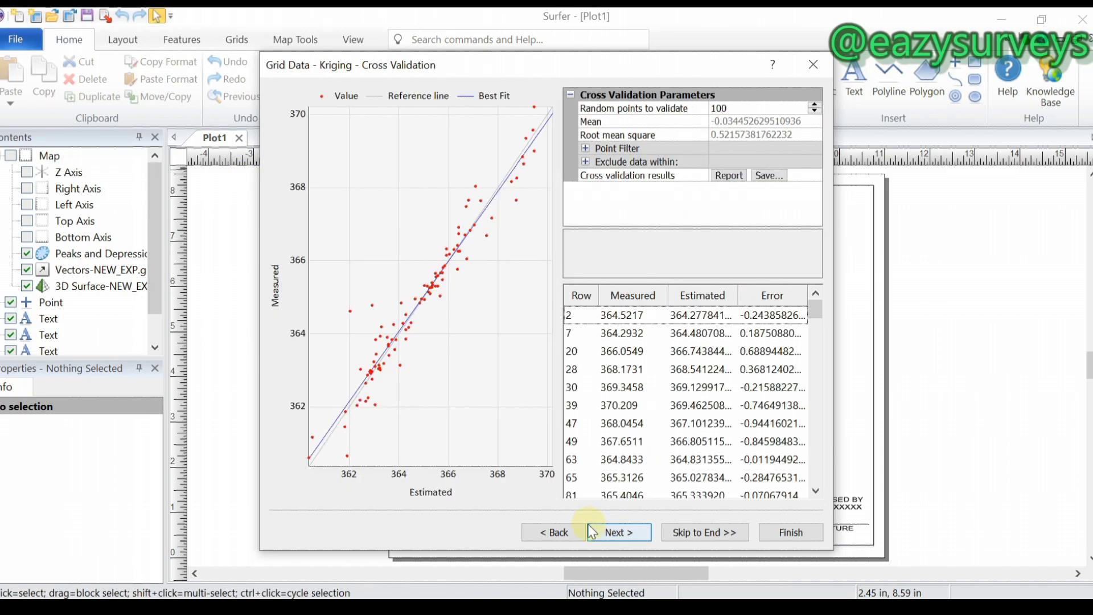
left_click(609, 535)
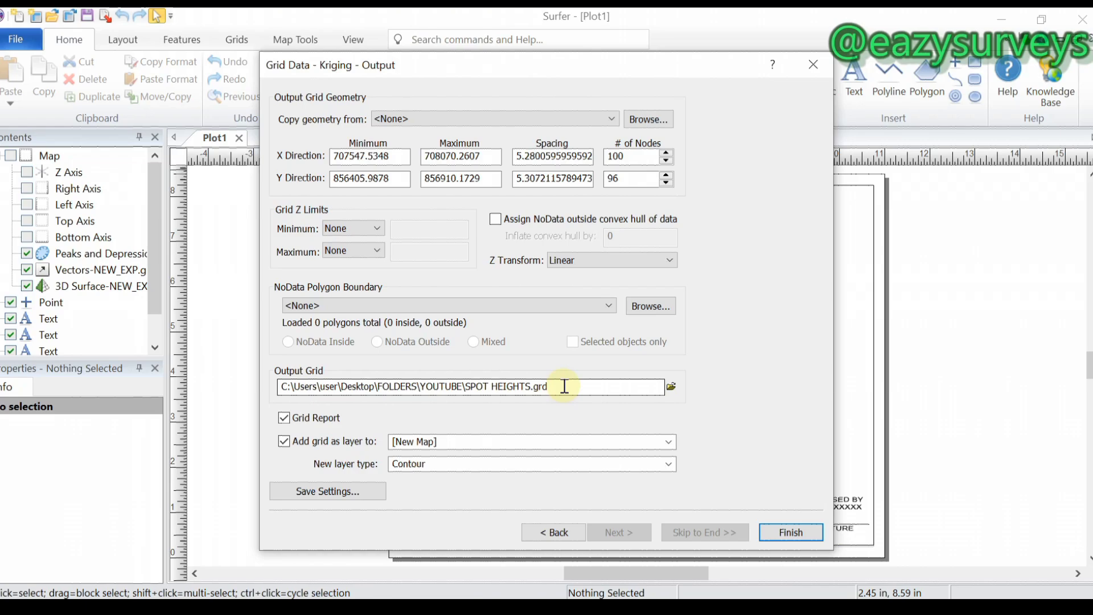
left_click(791, 532)
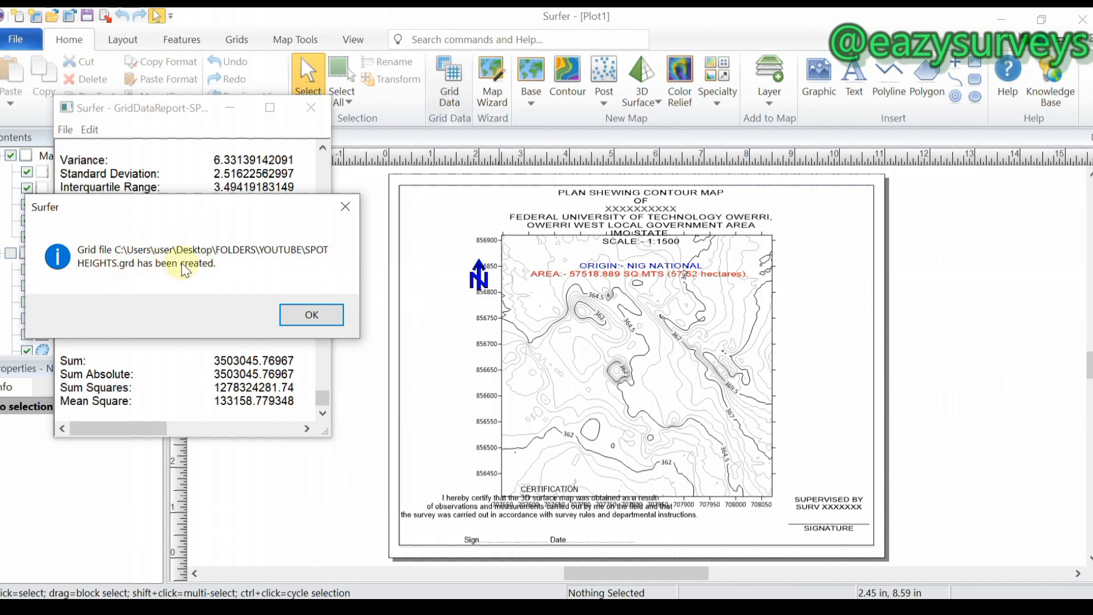
left_click(331, 316)
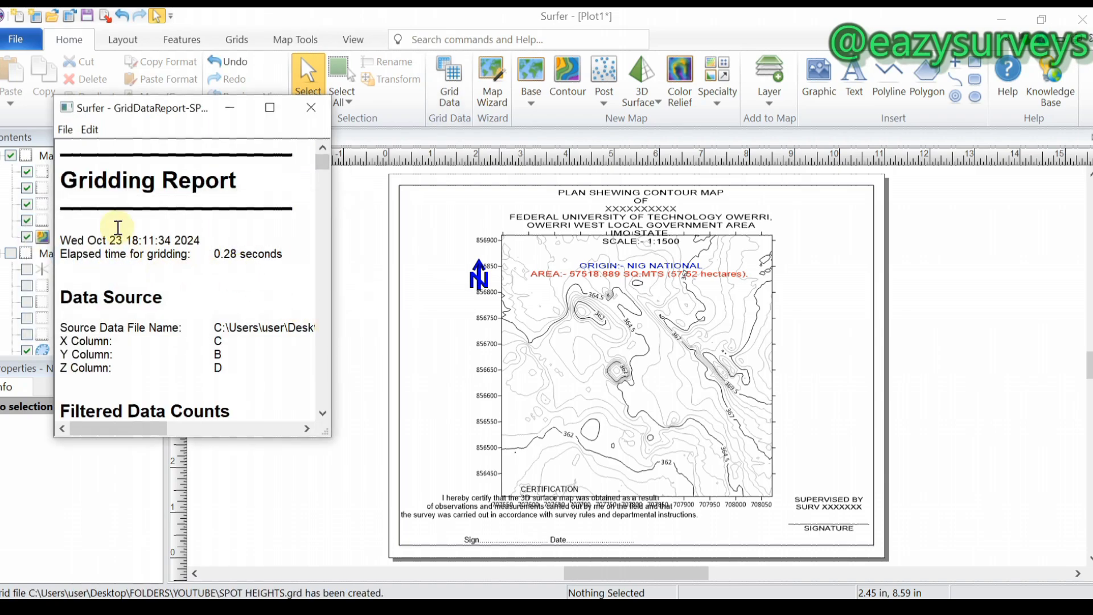
Save the gridding report as GridDataReport-SPOT HEIGHTS in Text Format (TXT) in the YOUTUBE folder and close the report.
left_click(65, 130)
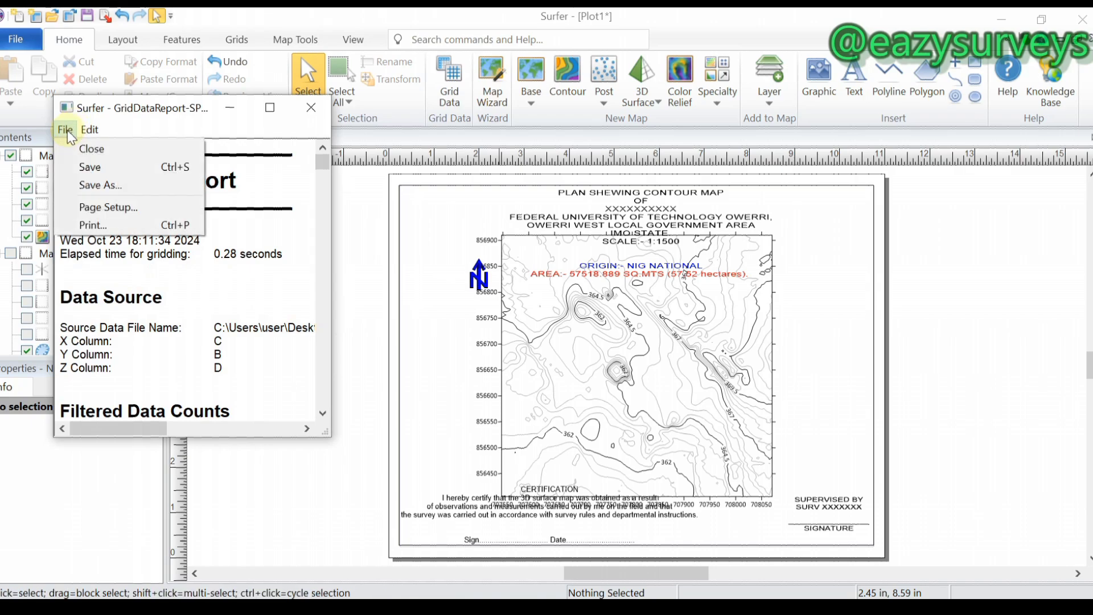
left_click(91, 170)
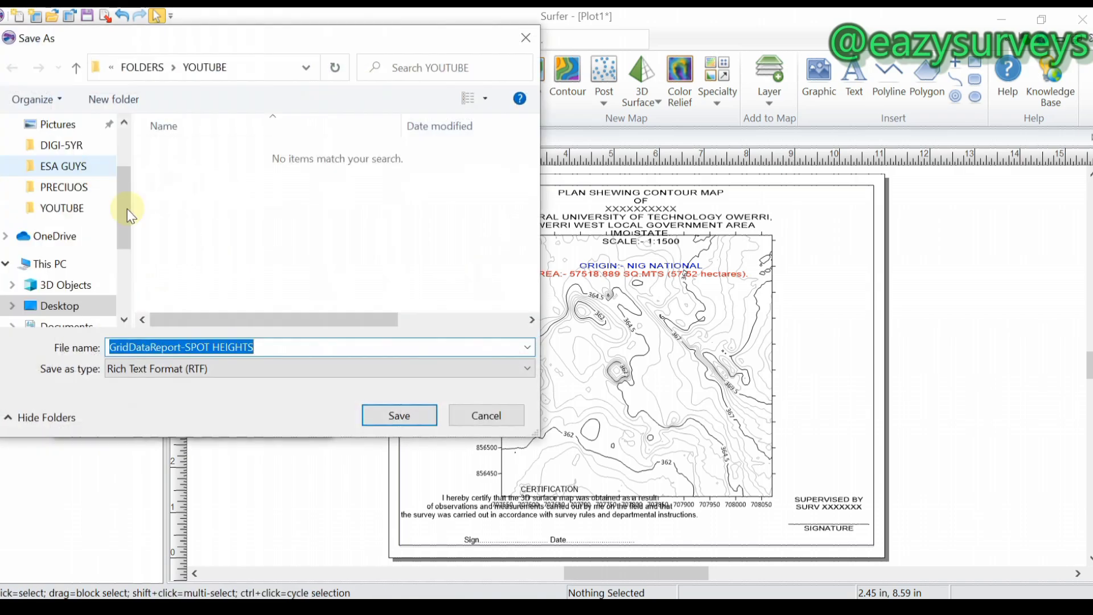
left_click(165, 369)
left_click(158, 402)
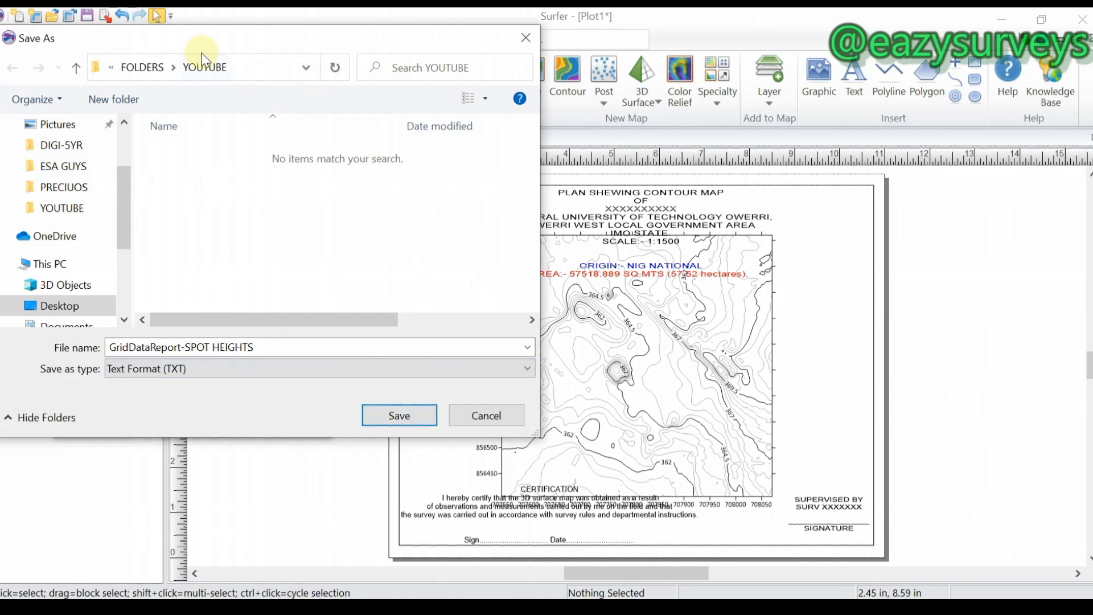
left_click(400, 416)
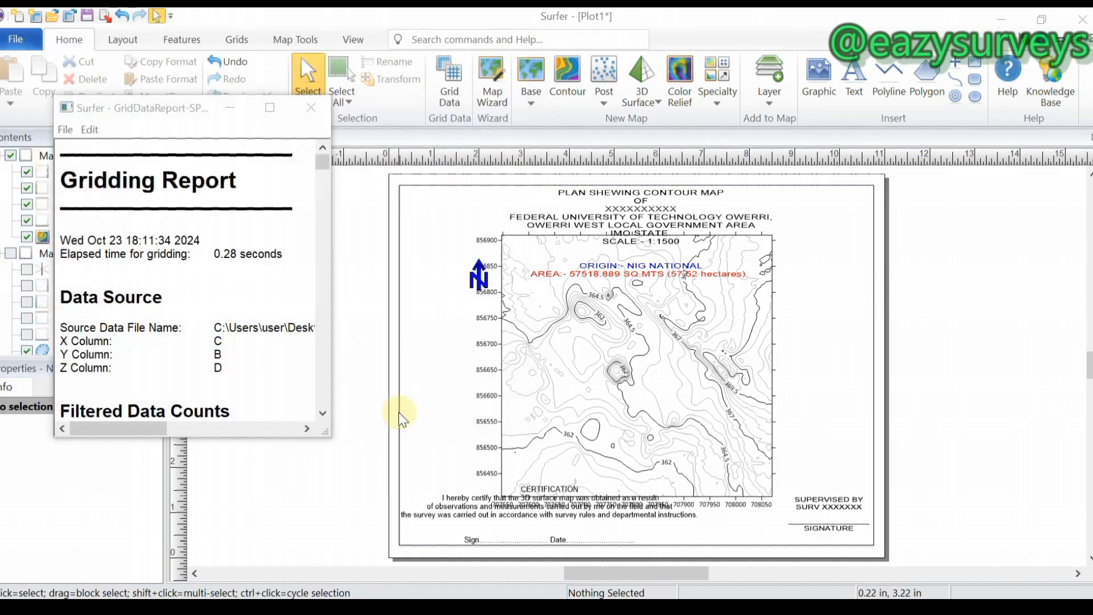
left_click(311, 108)
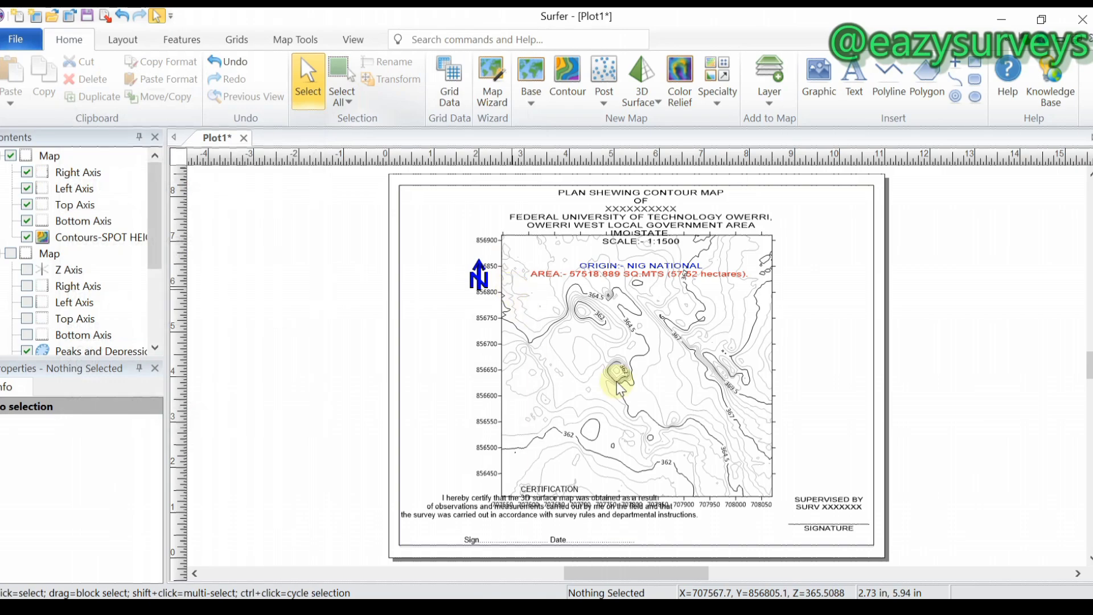
Delete the contour map on the page and create a new contour map from the SPOT HEIGHTS grid in the desktop's FOLDERS\YOUTUBE directory.
left_click(631, 315)
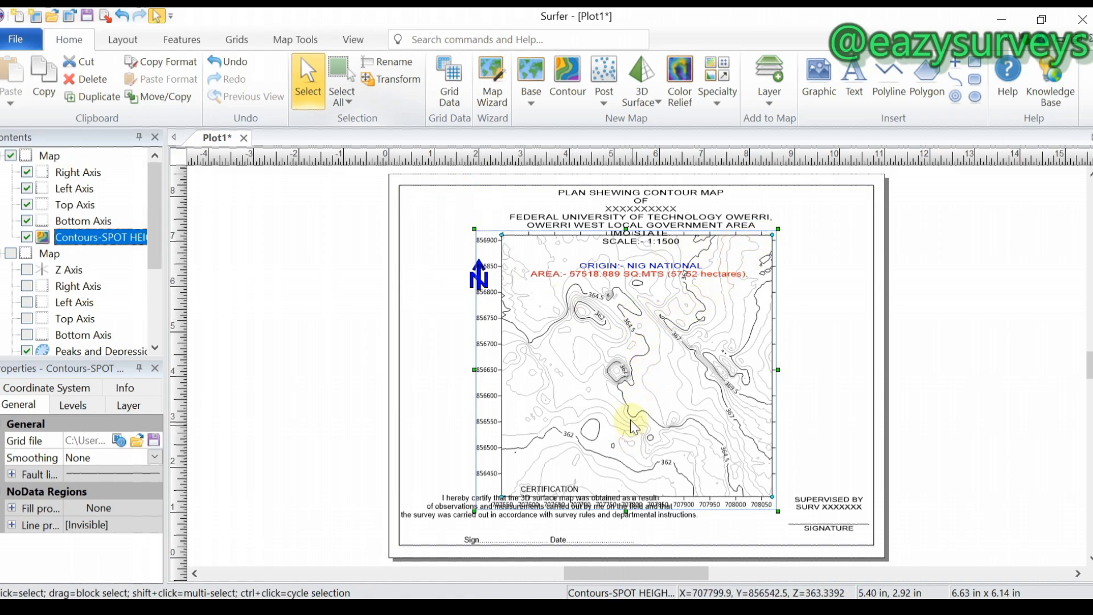
key("Delete")
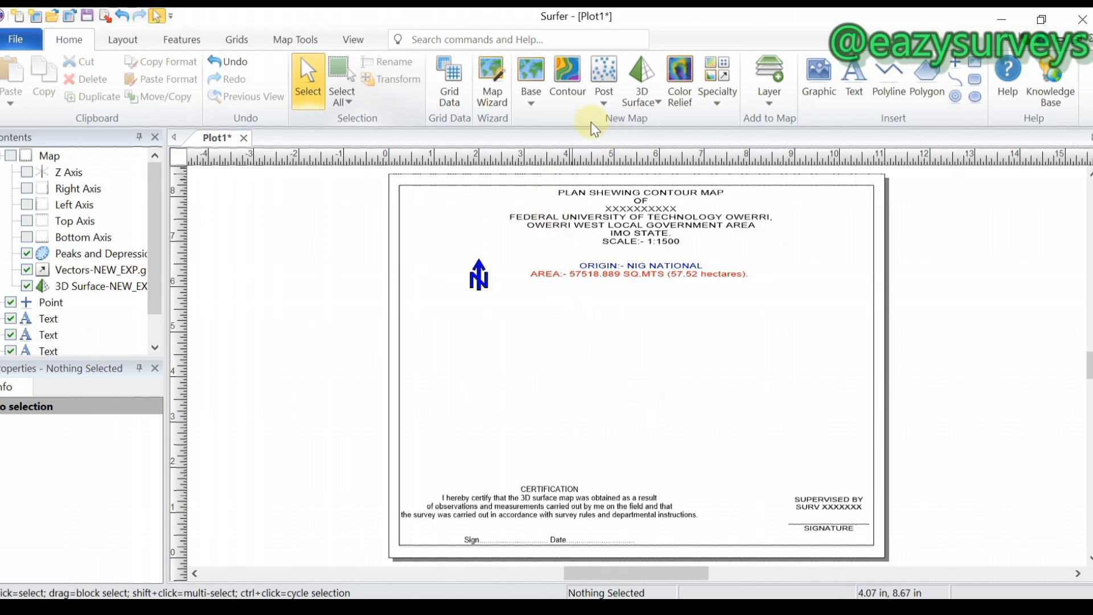
left_click(567, 80)
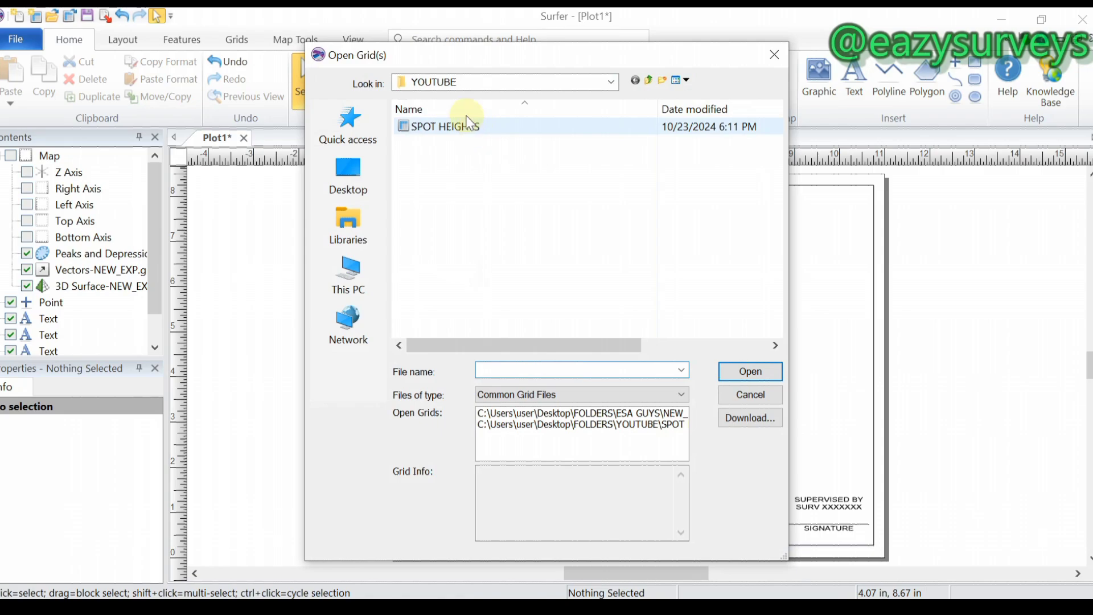
left_click(362, 201)
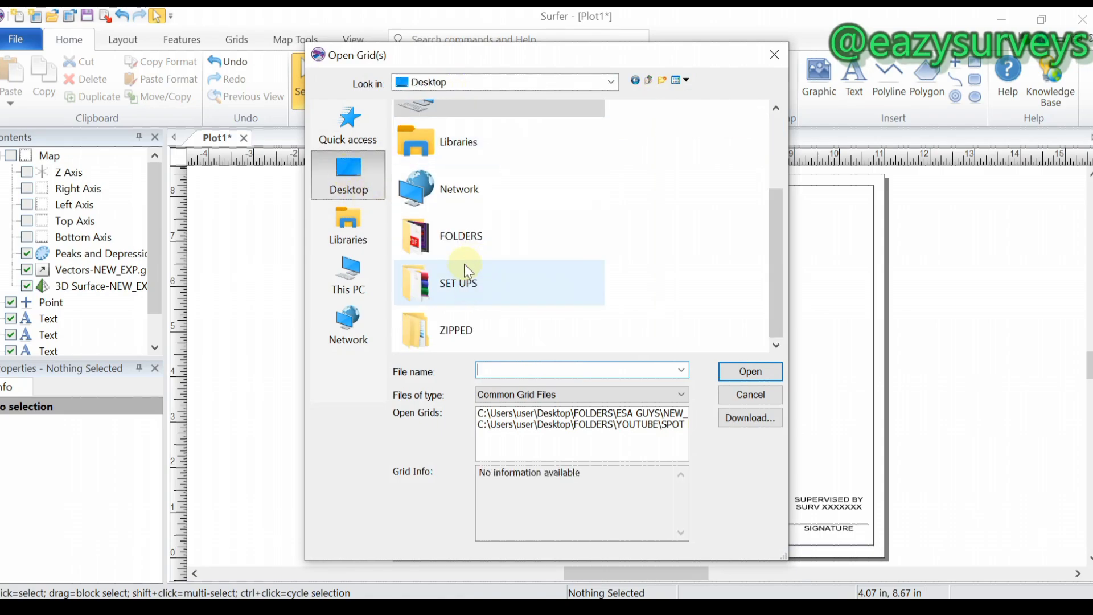
double_click(467, 238)
scroll(455, 257, "down", 2)
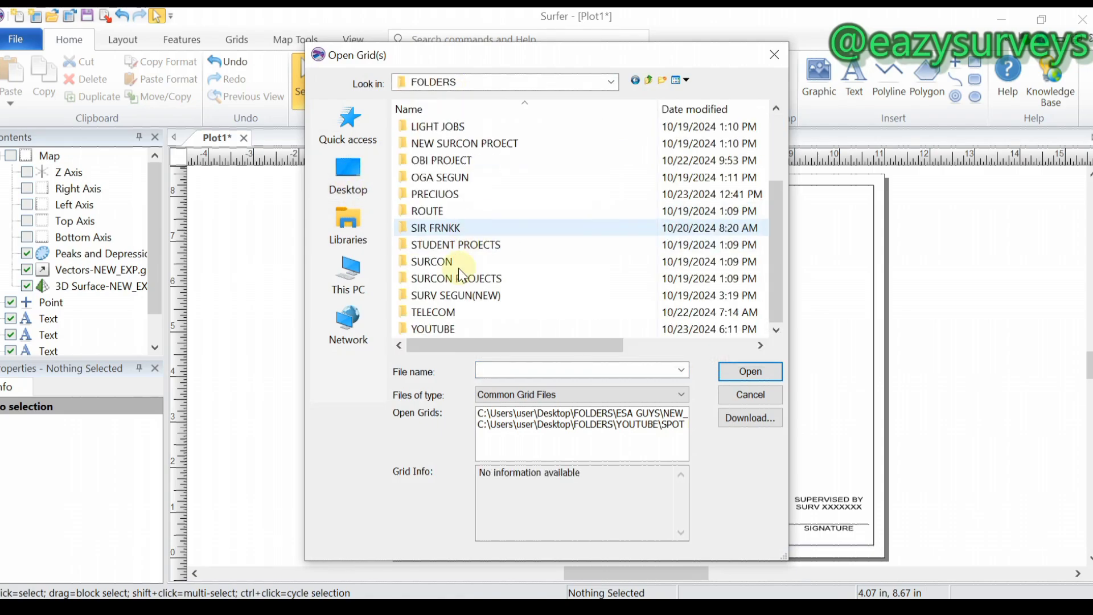
double_click(418, 330)
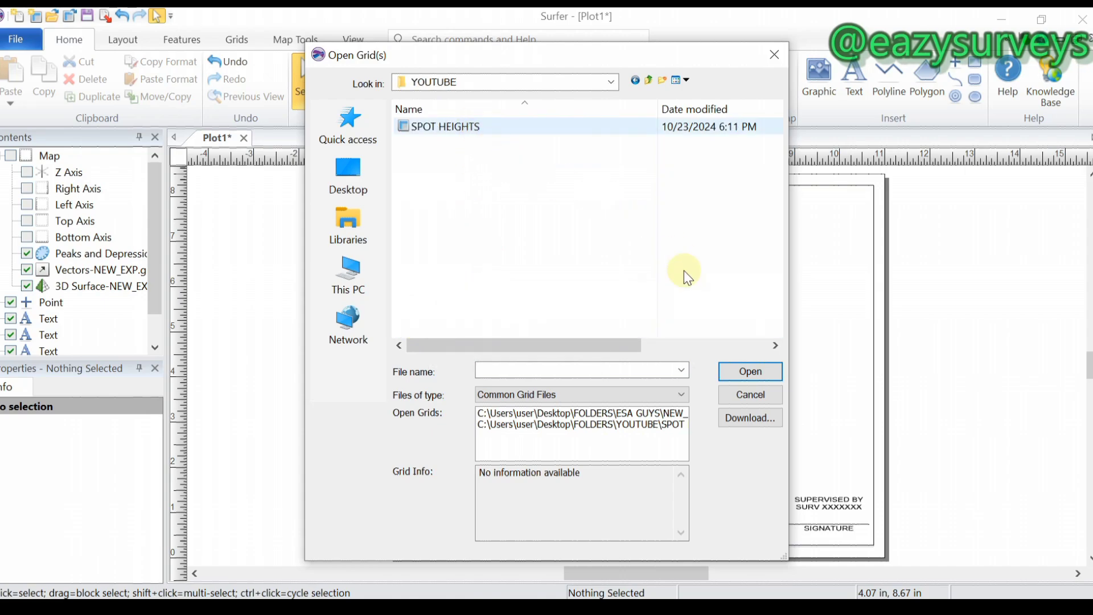
left_click(752, 373)
left_click(527, 280)
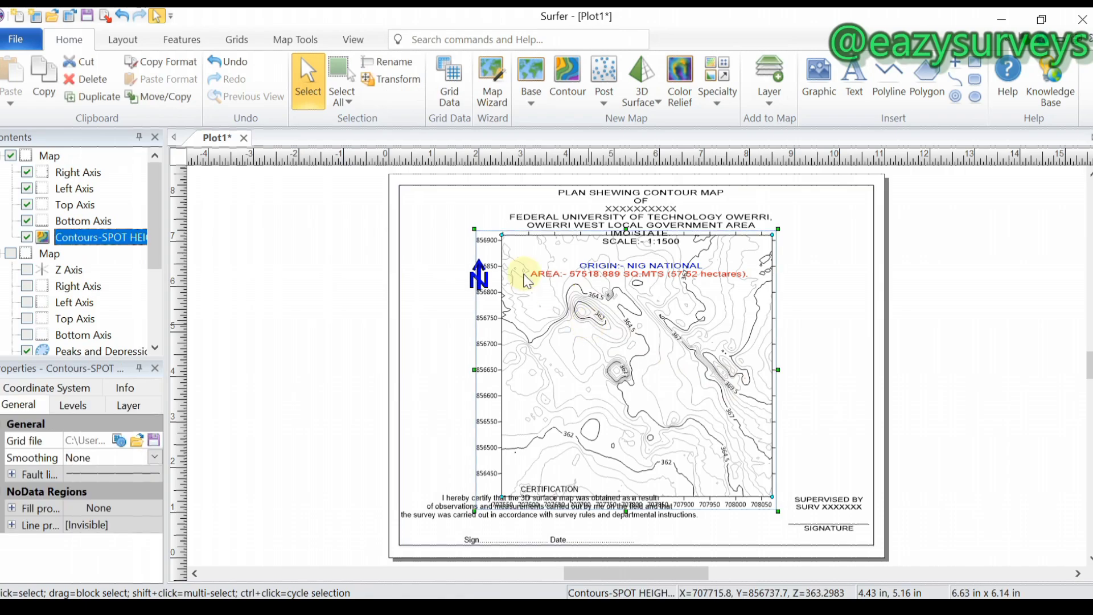
Shrink the contour map from two opposite corners to about 3.82 × 3.54 in so it fits below the area text.
left_click(478, 236)
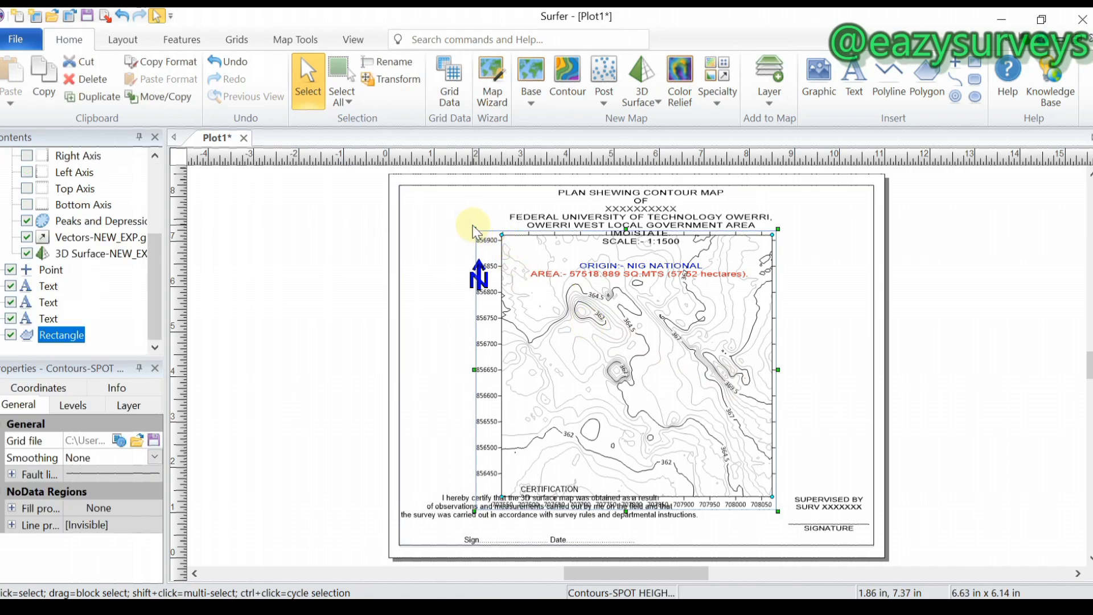
left_click(478, 236)
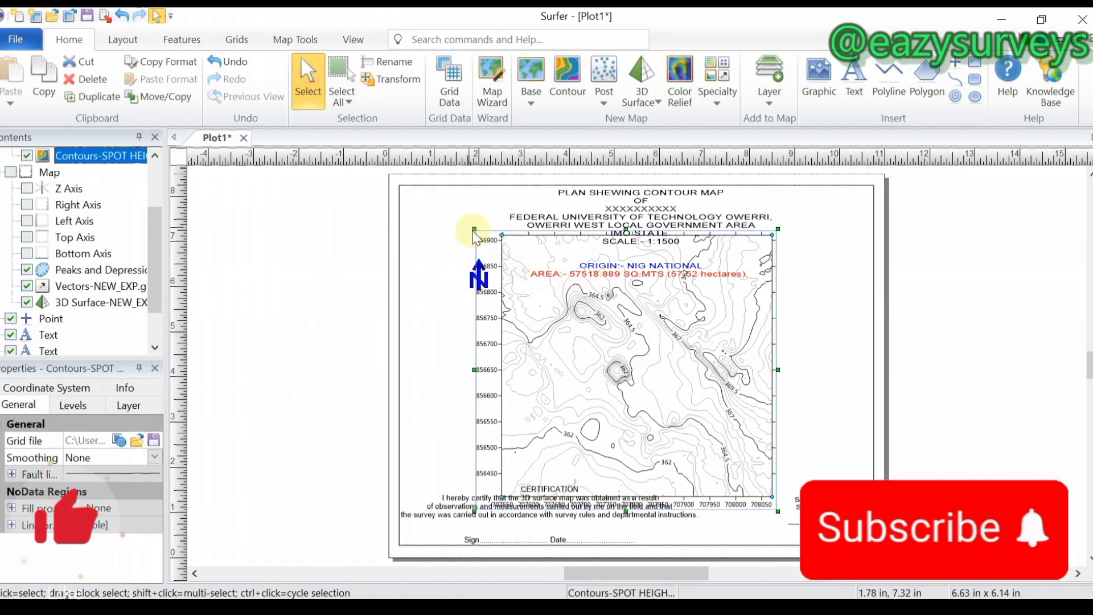
left_click_drag(472, 228, 529, 280)
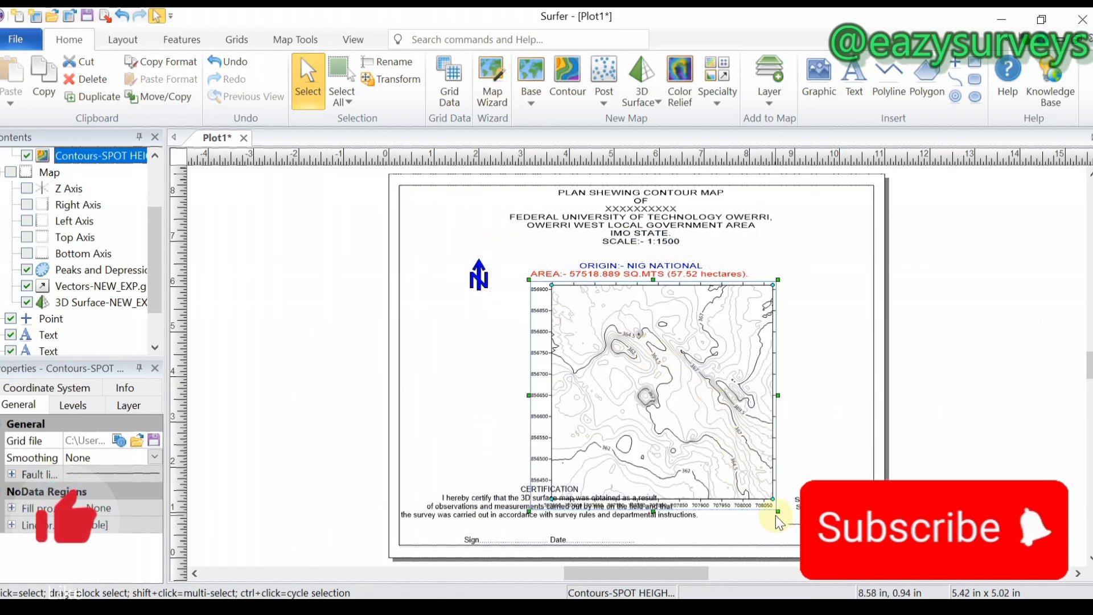
left_click_drag(778, 510, 706, 444)
Move the certification and supervisor signature text blocks down towards the plan's lower edge.
left_click(603, 497)
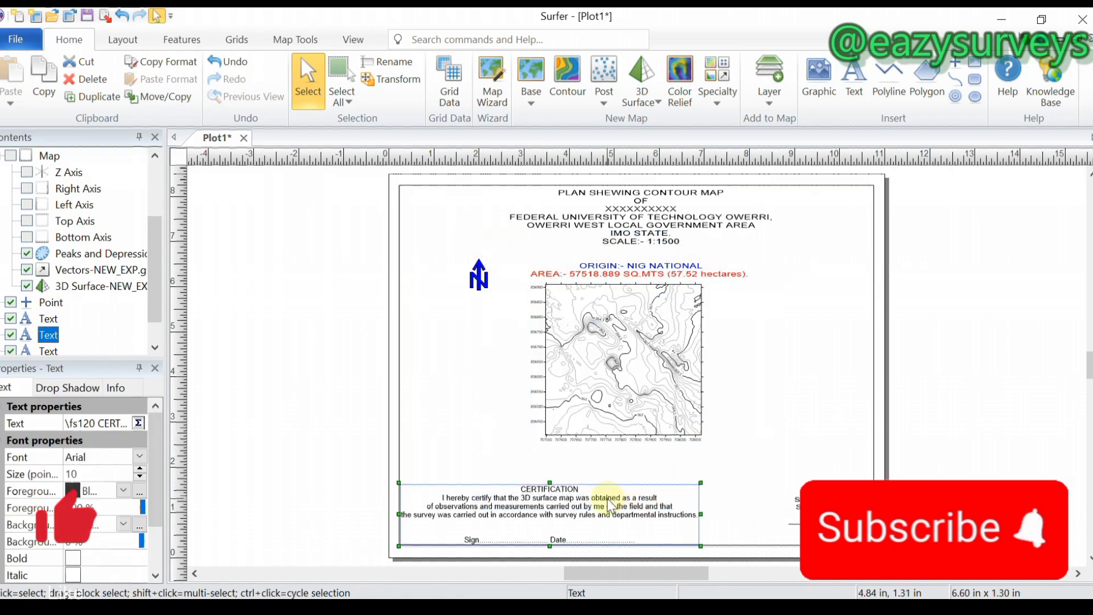
left_click_drag(598, 504, 593, 534)
left_click(793, 514)
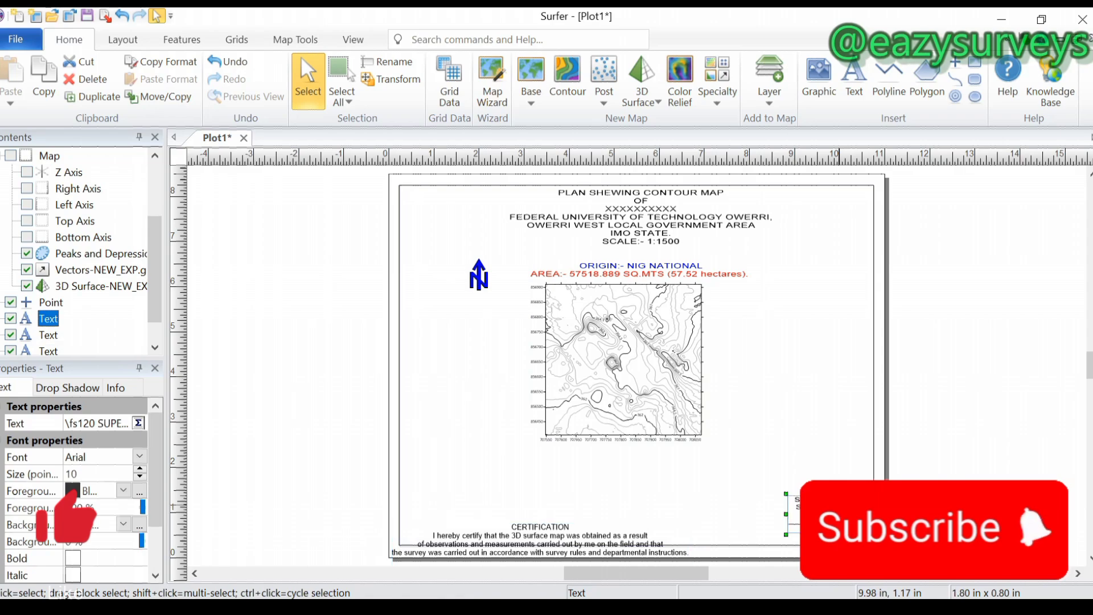
Move the contour map about 0.9 in to the left on the page.
left_click(662, 363)
scroll(661, 367, "down", 1)
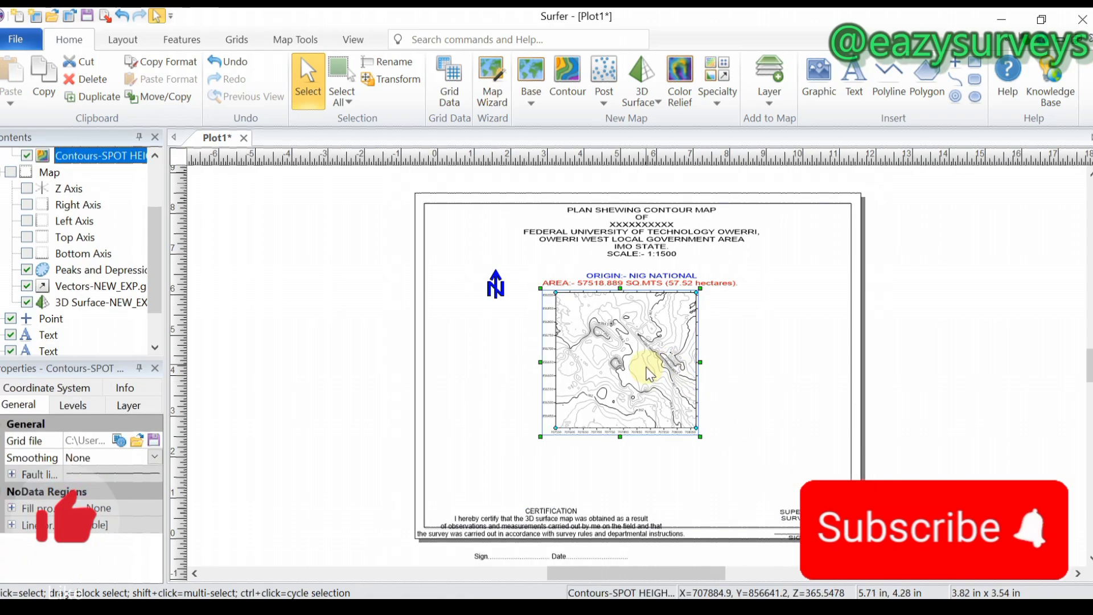
scroll(660, 367, "up", 2)
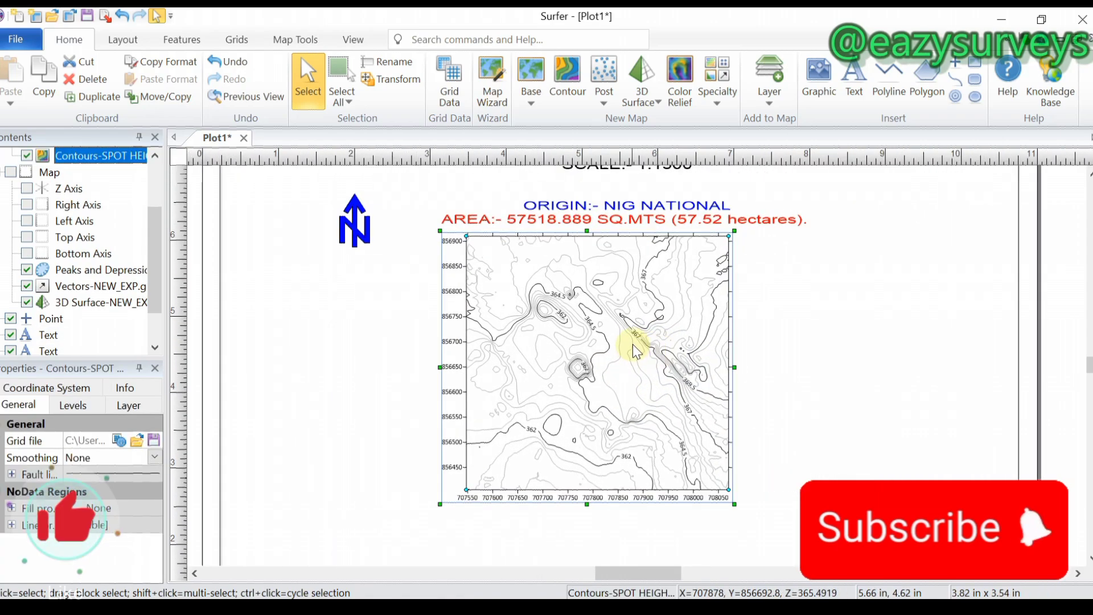
scroll(639, 349, "up", 2)
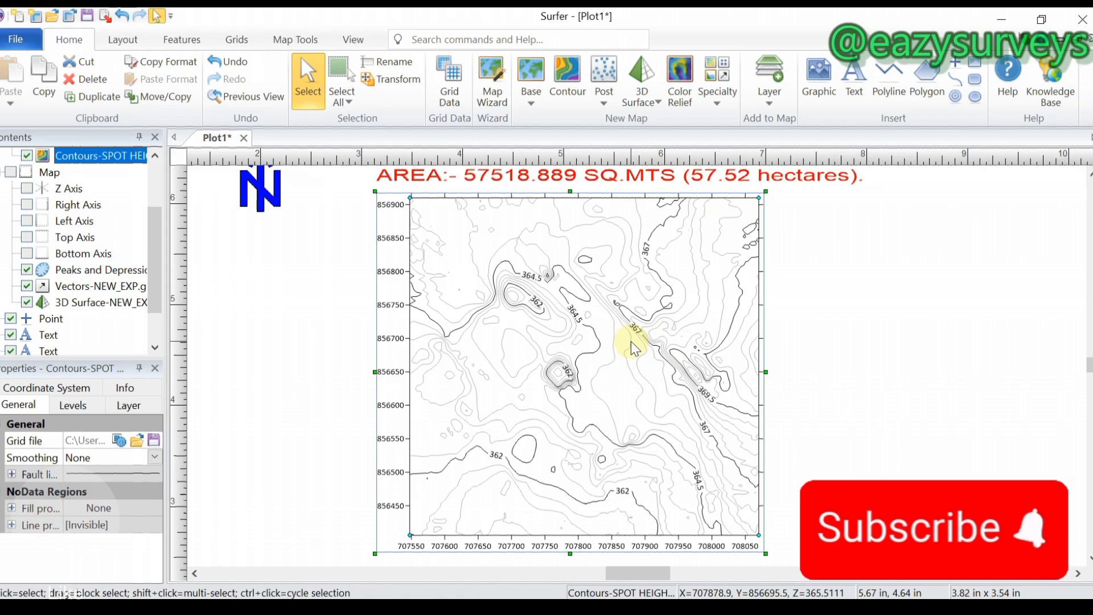
left_click_drag(627, 353, 514, 343)
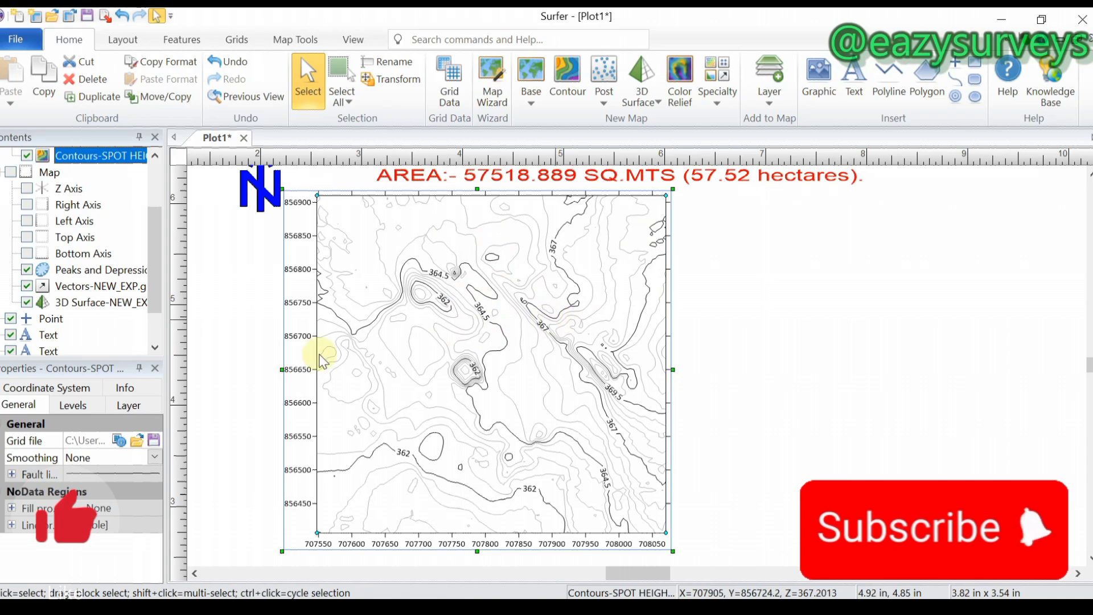
Set the contour interval of the SPOT HEIGHTS contour layer to 0.3.
left_click(73, 405)
scroll(71, 501, "down", 2)
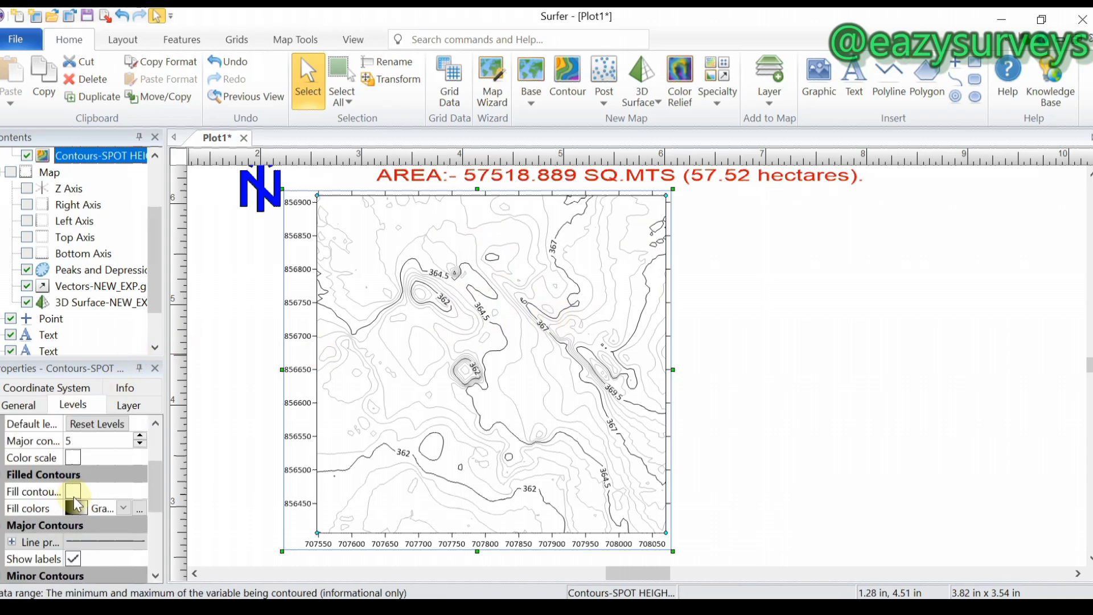
scroll(71, 459, "up", 1)
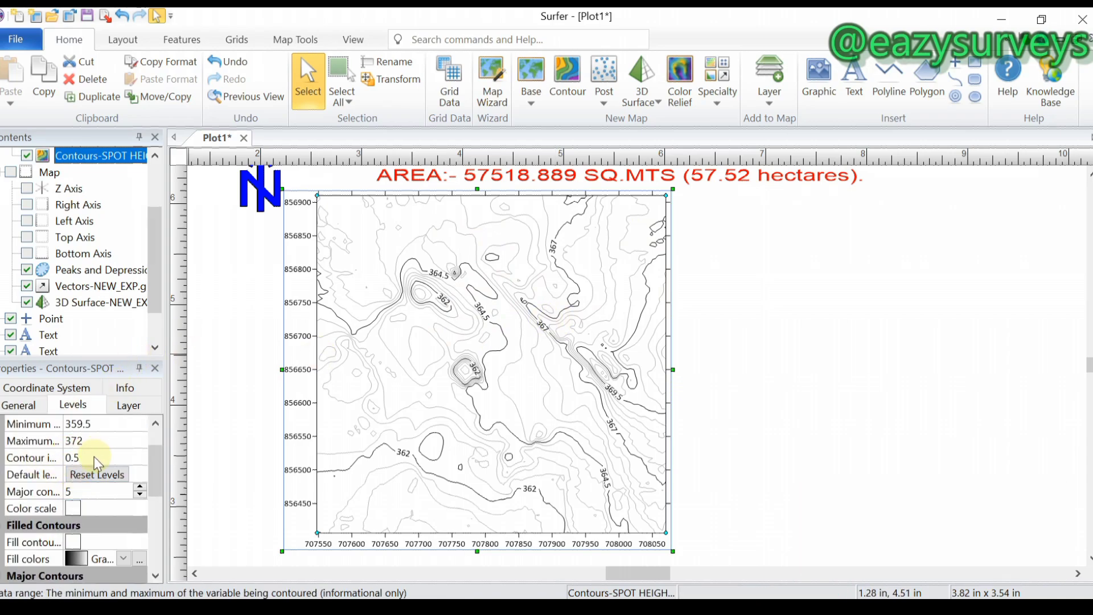
left_click(87, 459)
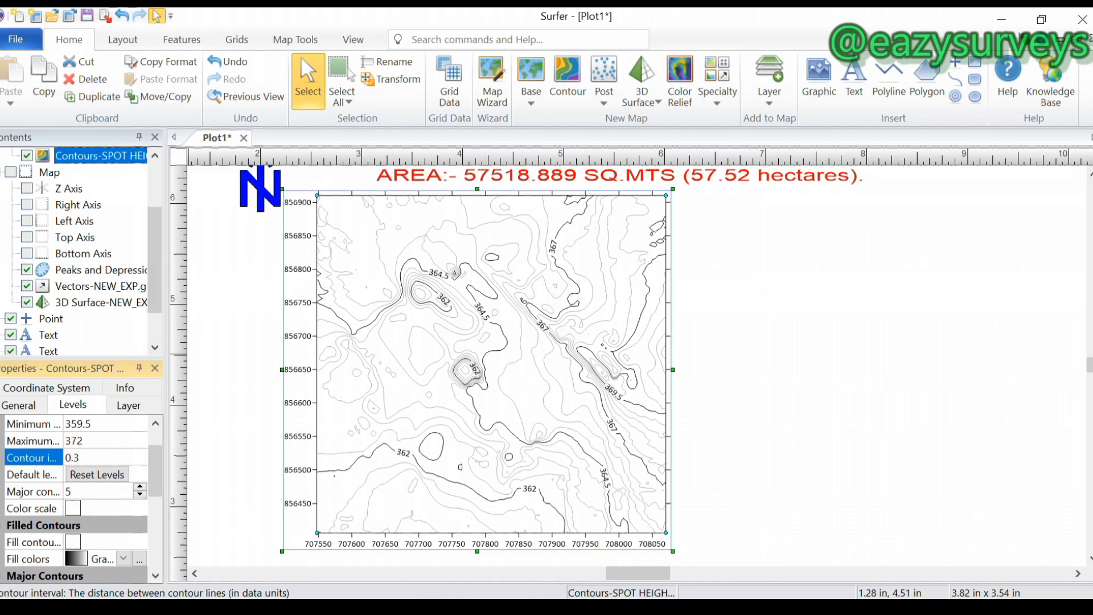
left_click(85, 442)
left_click(599, 308)
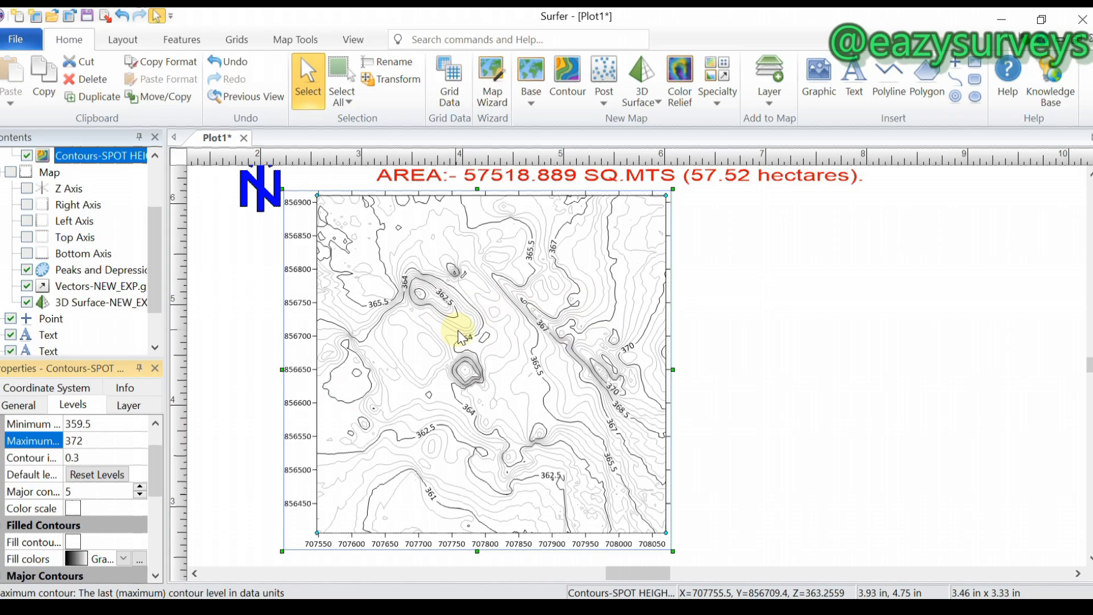
Try showing the color scale and the minor contour labels, leaving both switched off.
left_click(72, 509)
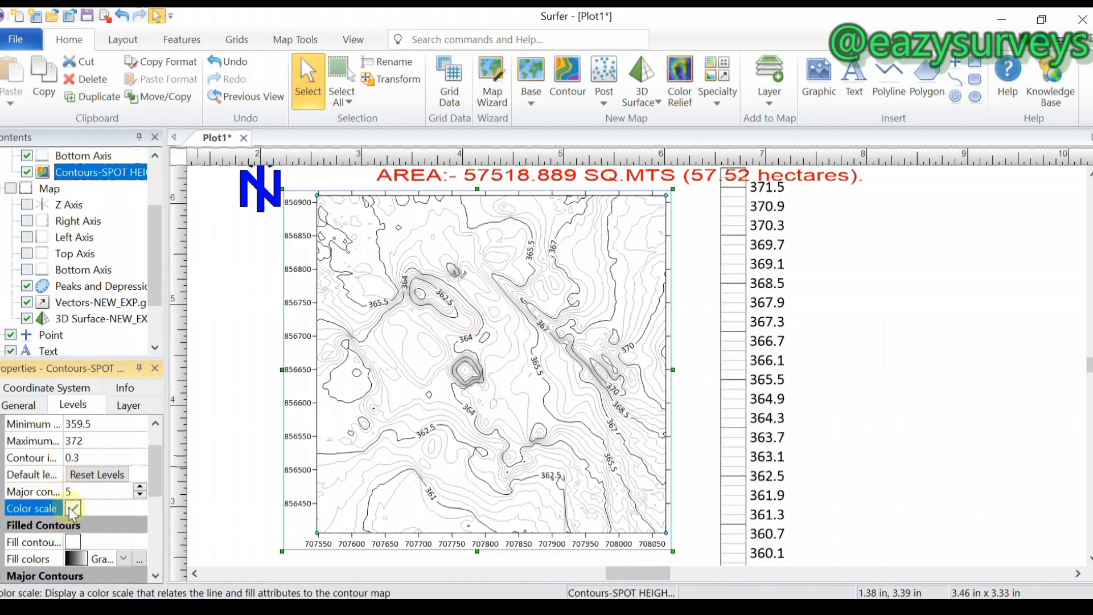
left_click(73, 509)
scroll(72, 512, "down", 2)
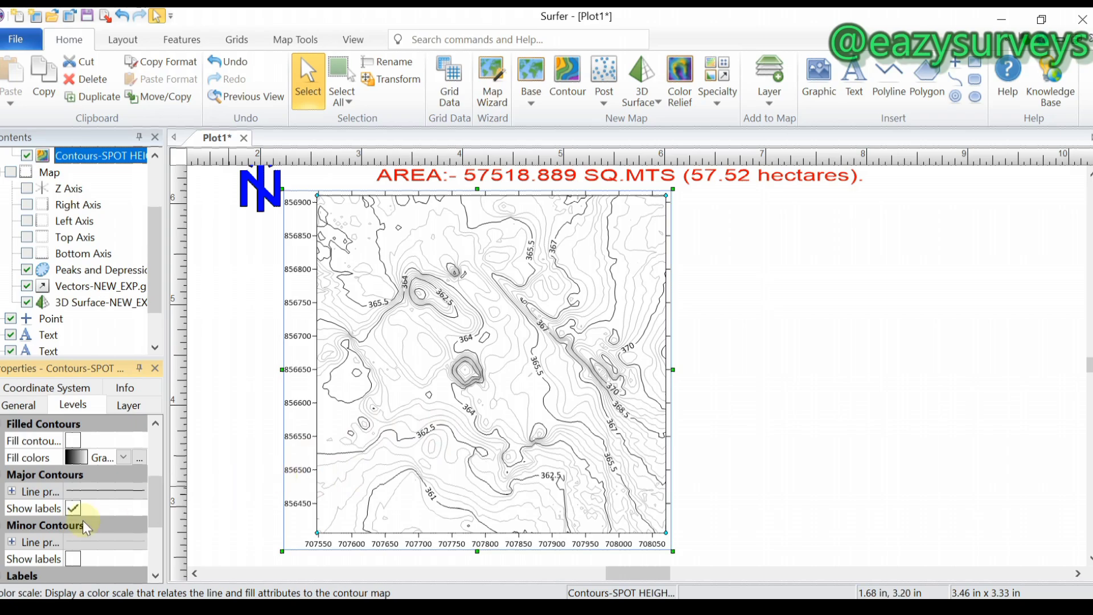
left_click(72, 559)
left_click(73, 559)
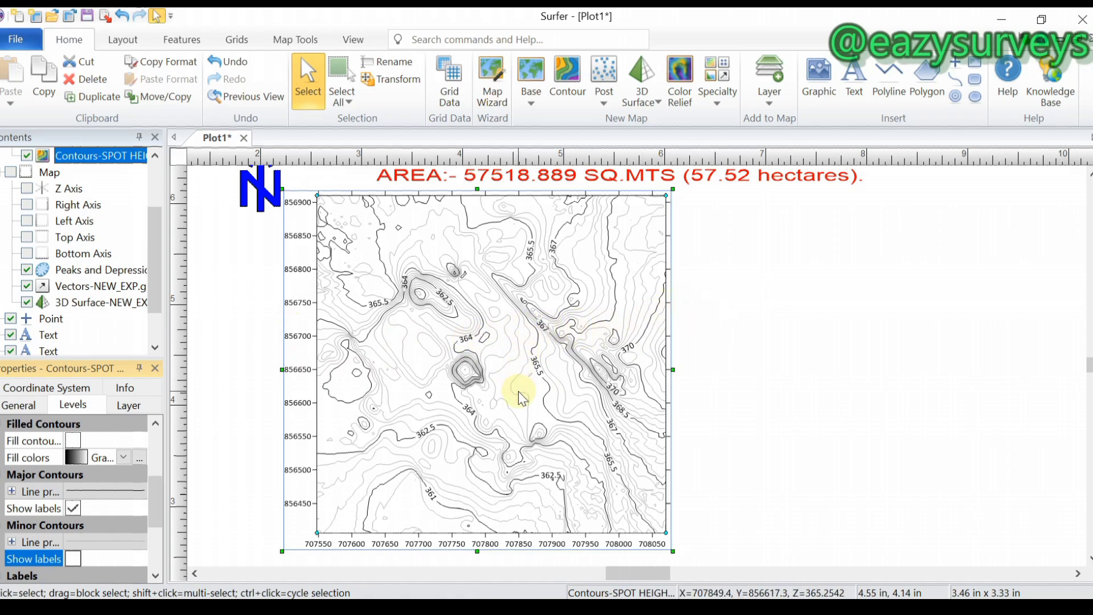
Add a Peaks and Depressions layer to the contour map from the SPOT HEIGHTS grid.
left_click(824, 354)
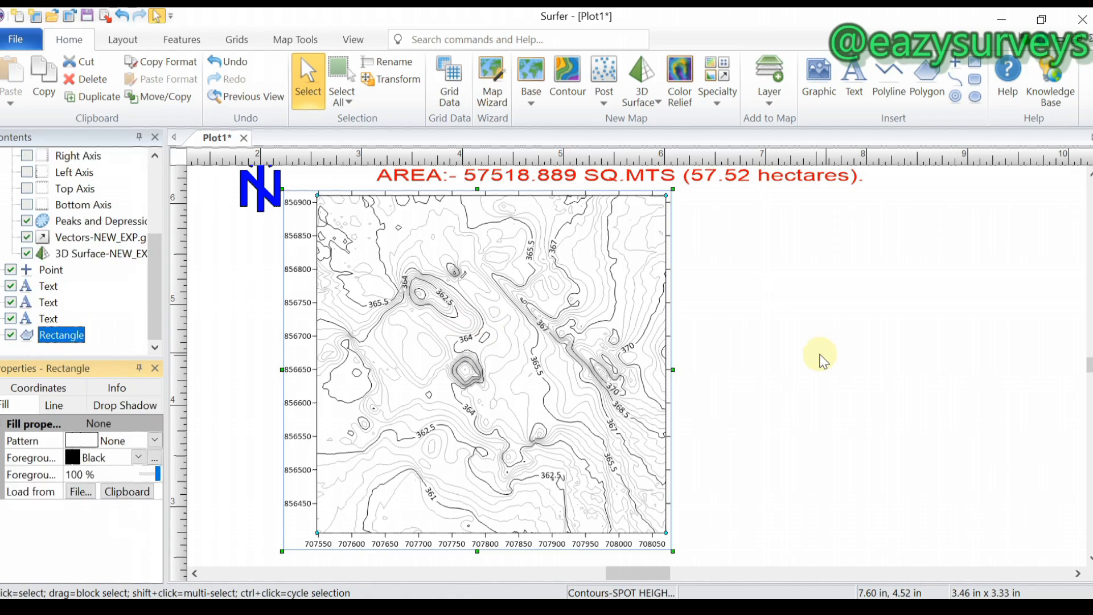
left_click(466, 342)
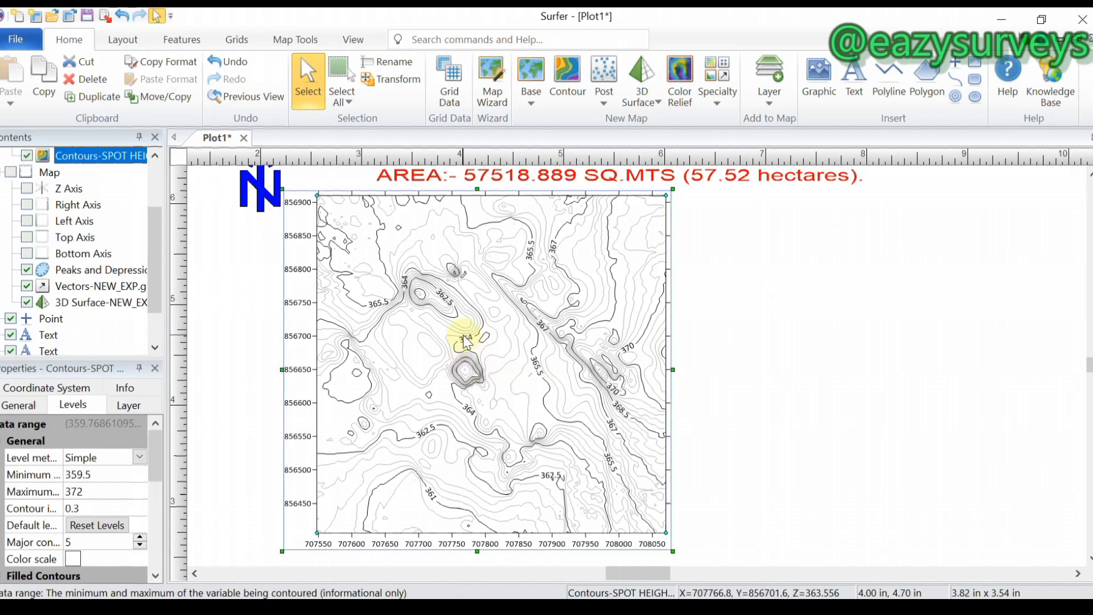
right_click(467, 341)
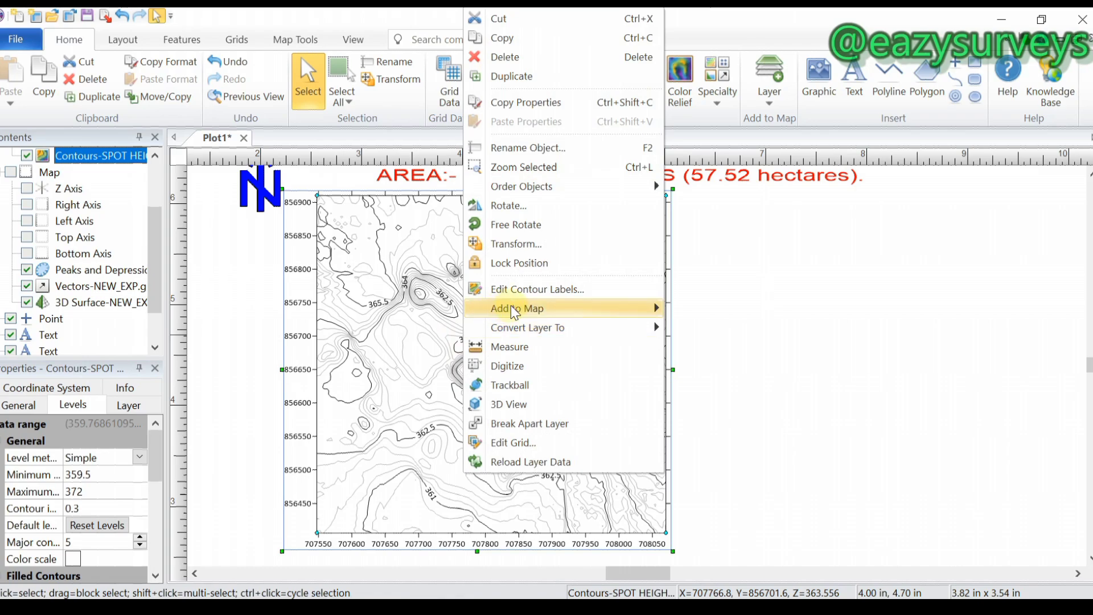
mouse_move(527, 312)
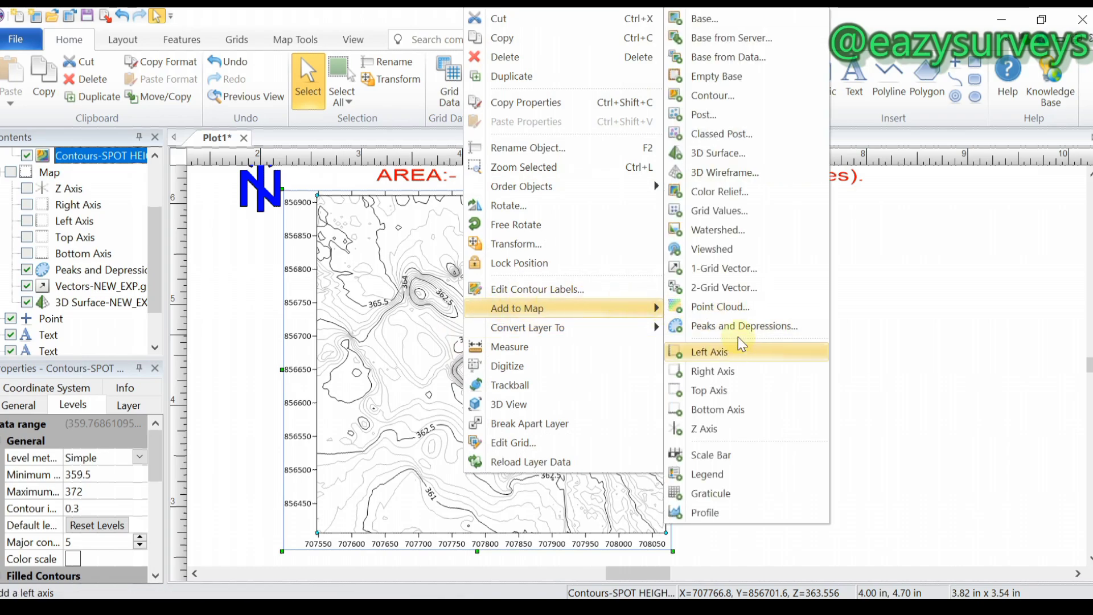
left_click(749, 326)
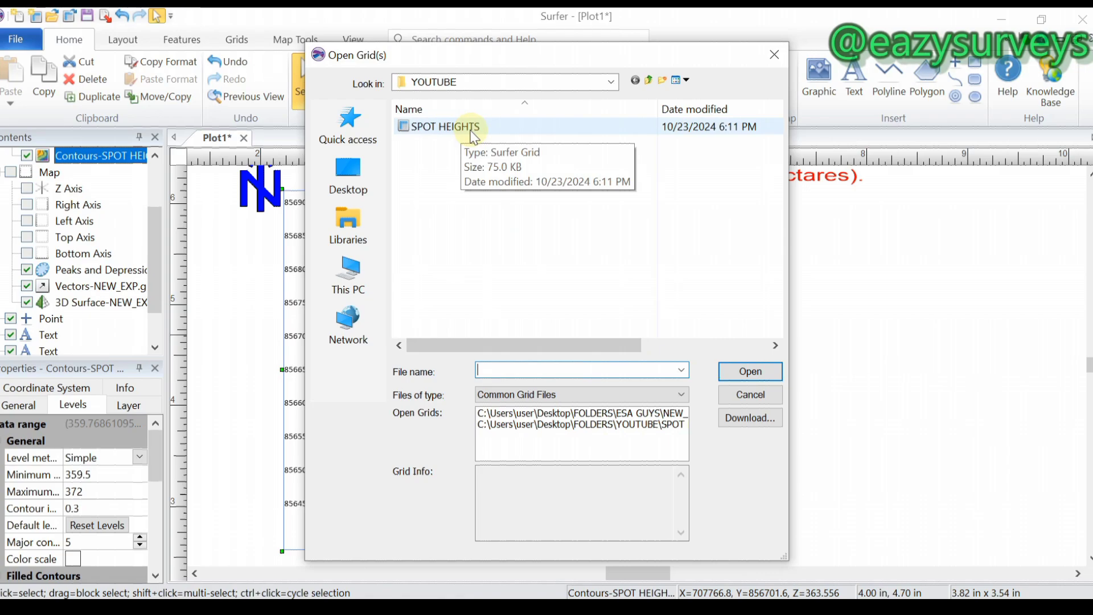
left_click(472, 133)
left_click(757, 377)
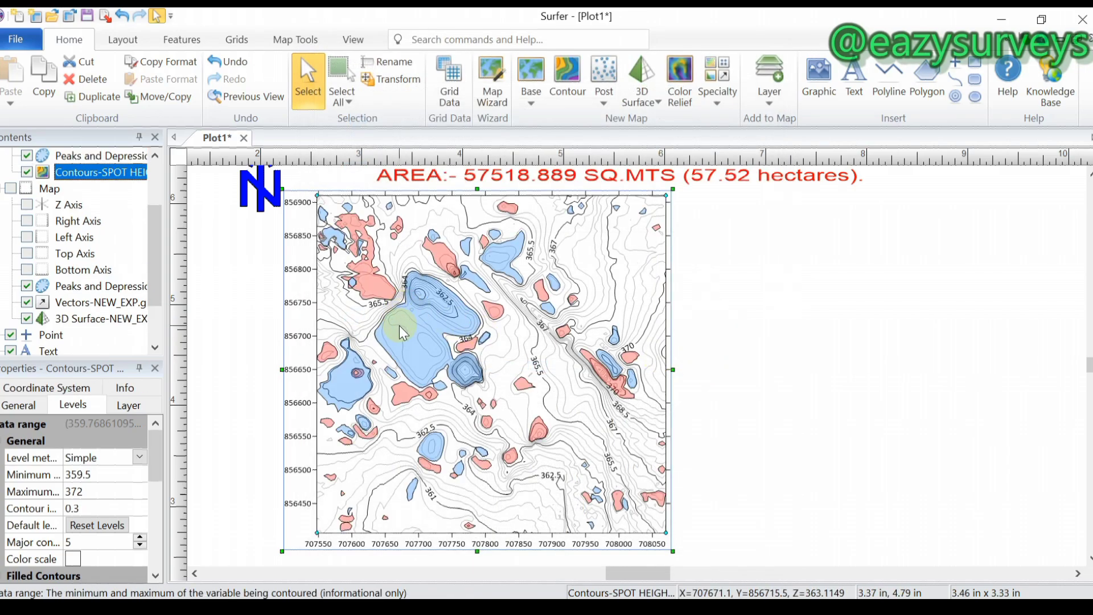
Add a 1-Grid Vector layer to the contour map from the SPOT HEIGHTS grid.
scroll(399, 326, "up", 3)
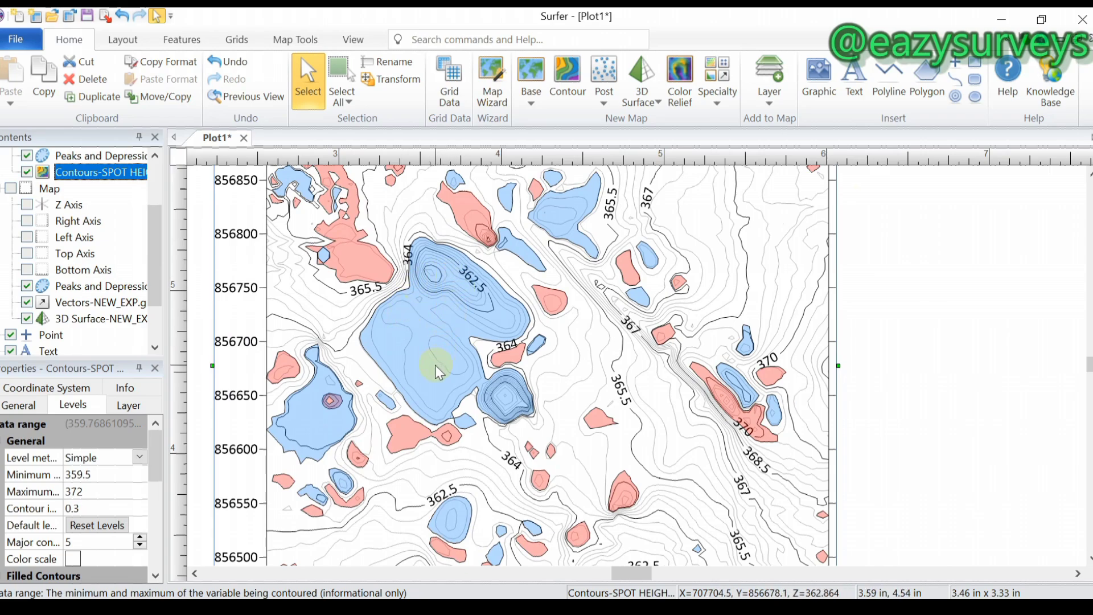
scroll(452, 359, "up", 2)
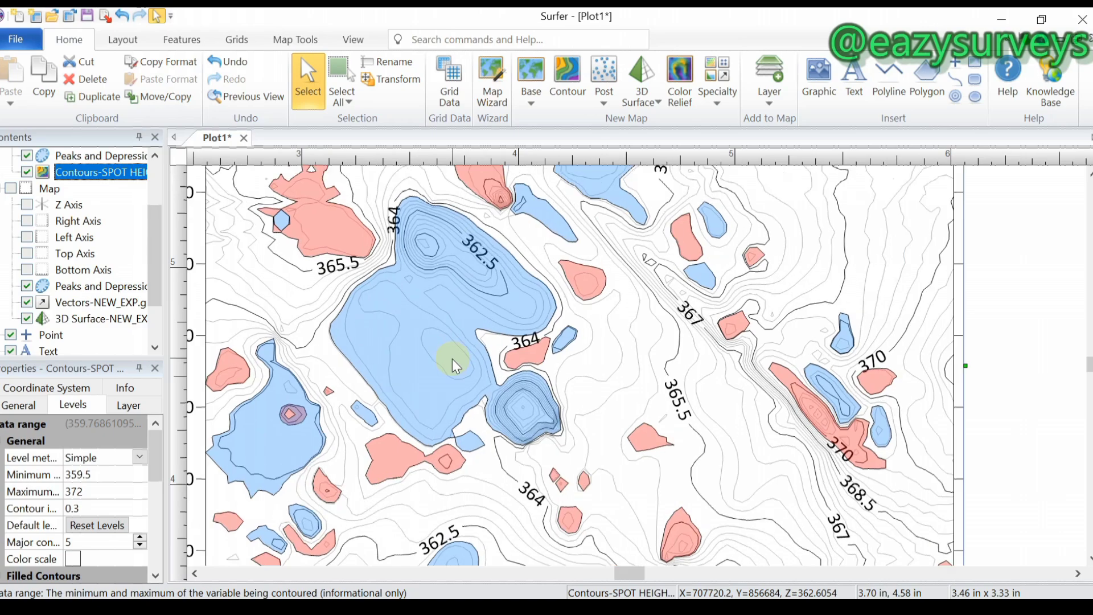
scroll(452, 358, "down", 3)
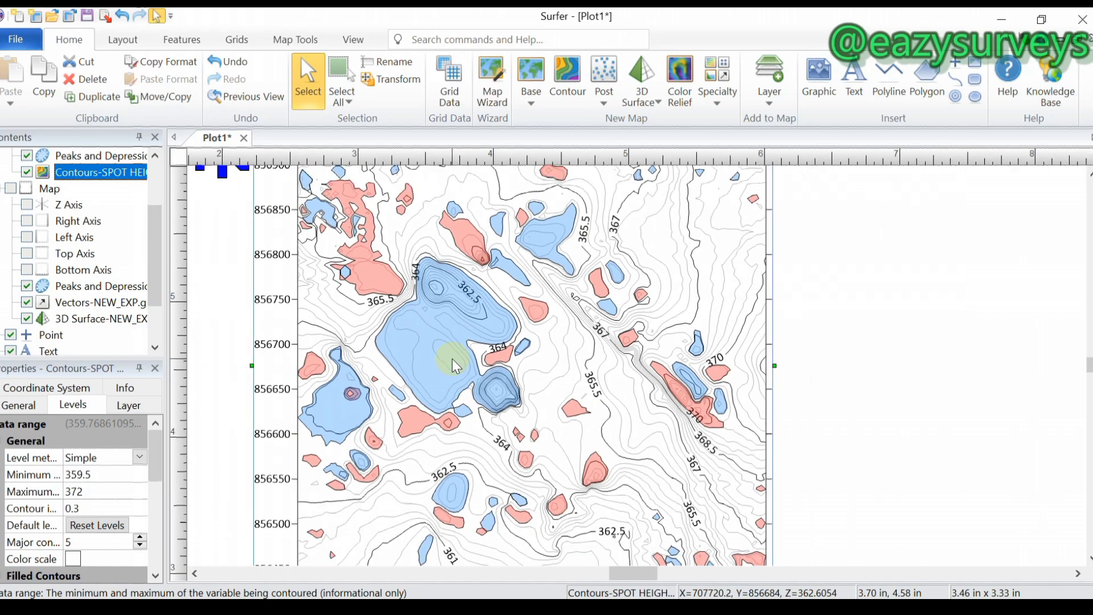
left_click(504, 355)
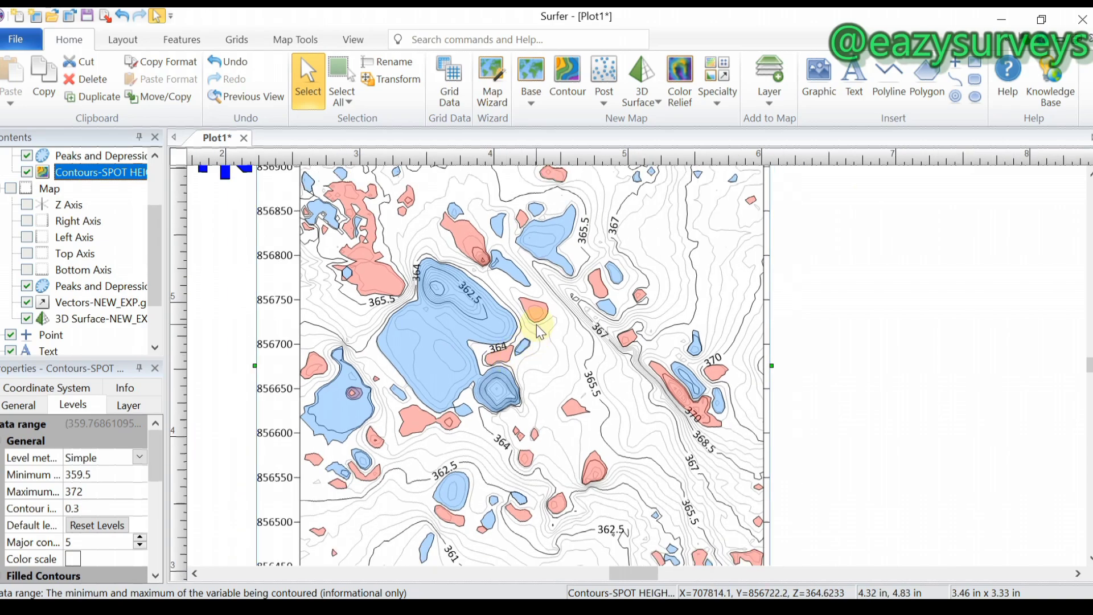
scroll(536, 327, "up", 1)
scroll(536, 327, "down", 2)
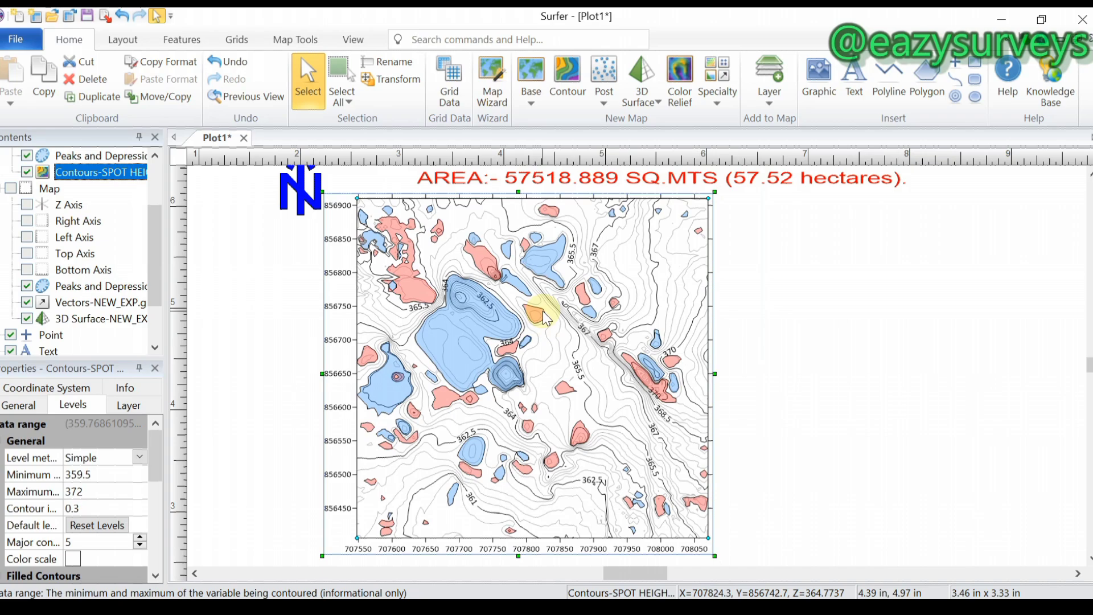
right_click(544, 311)
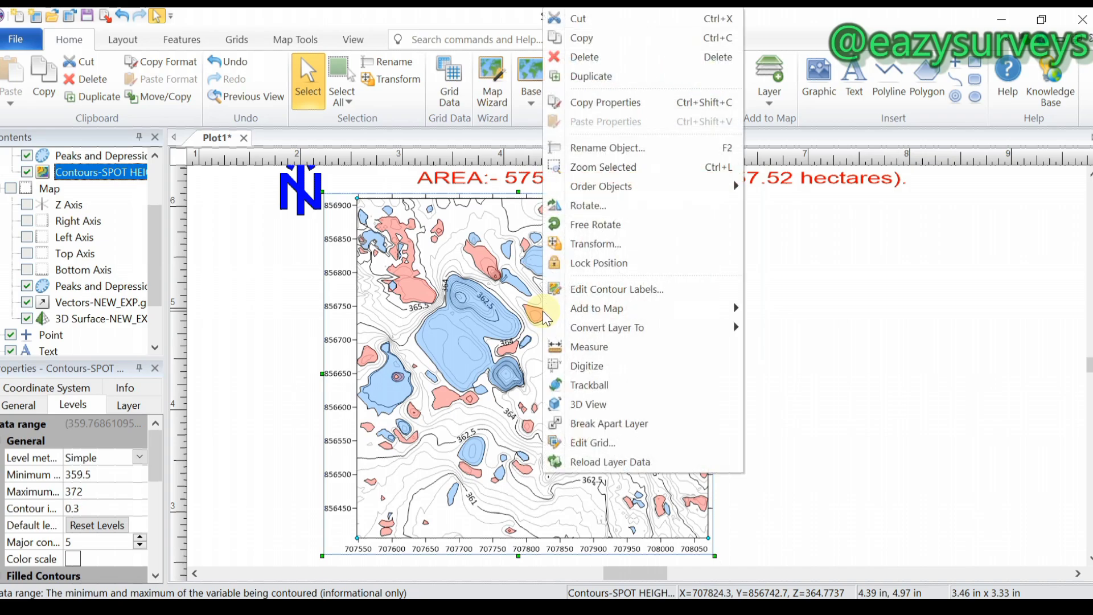
mouse_move(629, 308)
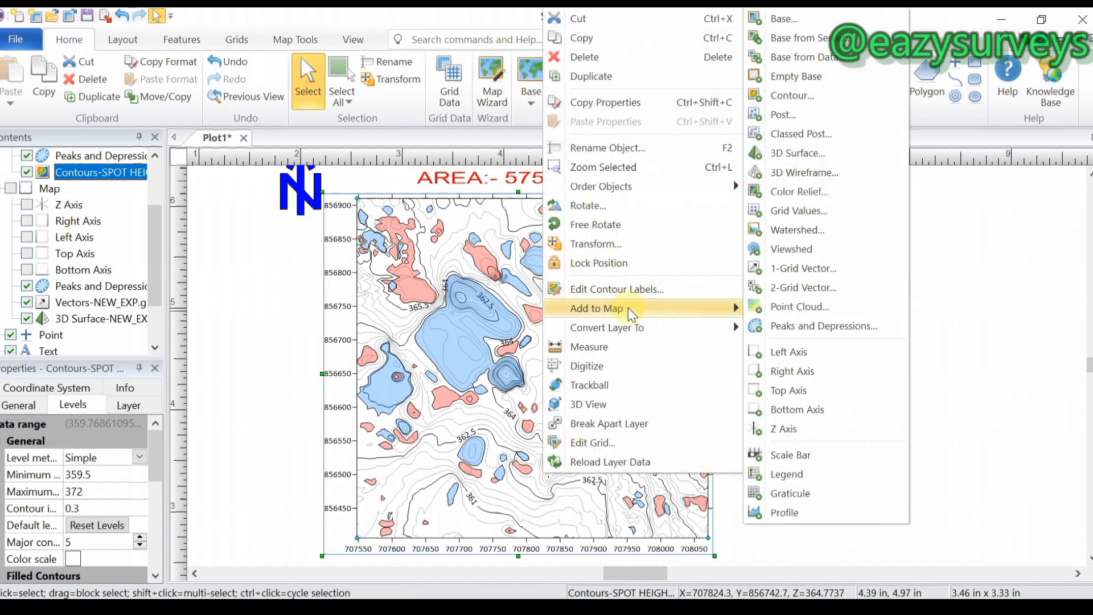
left_click(800, 269)
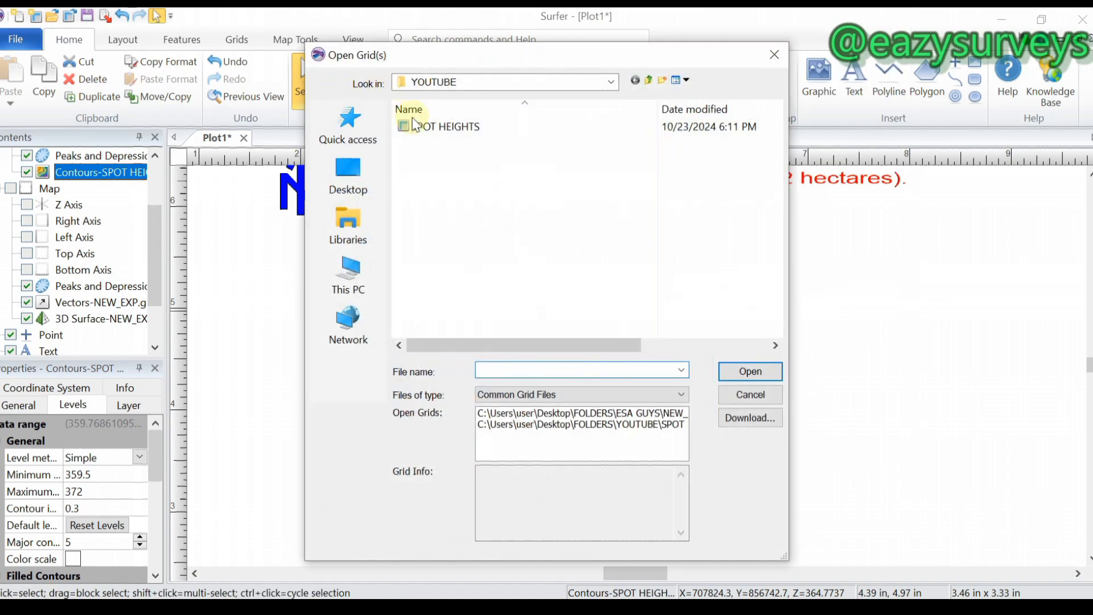
left_click(445, 127)
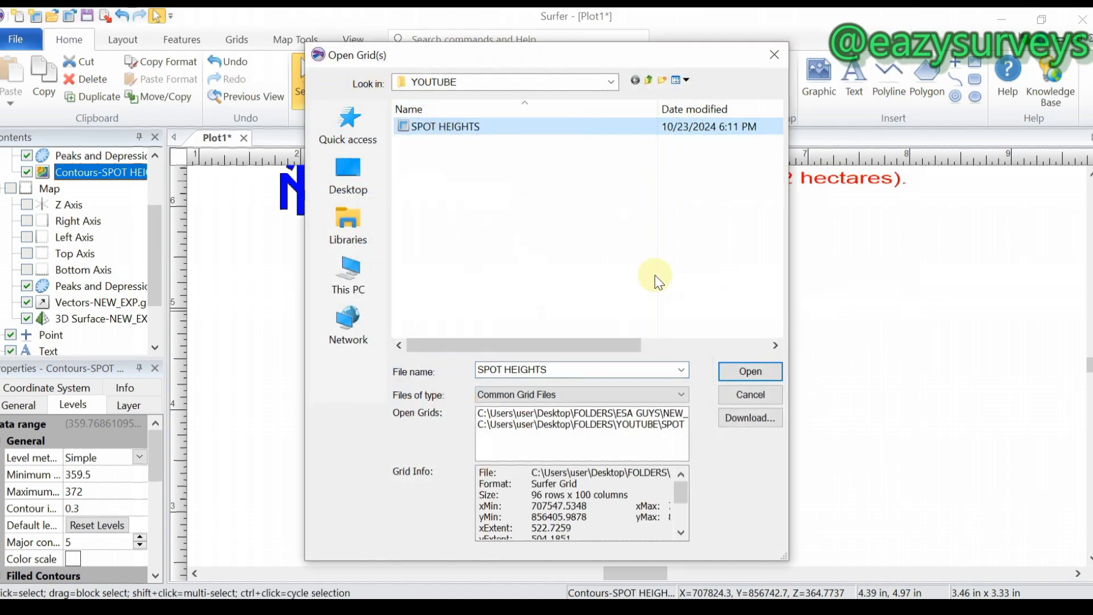
left_click(750, 375)
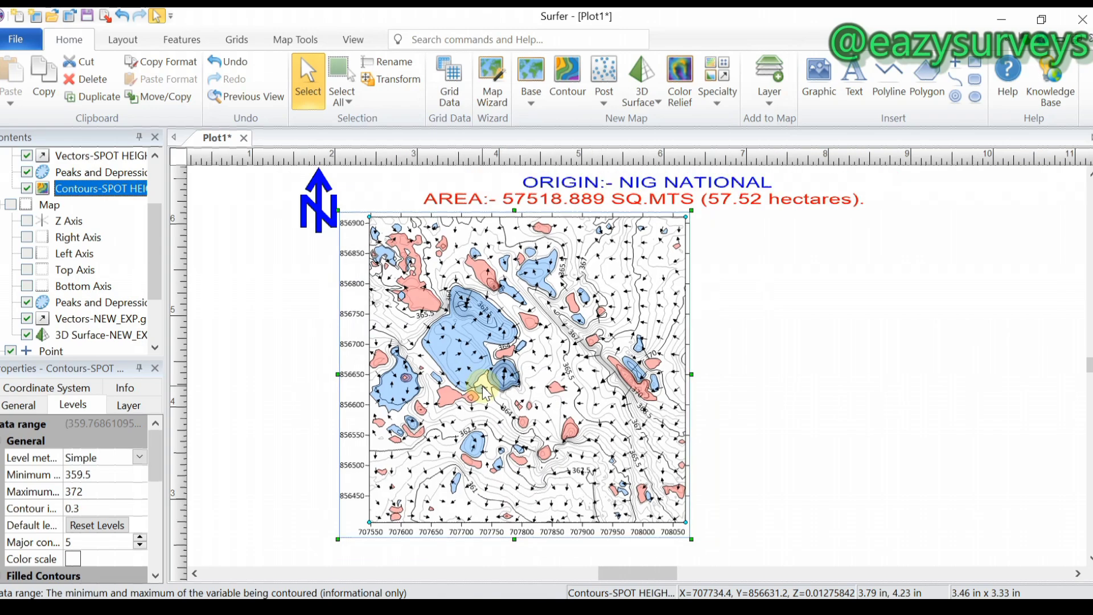
scroll(483, 386, "up", 1)
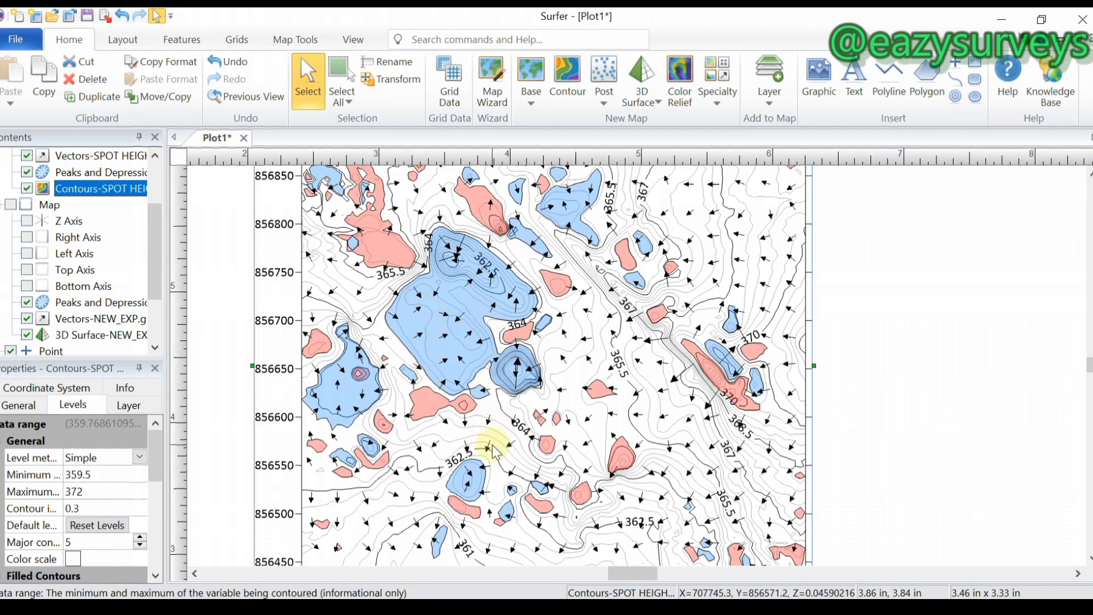
scroll(490, 448, "up", 1)
scroll(494, 450, "up", 1)
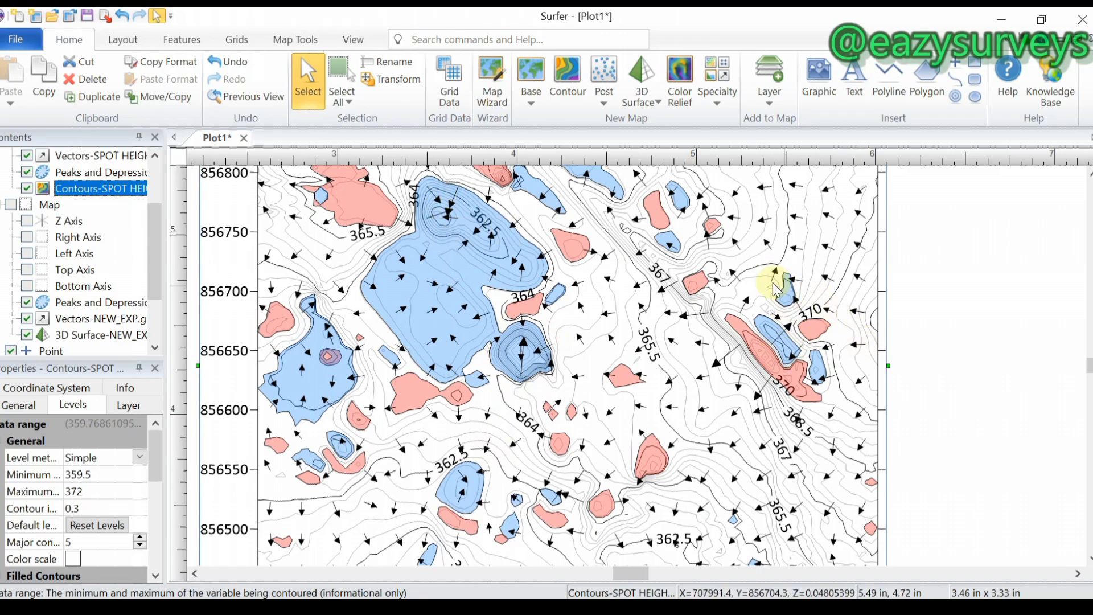
scroll(703, 350, "up", 1)
scroll(700, 341, "down", 3)
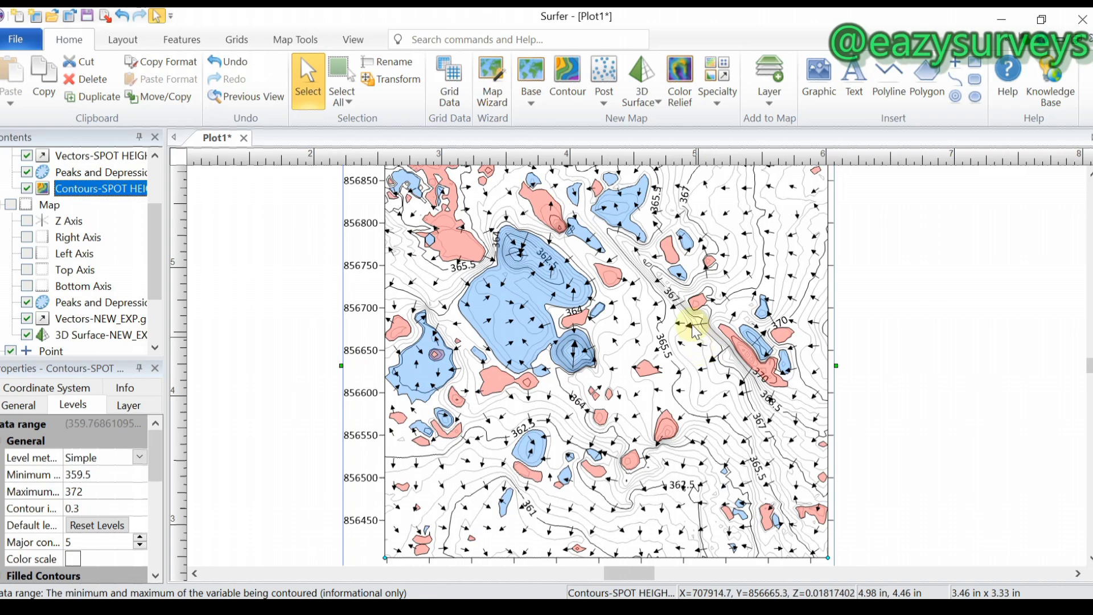
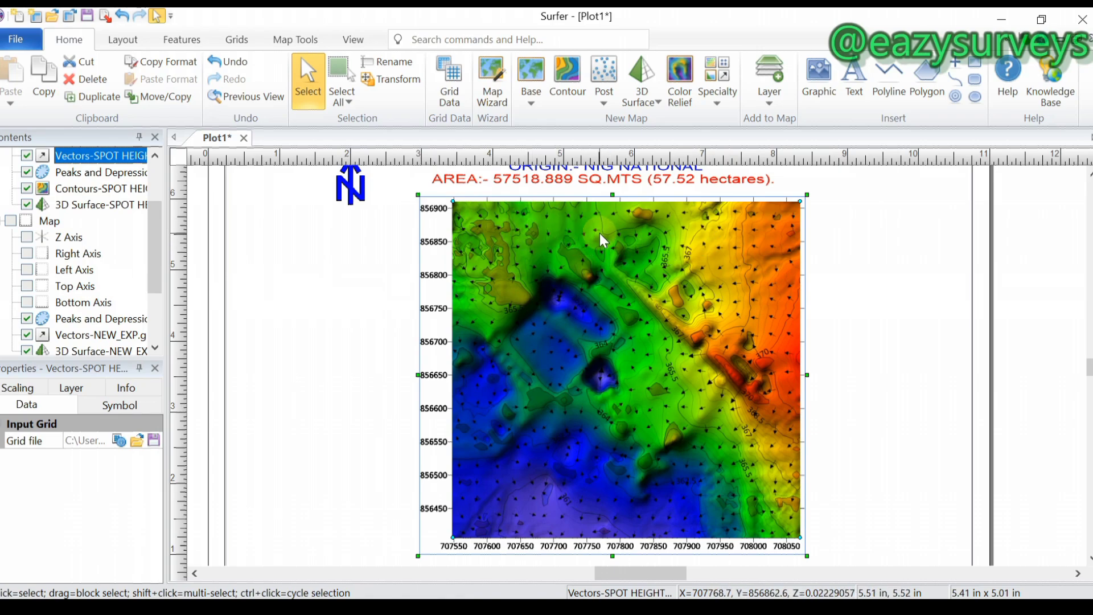
Delete the 3D Surface layer of the SPOT HEIGHTS grid from the map.
left_click(502, 478)
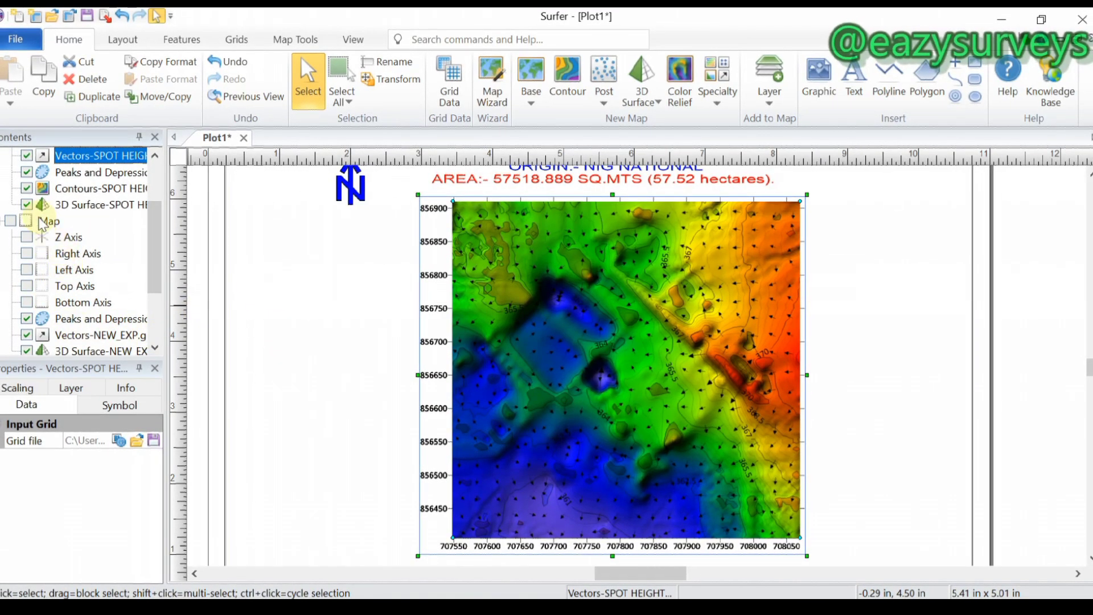
key("Tab")
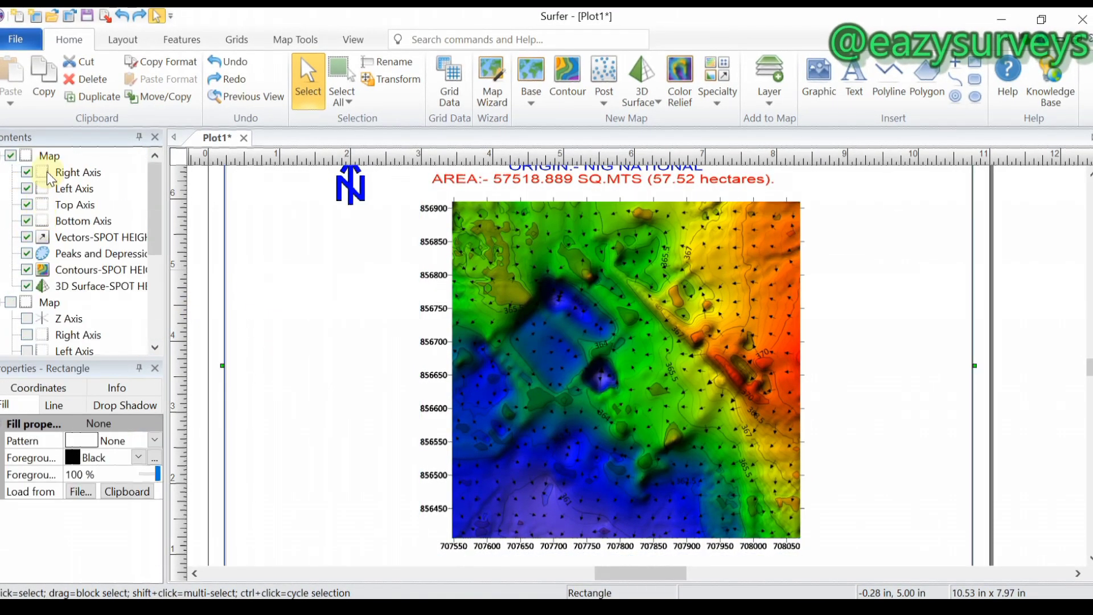
left_click(80, 291)
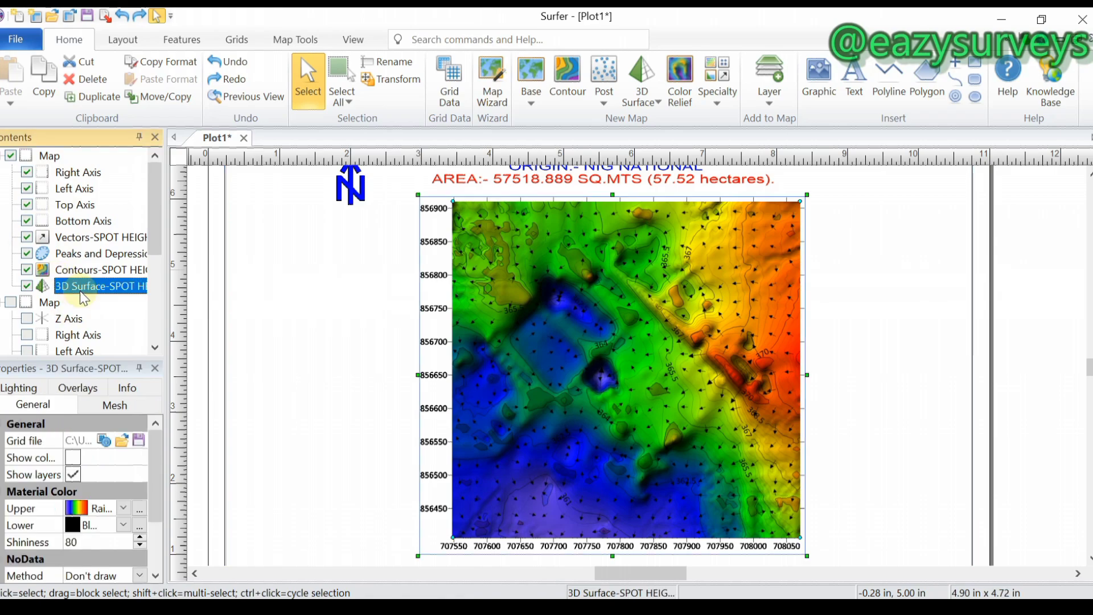
right_click(81, 294)
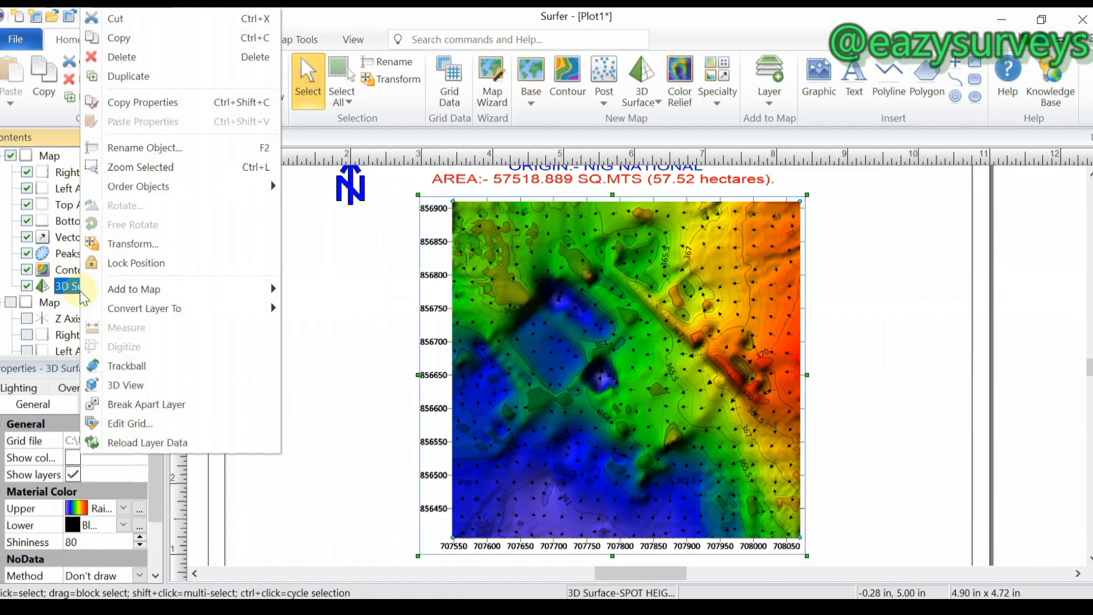
left_click(121, 57)
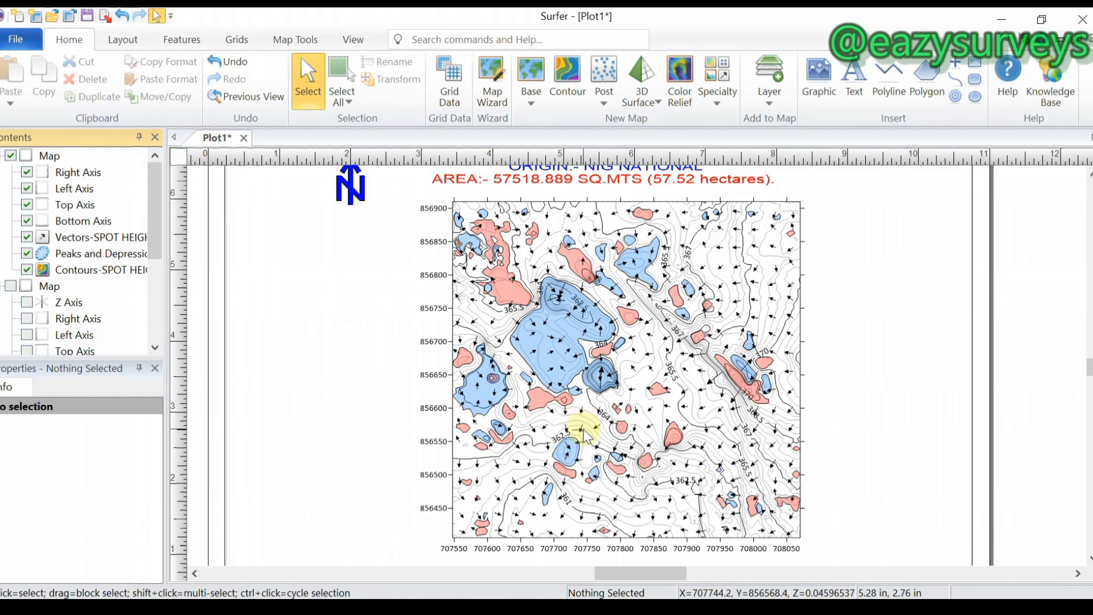
scroll(584, 435, "up", 3)
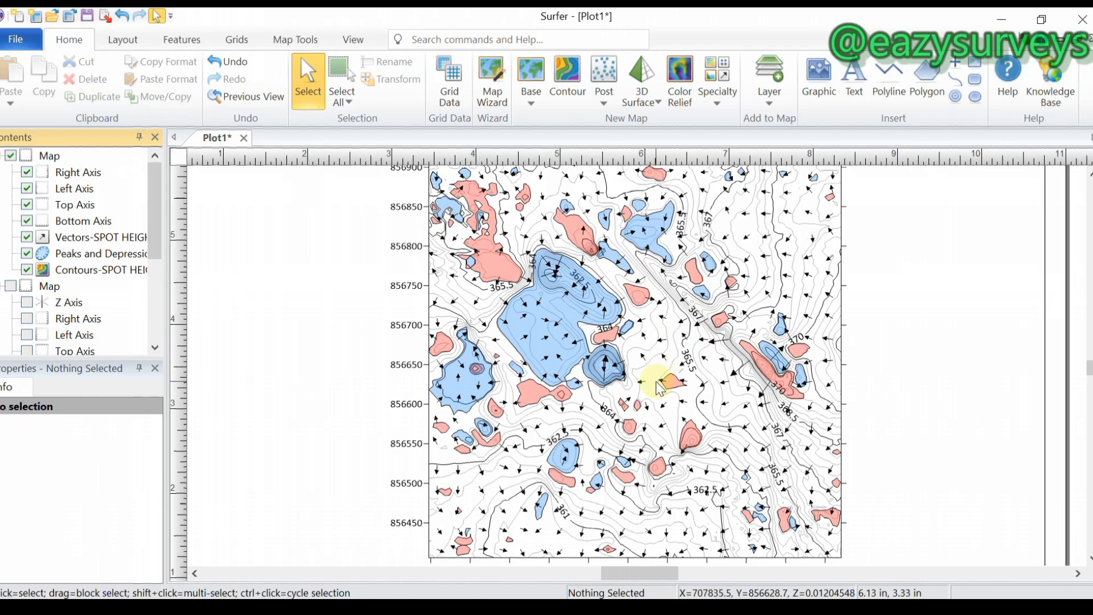
scroll(655, 390, "down", 2)
scroll(655, 390, "down", 2)
scroll(654, 390, "up", 1)
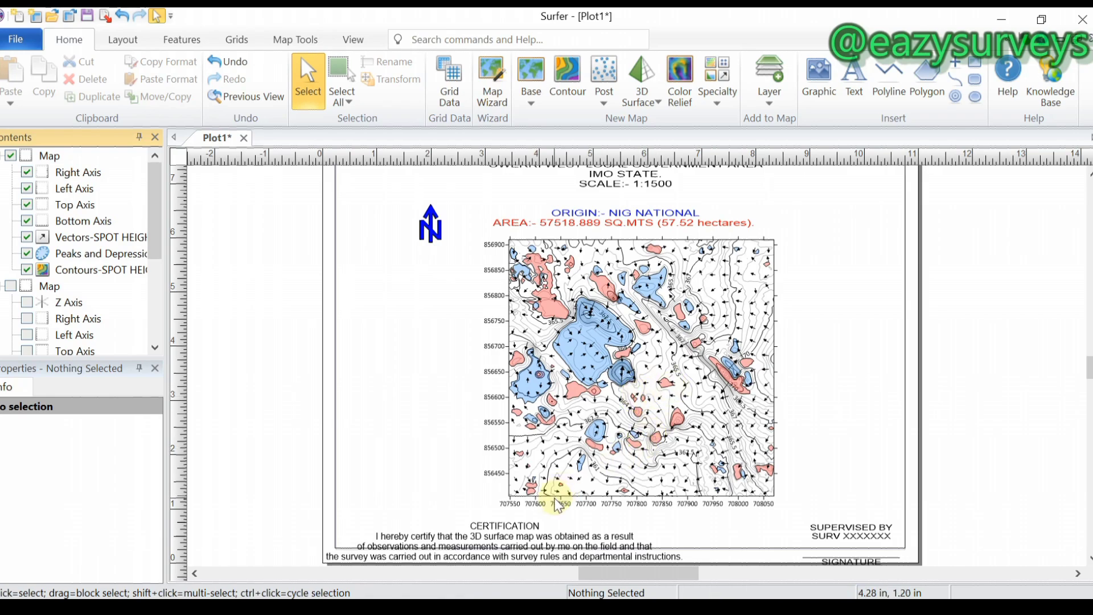
scroll(556, 504, "up", 1)
scroll(557, 504, "down", 2)
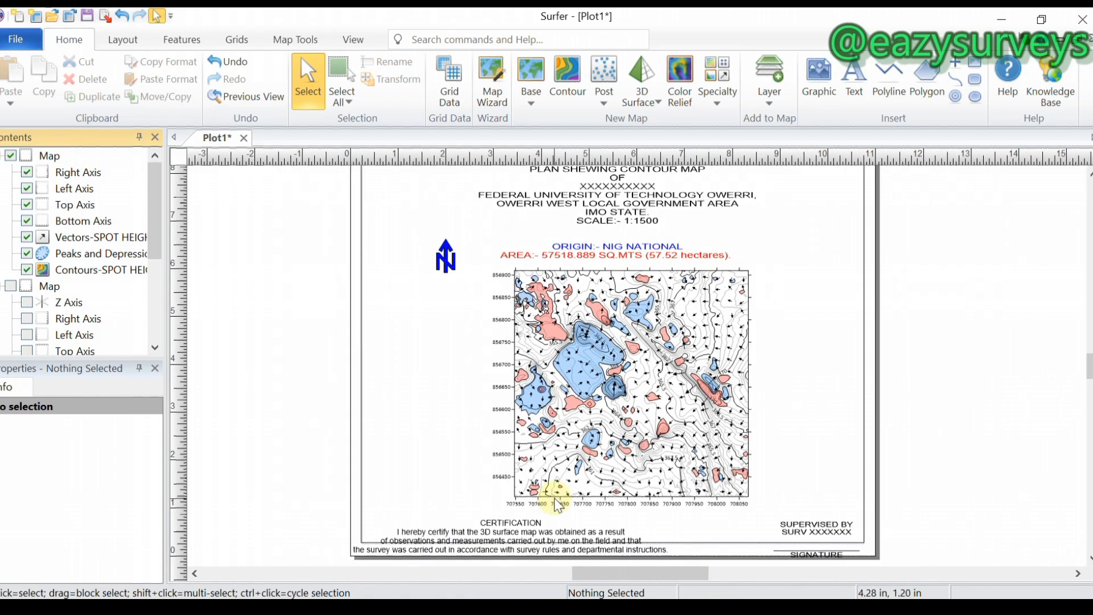
Move the SUPERVISED BY signature block slightly upward on the plan sheet.
scroll(557, 504, "down", 1)
left_click(618, 245)
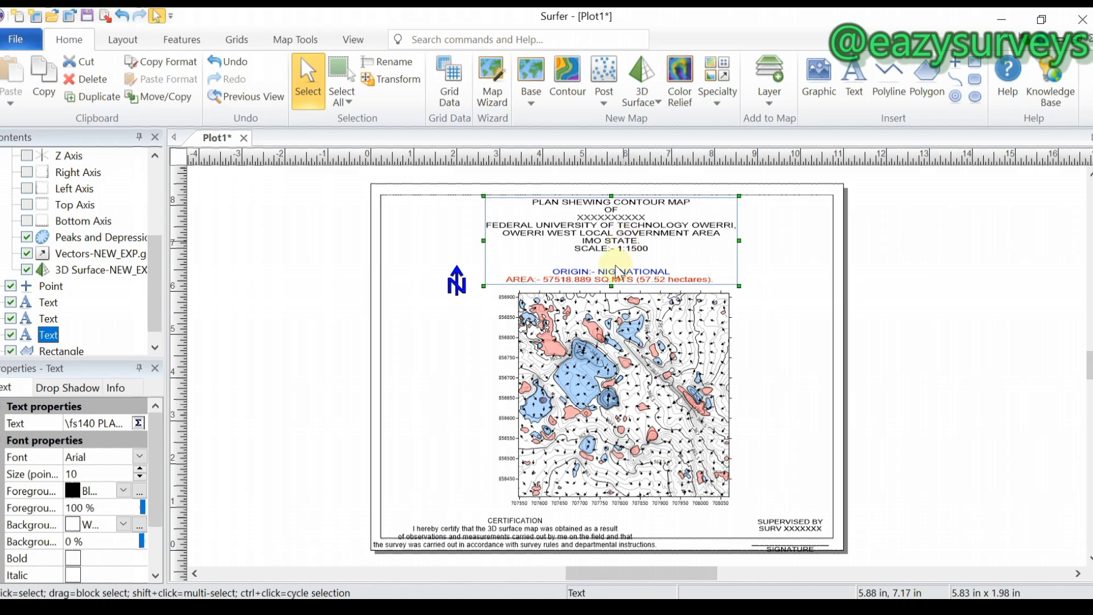
left_click(497, 520)
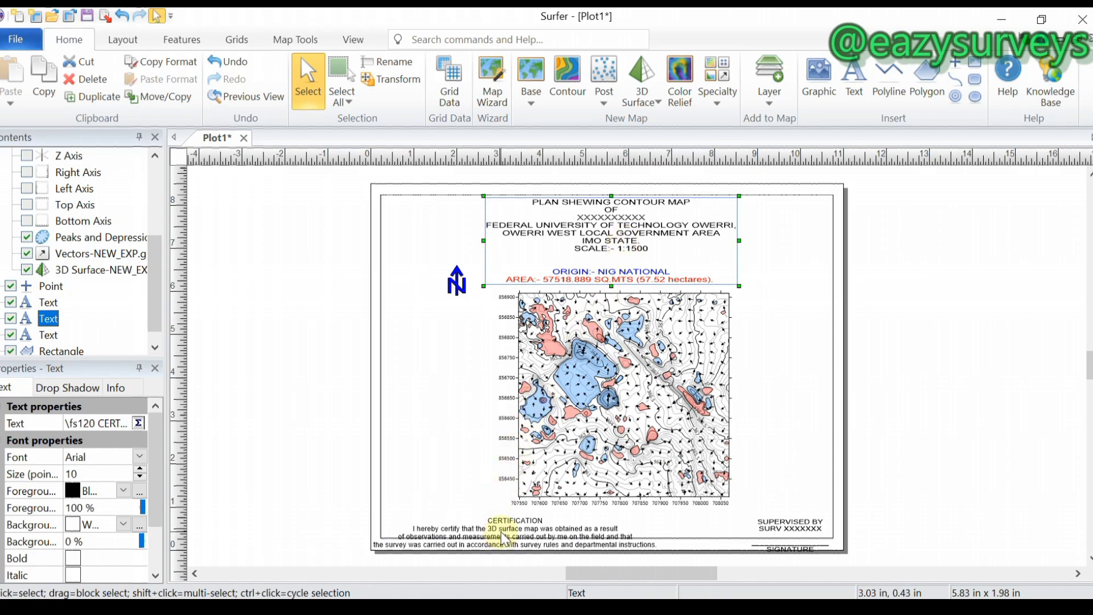
left_click(791, 530)
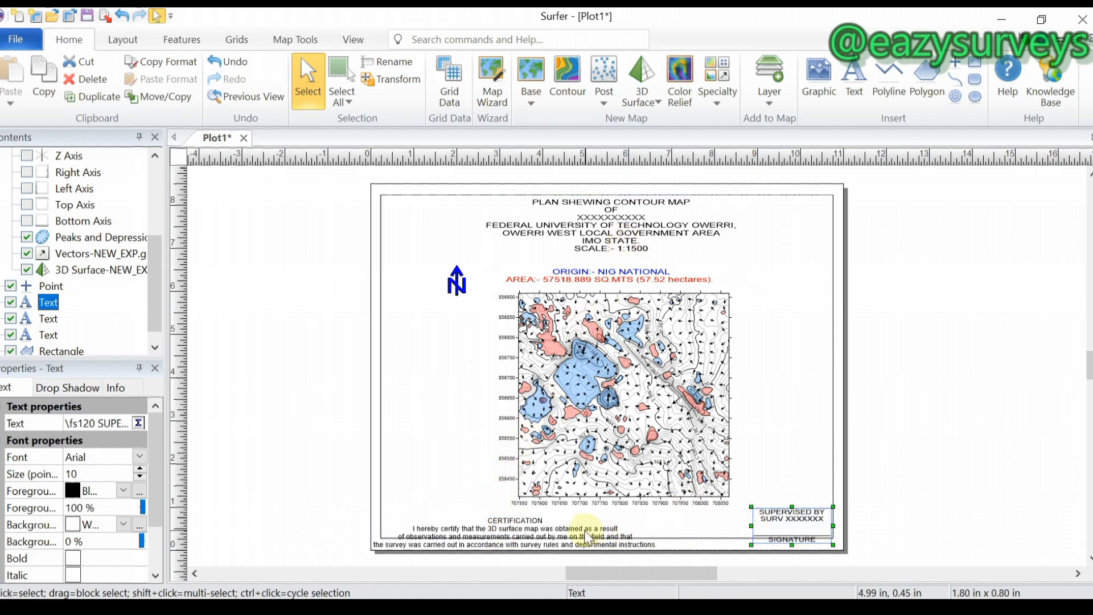
Raise the certification text on the sheet and shrink the contour map to about 4.93 × 4.56 in.
left_click(556, 520)
left_click_drag(556, 519, 549, 509)
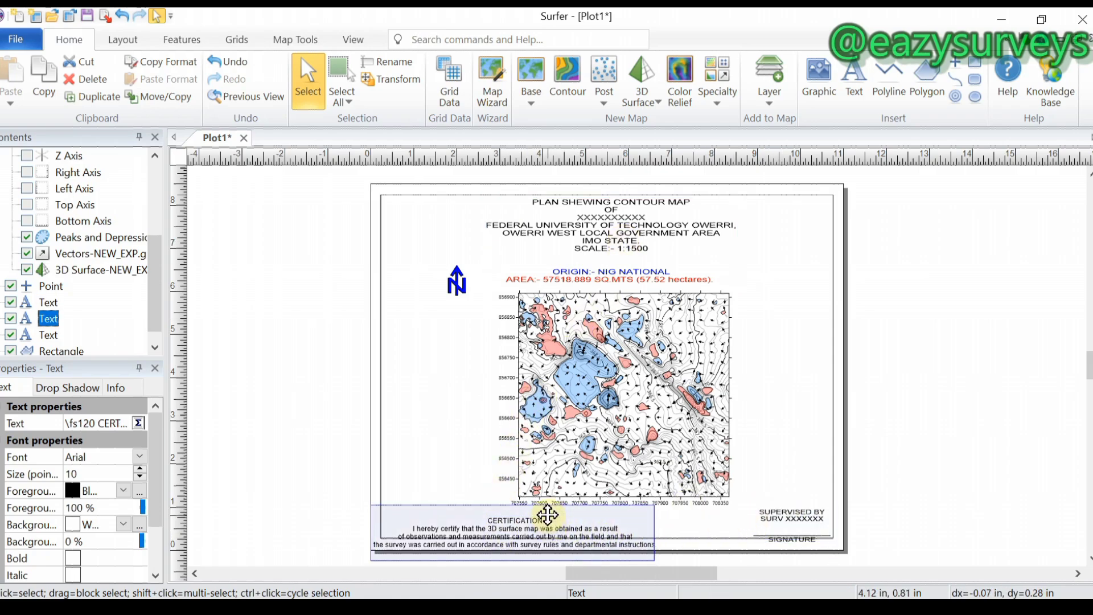
left_click(639, 403)
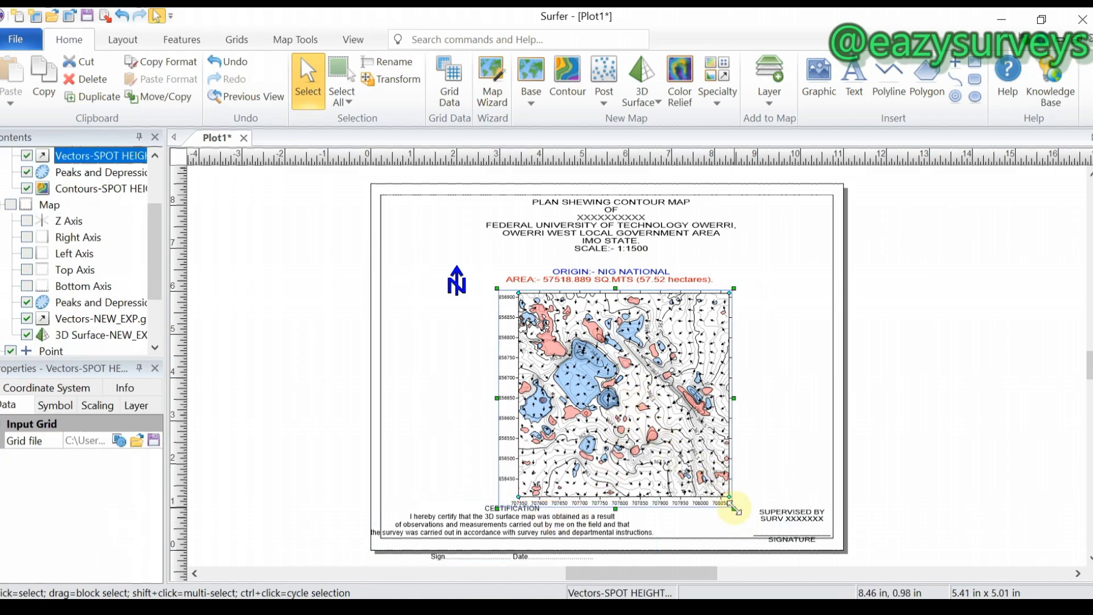
left_click_drag(732, 506, 712, 486)
Move the certification block inside the page border below the map and shrink it to about 5.98 × 1.18 in.
left_click(555, 522)
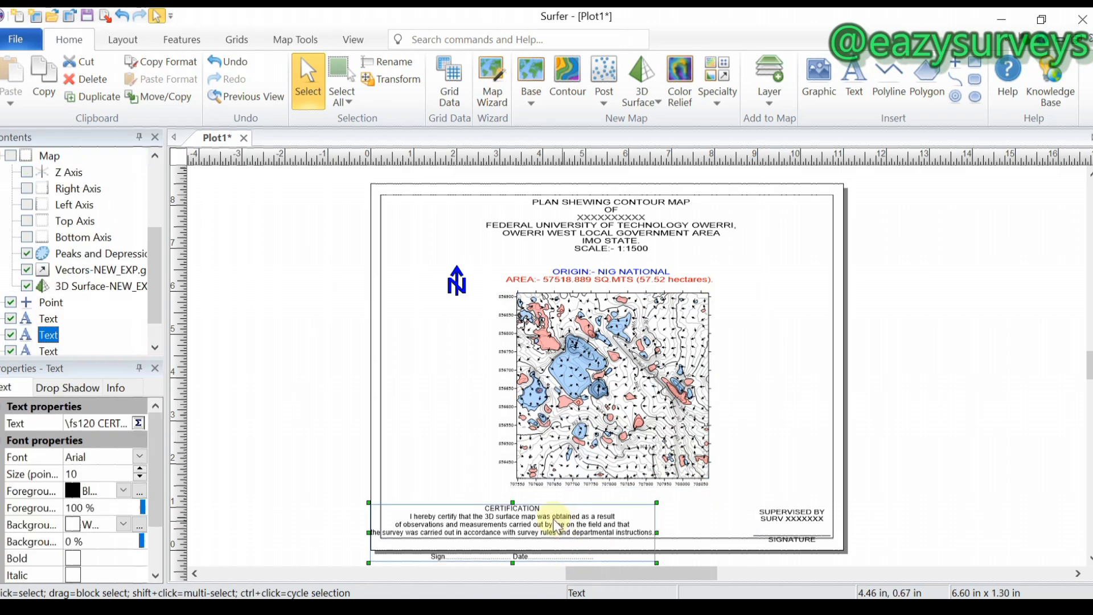
mouse_move(555, 523)
left_mouse_down()
mouse_move(548, 501)
mouse_move(536, 515)
mouse_move(573, 518)
left_mouse_up()
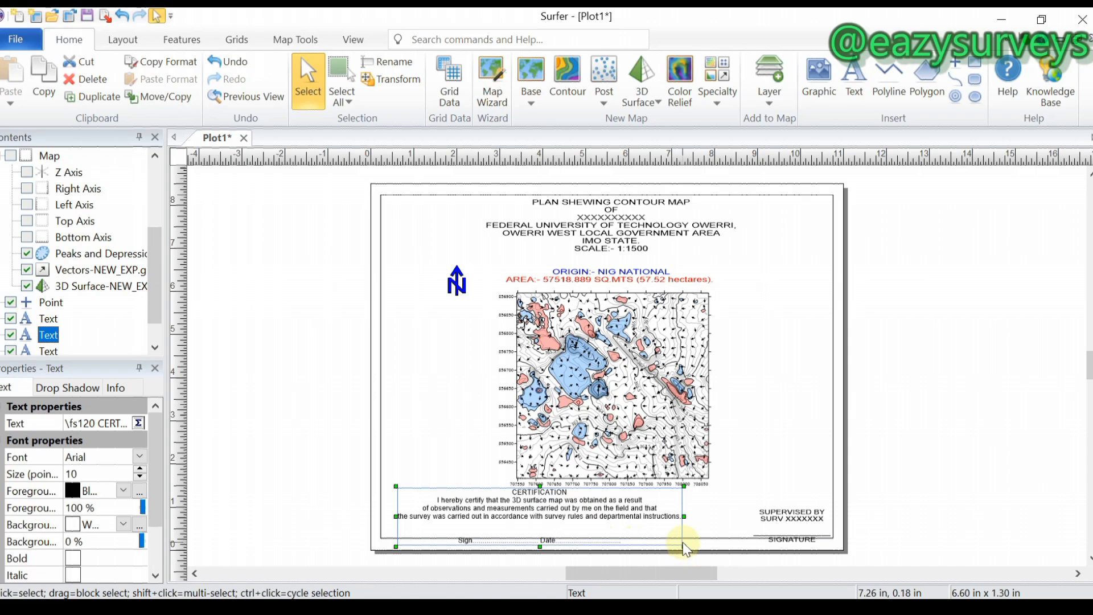
left_click_drag(684, 547, 681, 539)
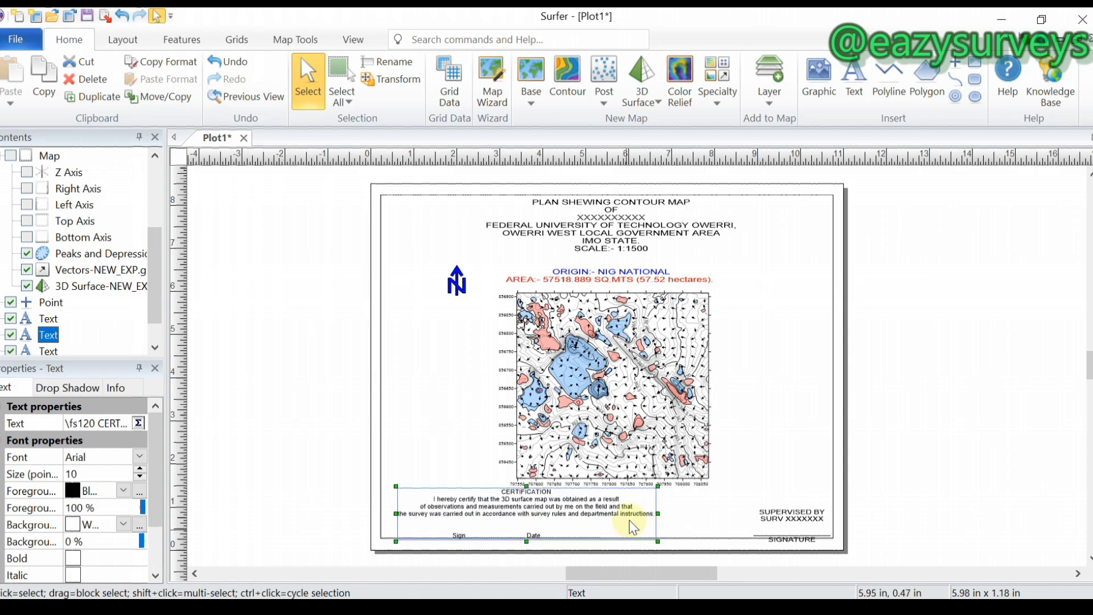
Add a scale bar to the contour map and place it between the SCALE and ORIGIN lines of the title.
scroll(675, 405, "down", 1)
scroll(677, 405, "up", 3)
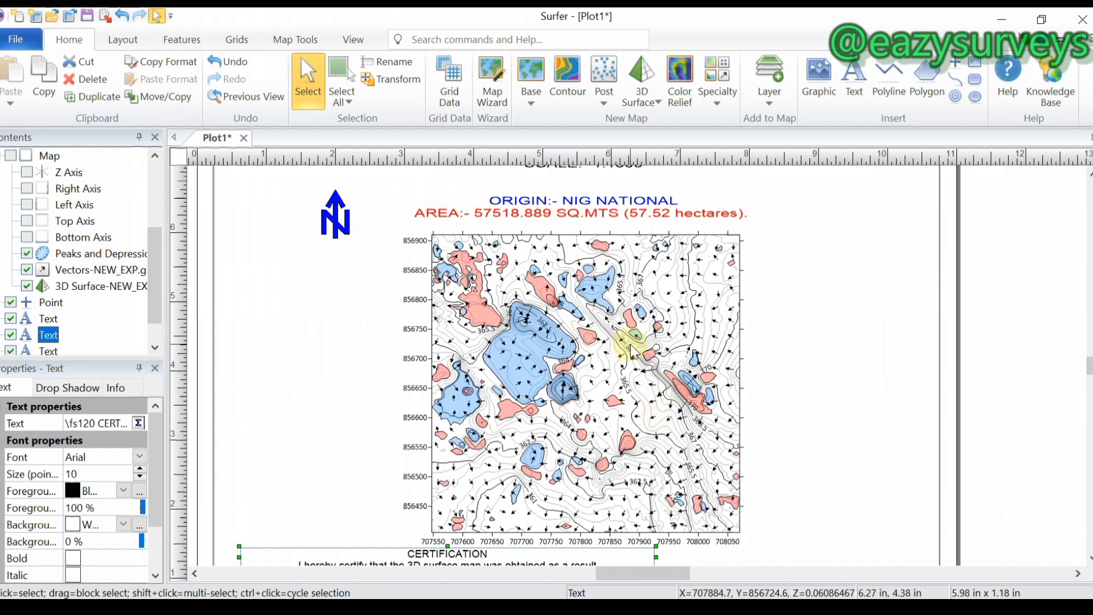
scroll(650, 409, "up", 1)
scroll(650, 409, "down", 1)
left_click(622, 362)
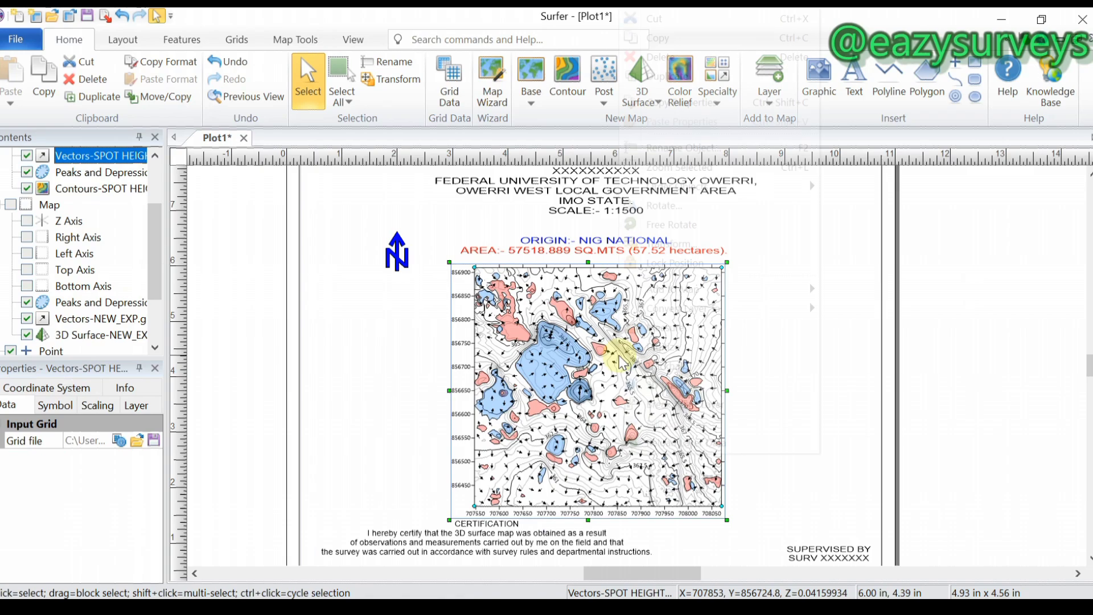
right_click(621, 362)
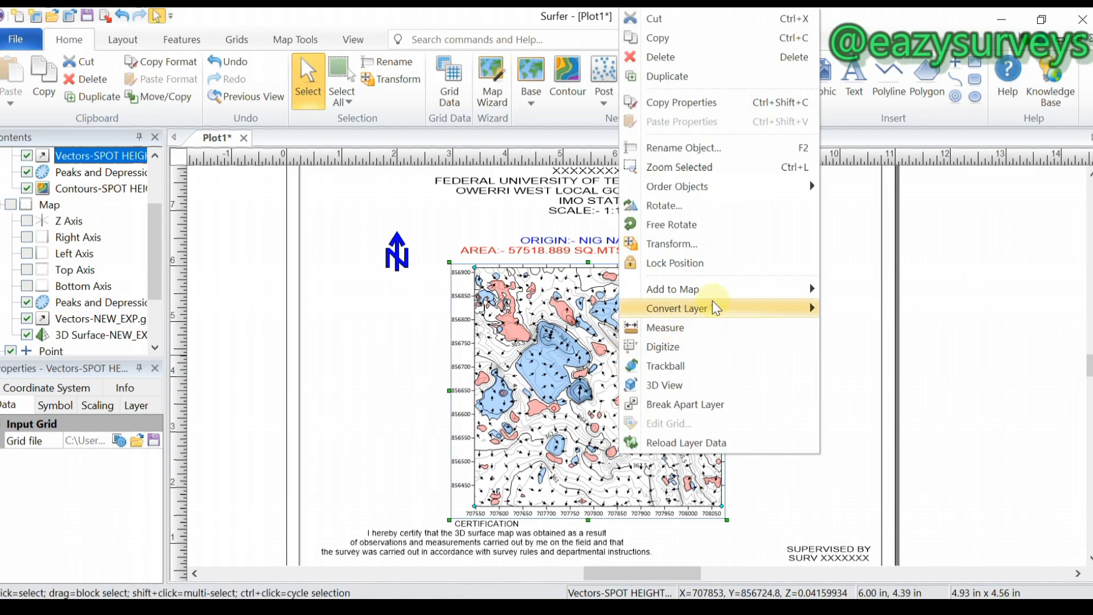
mouse_move(722, 290)
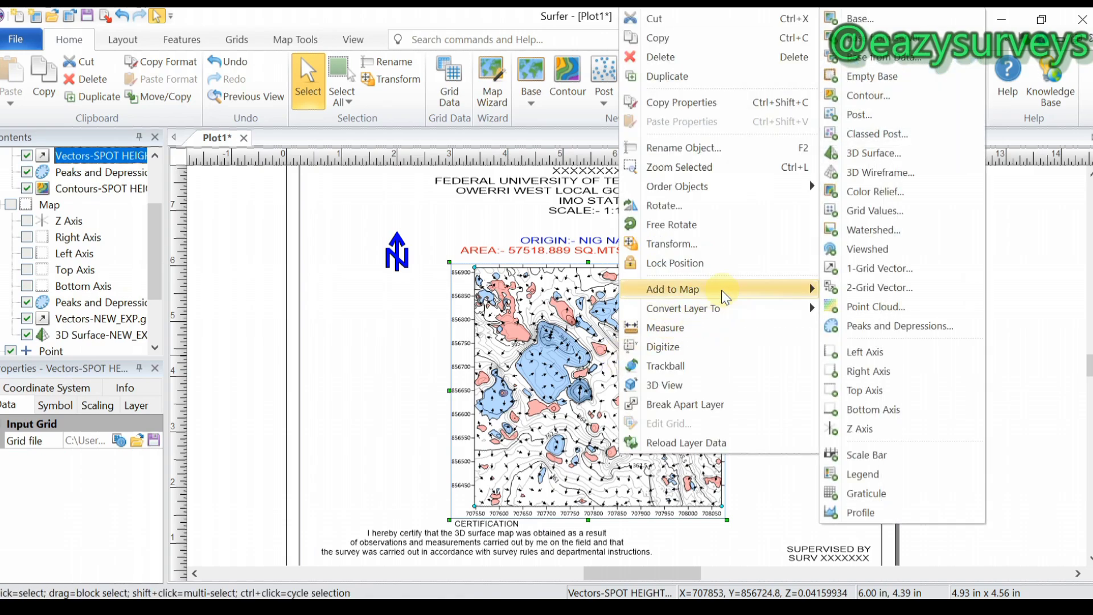
left_click(865, 454)
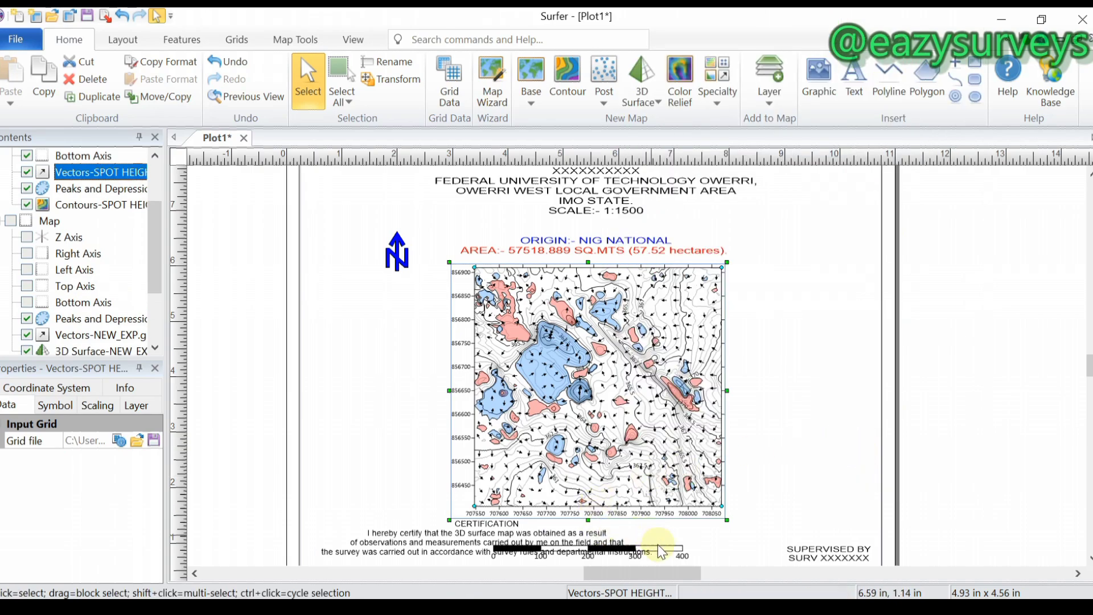
left_click(663, 557)
left_click_drag(663, 557, 660, 220)
left_click(810, 345)
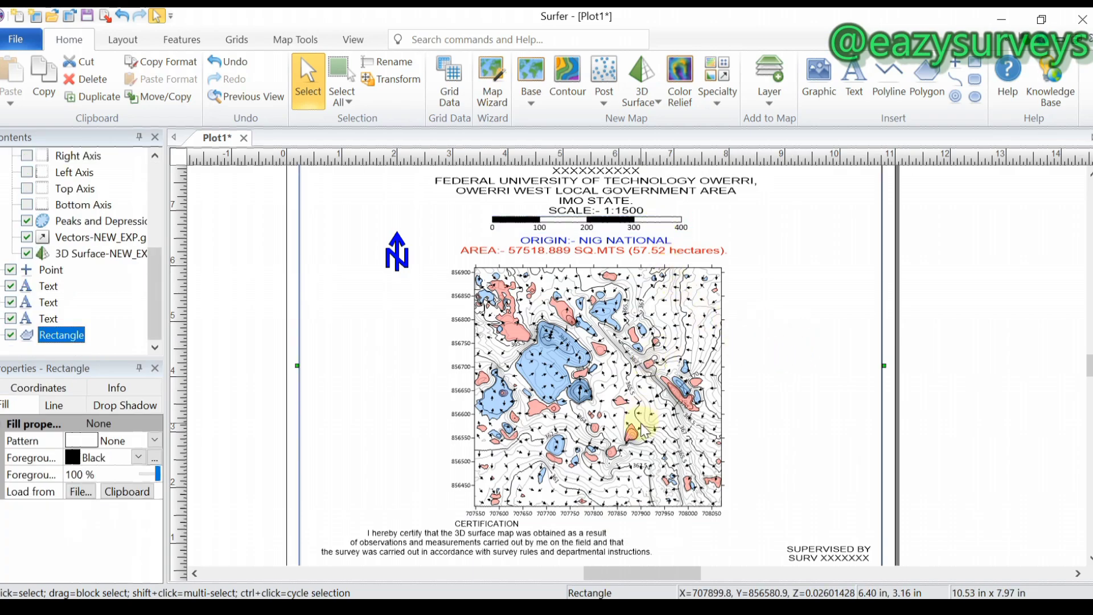
Delete the existing north arrow and place a new point beside the title block in its stead.
left_click(399, 256)
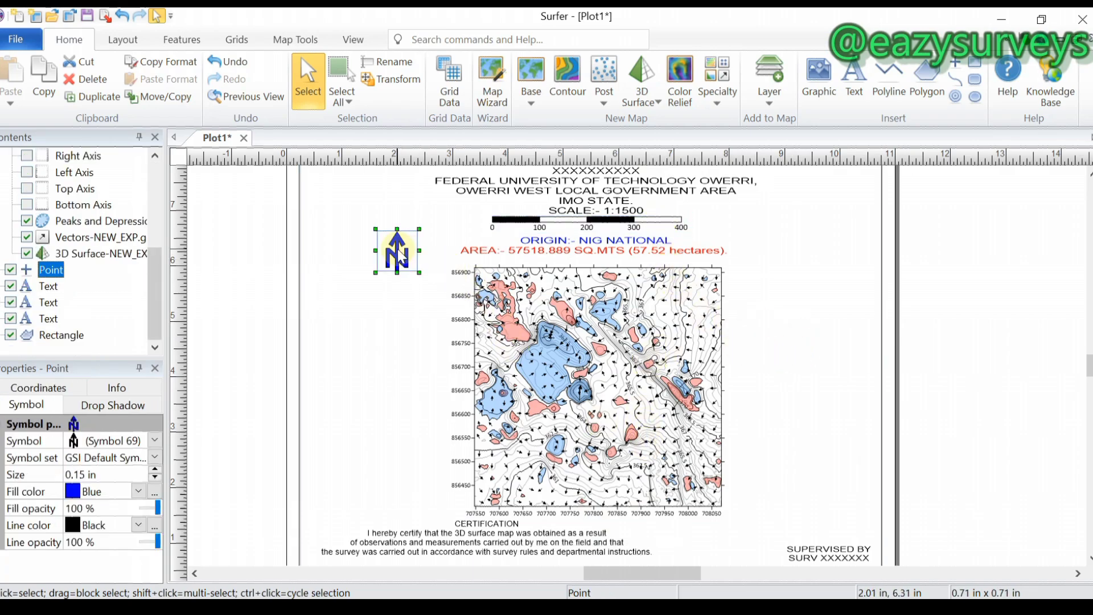
key("Delete")
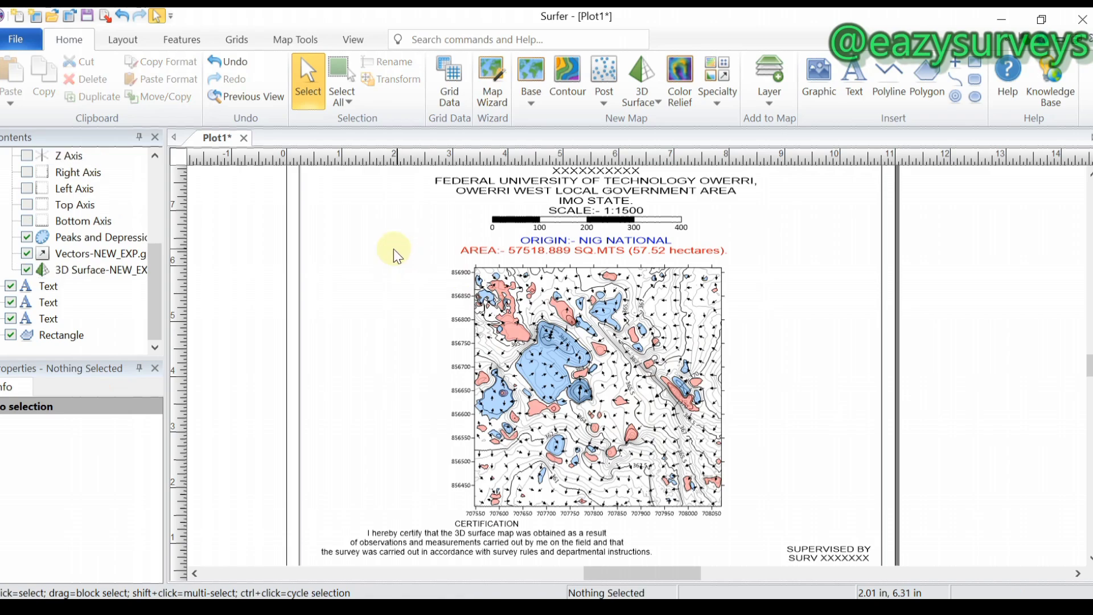
left_click(960, 66)
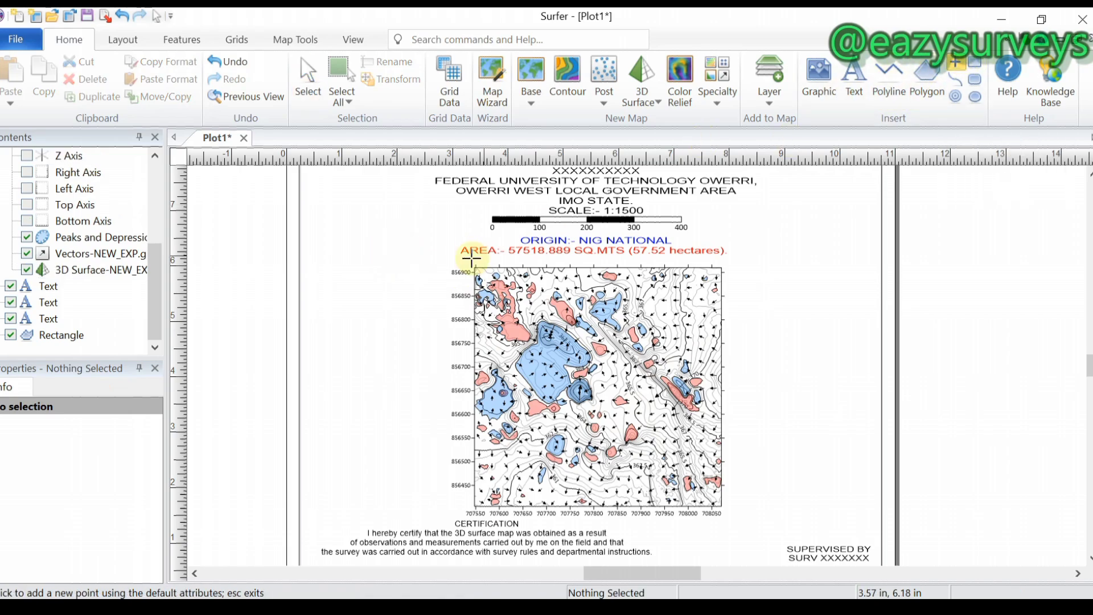
left_click(383, 226)
scroll(60, 319, "down", 1)
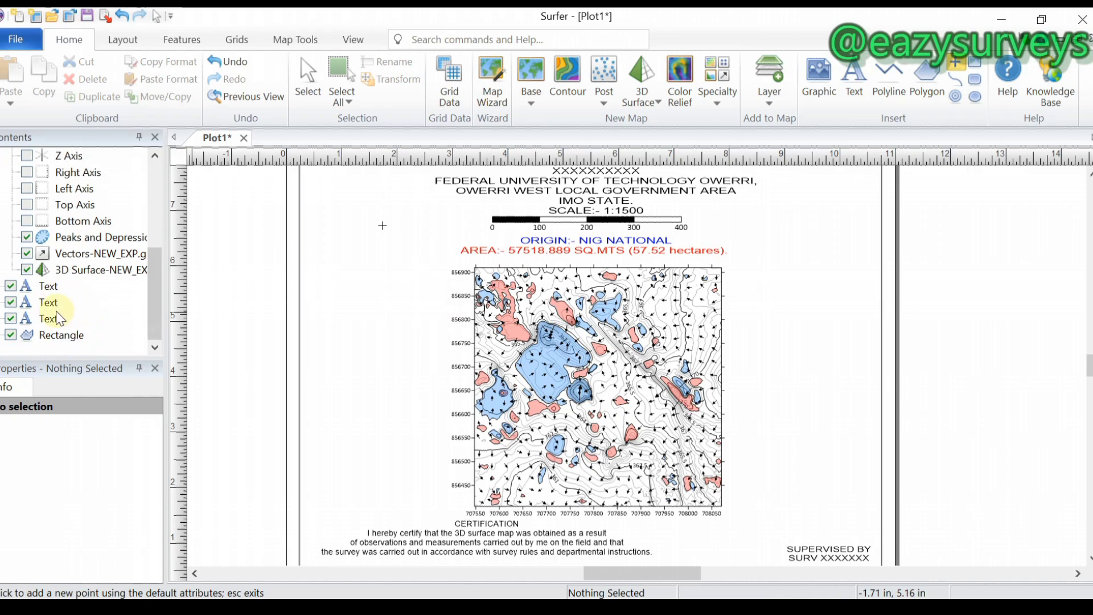
scroll(57, 313, "up", 3)
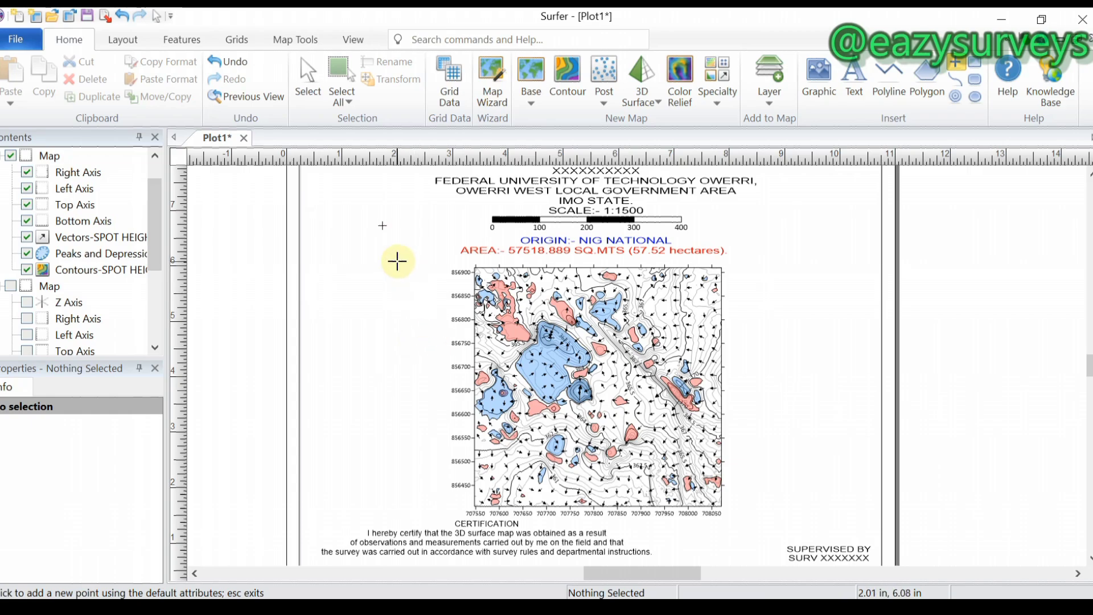
Change the new point's symbol to the Symbol 69 north arrow from the default symbol set.
left_click(308, 77)
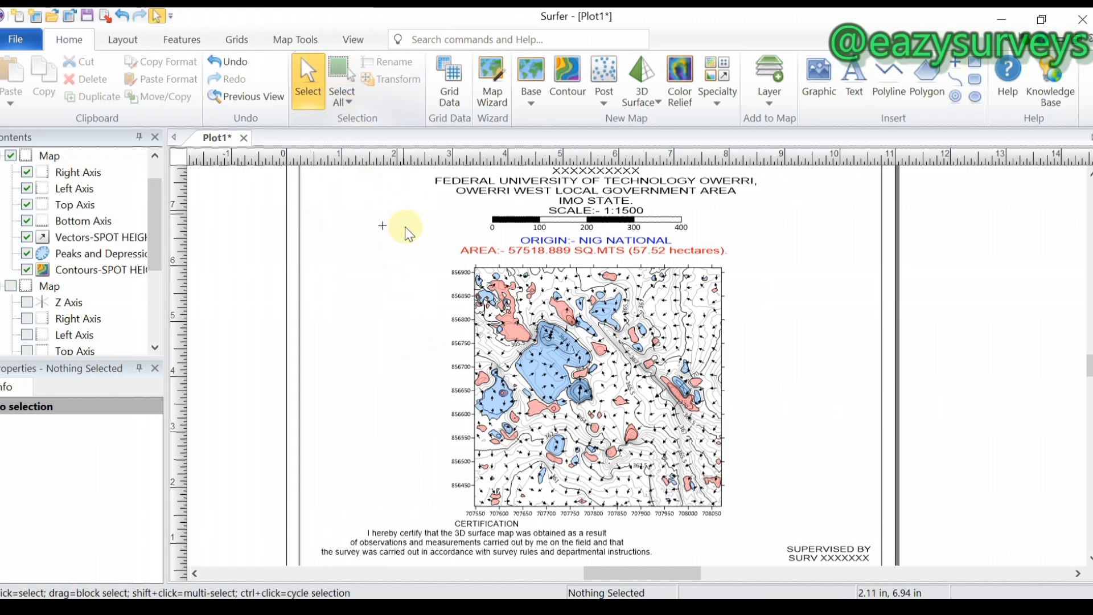
left_click(385, 230)
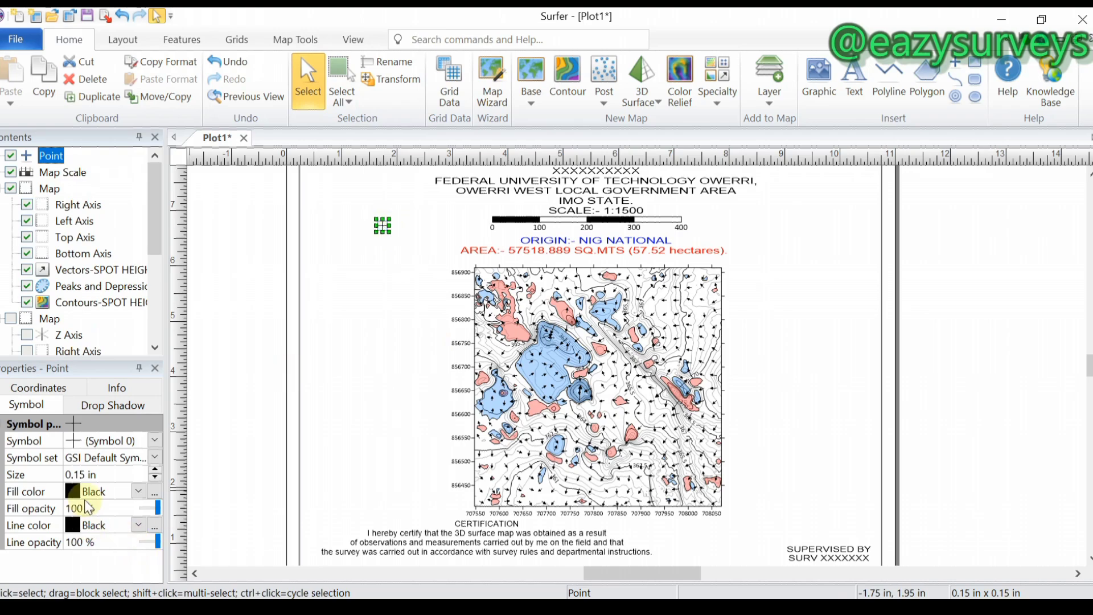
left_click(99, 445)
scroll(123, 456, "down", 5)
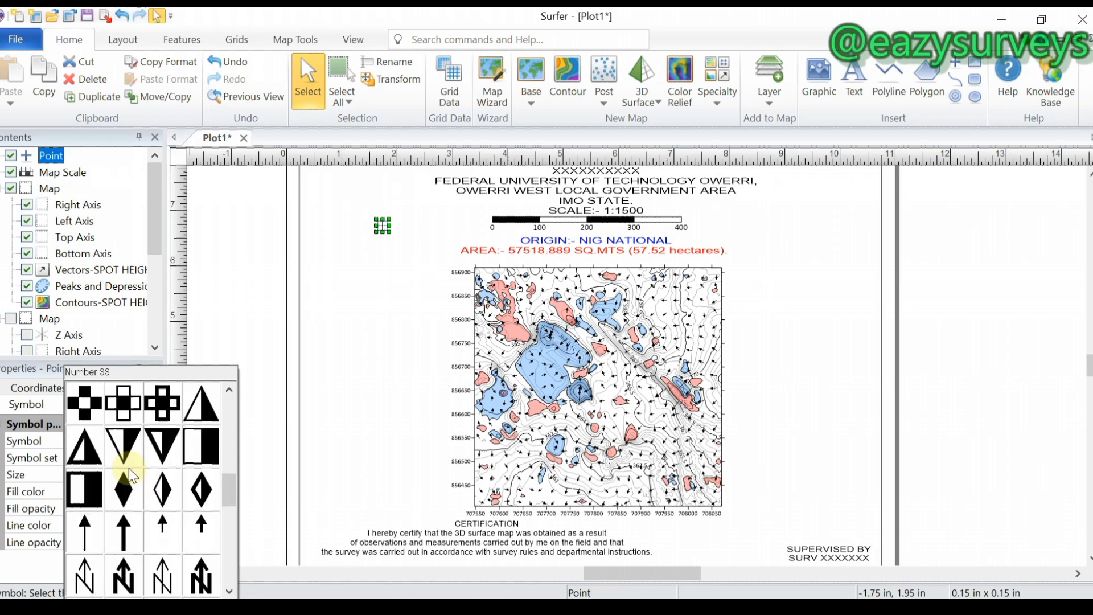
scroll(131, 475, "down", 3)
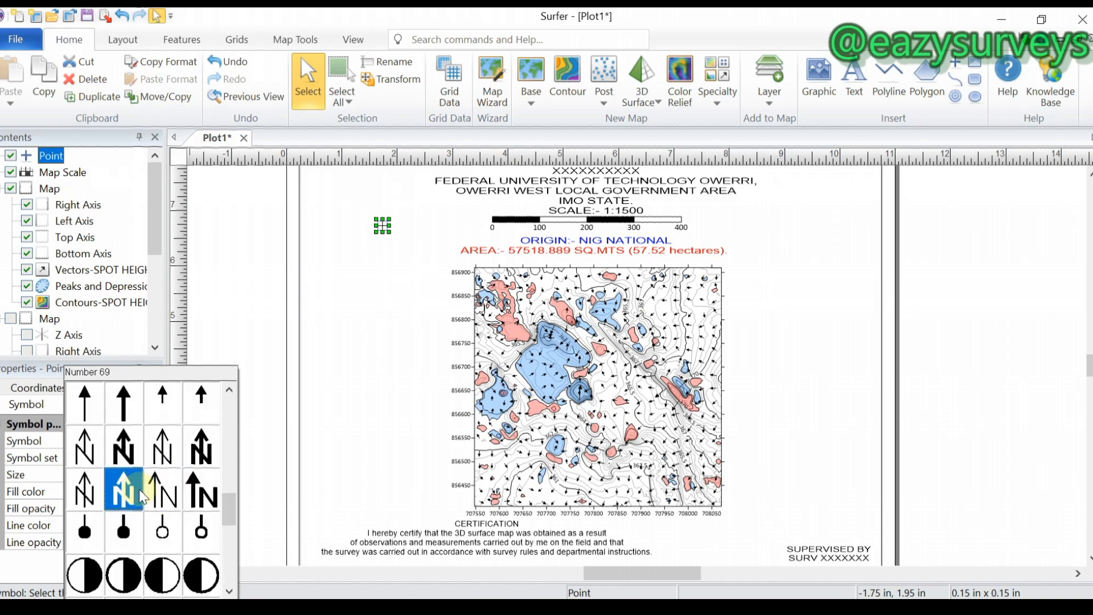
left_click(124, 489)
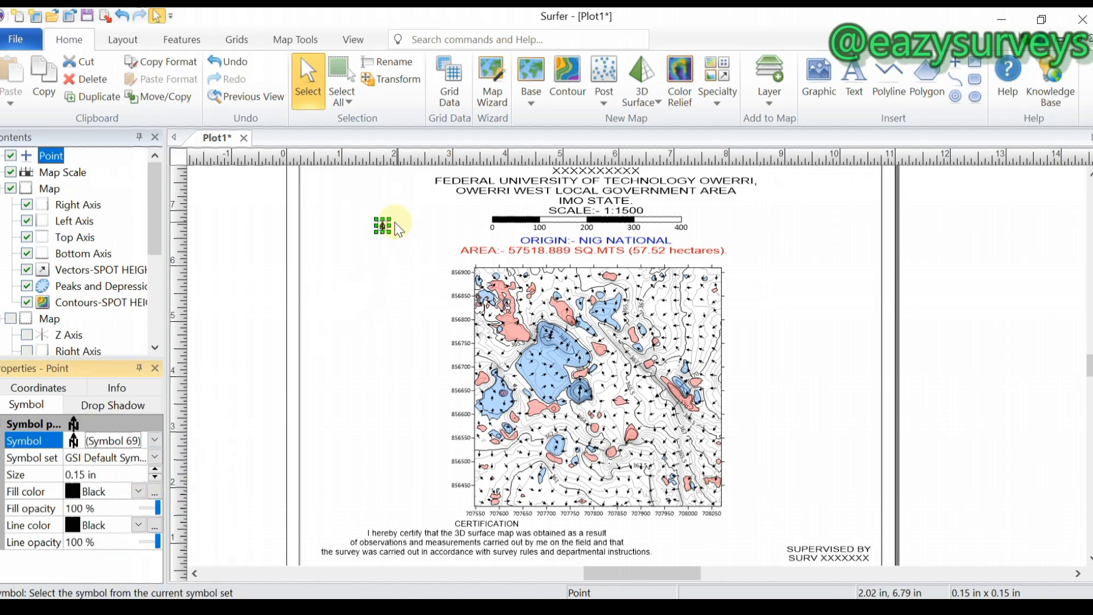
Enlarge the north arrow to about 0.5 in and set its fill color to Blue.
left_click_drag(395, 222, 420, 203)
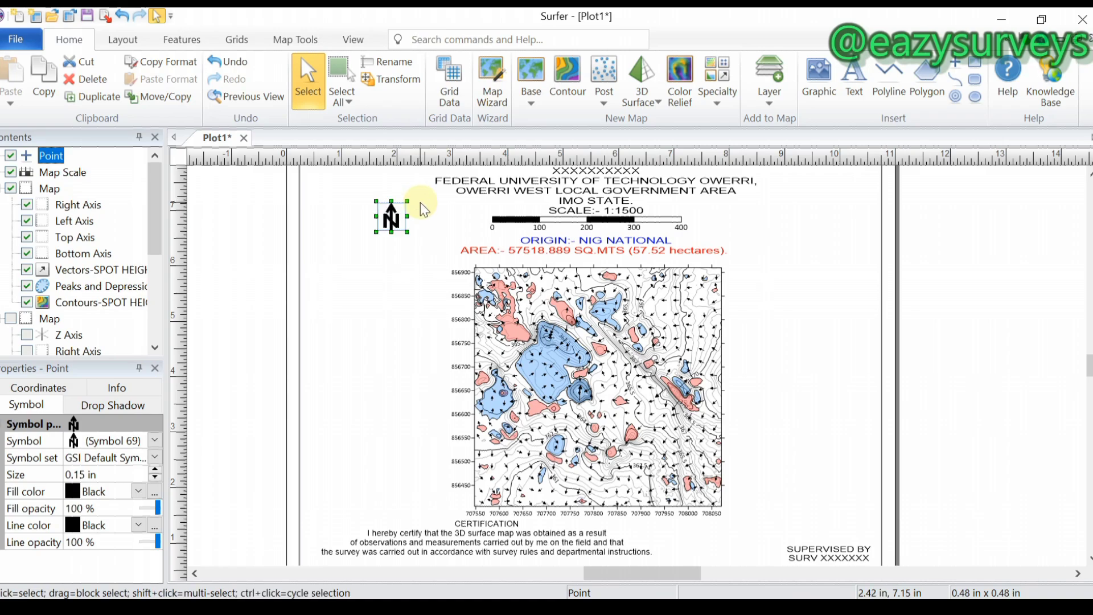
left_click(78, 491)
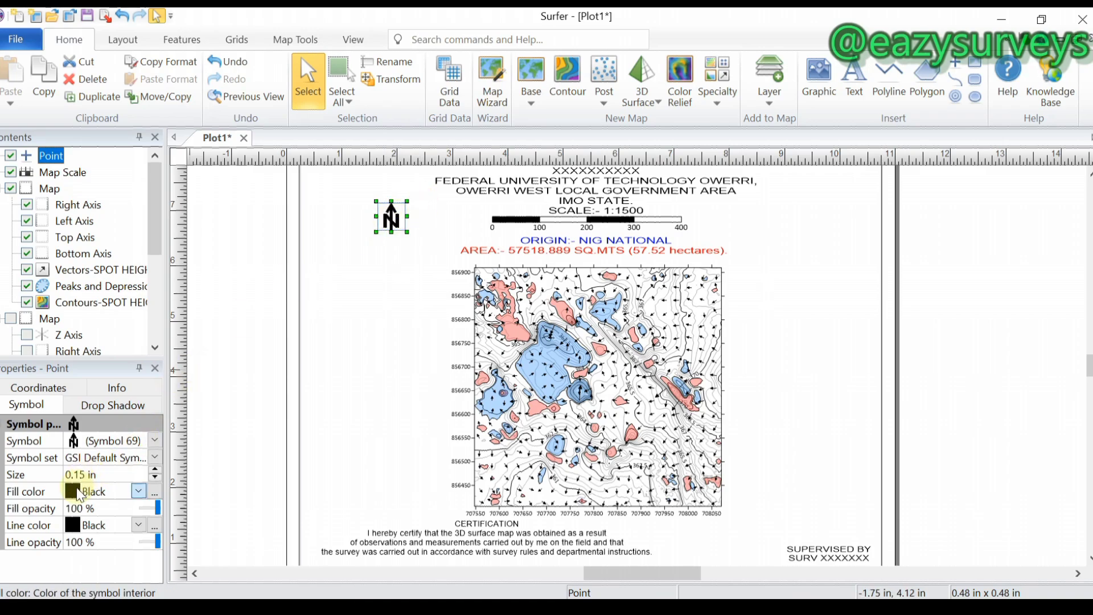
left_click(112, 466)
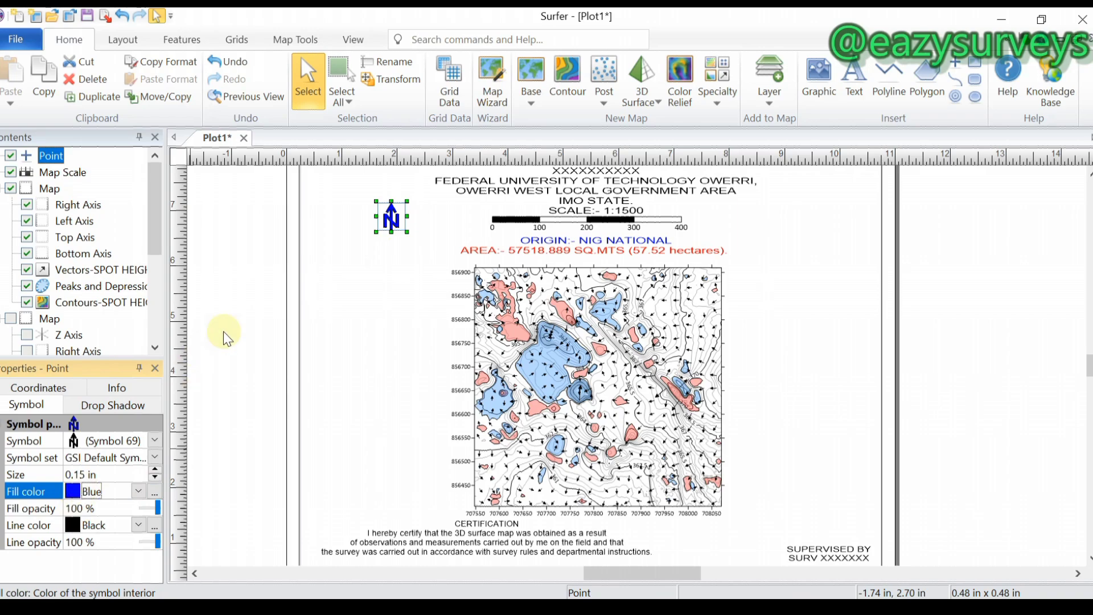
left_click(377, 239)
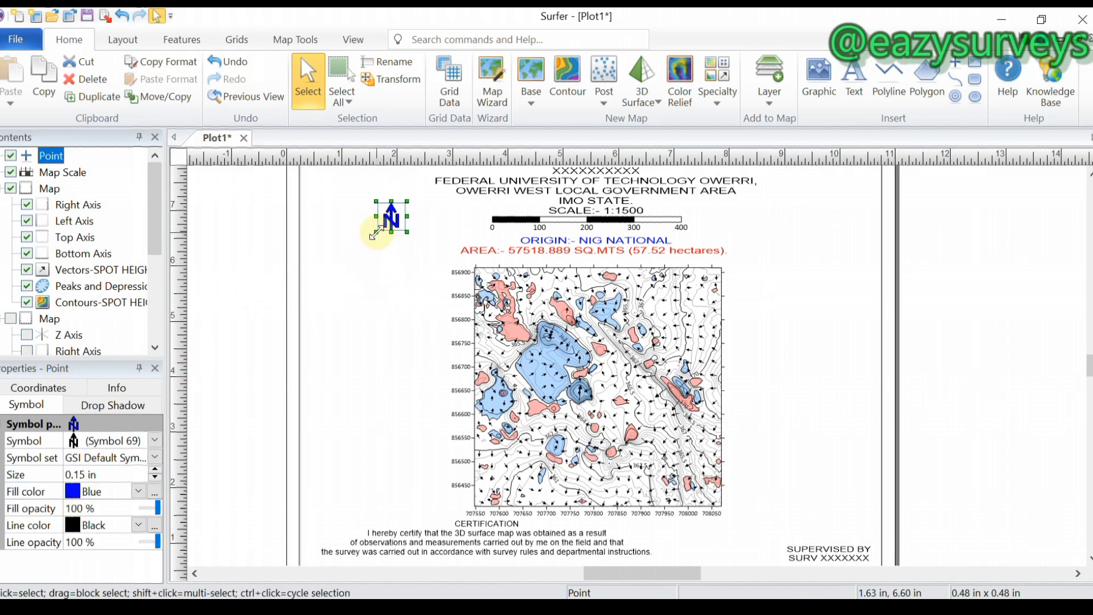
left_click(378, 304)
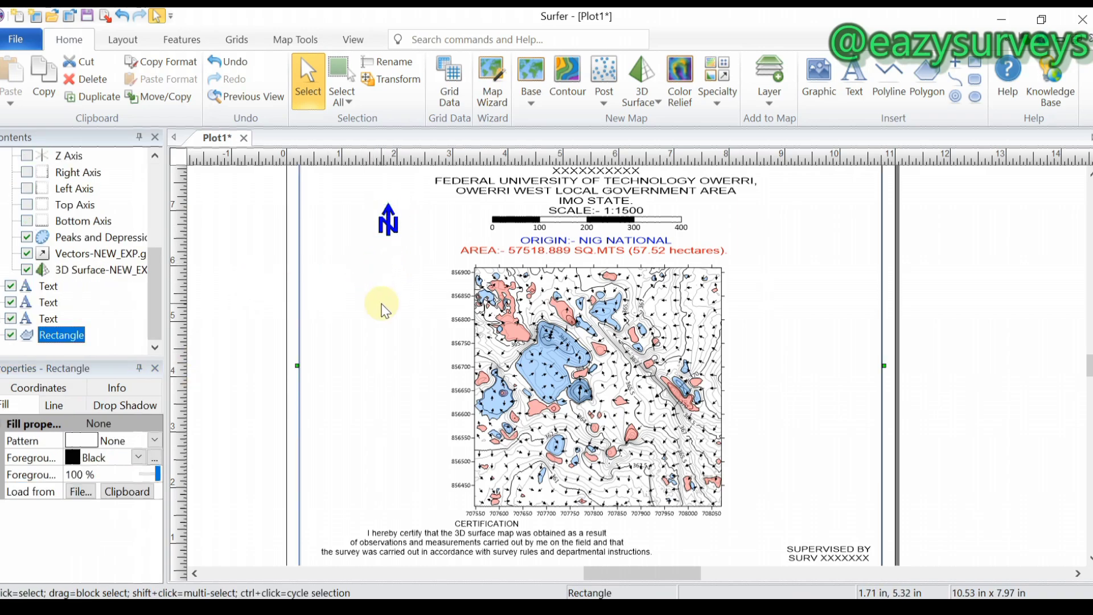
Hide the SPOT HEIGHTS contour map and show the NEW_EXP 3D surface map in its place.
left_click(587, 392)
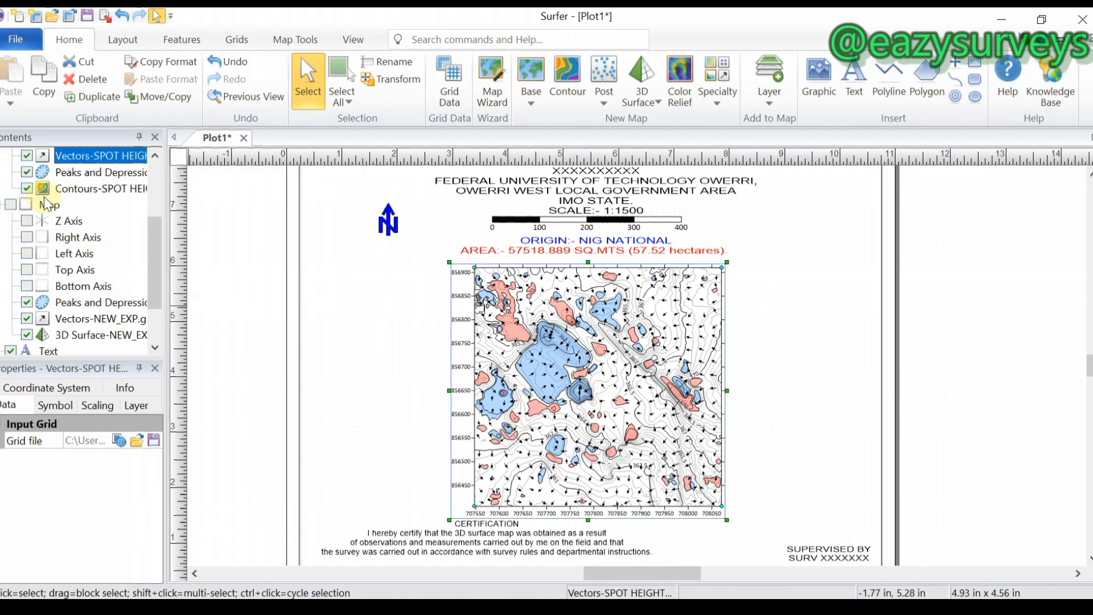
scroll(54, 234, "down", 2)
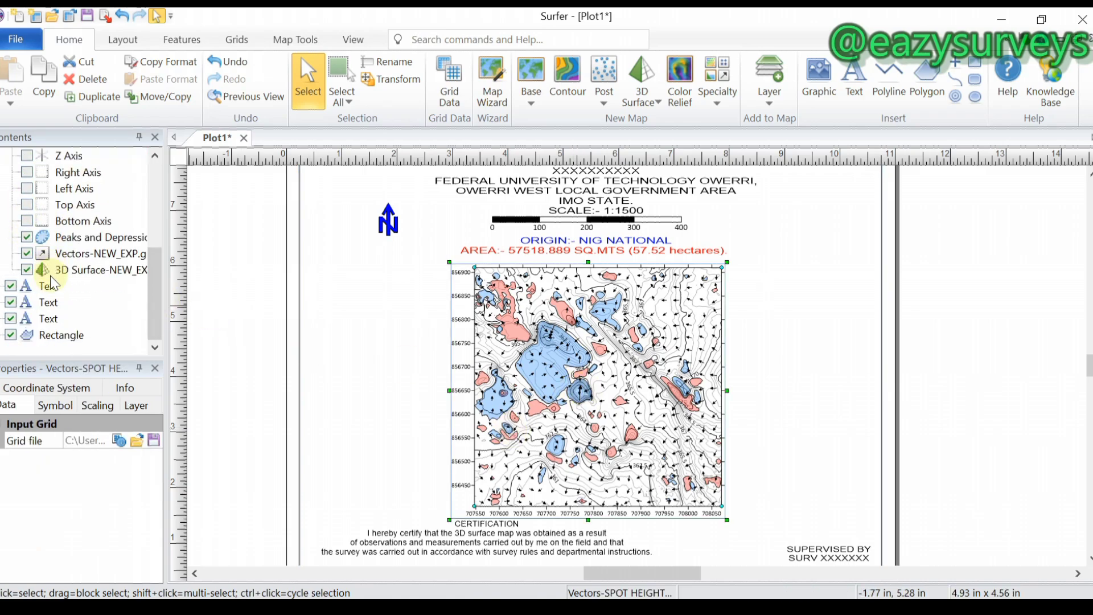
scroll(4, 184, "up", 5)
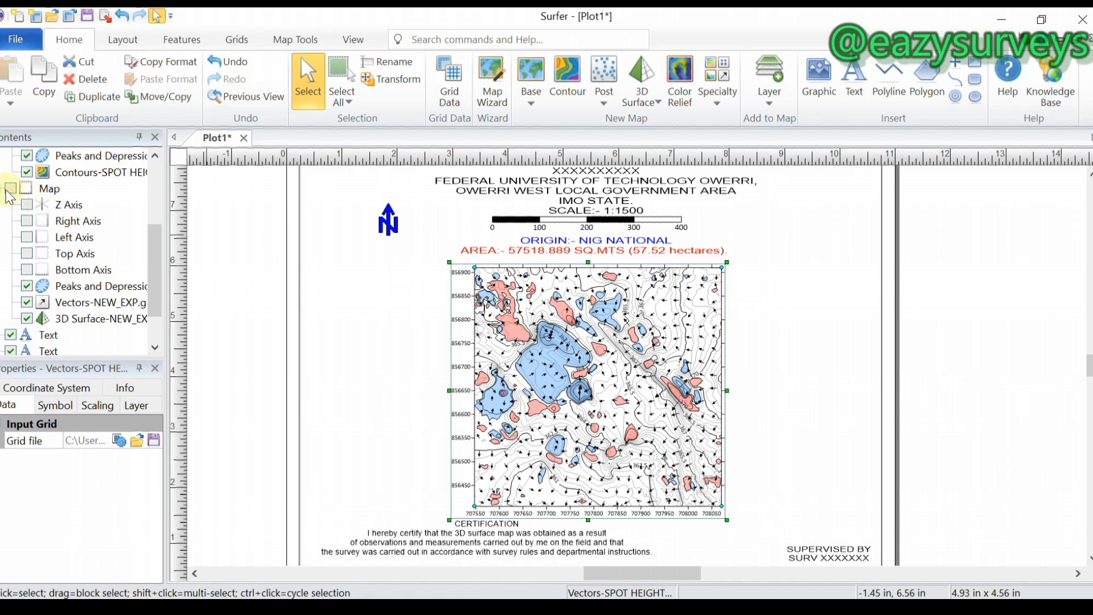
scroll(30, 269, "down", 3)
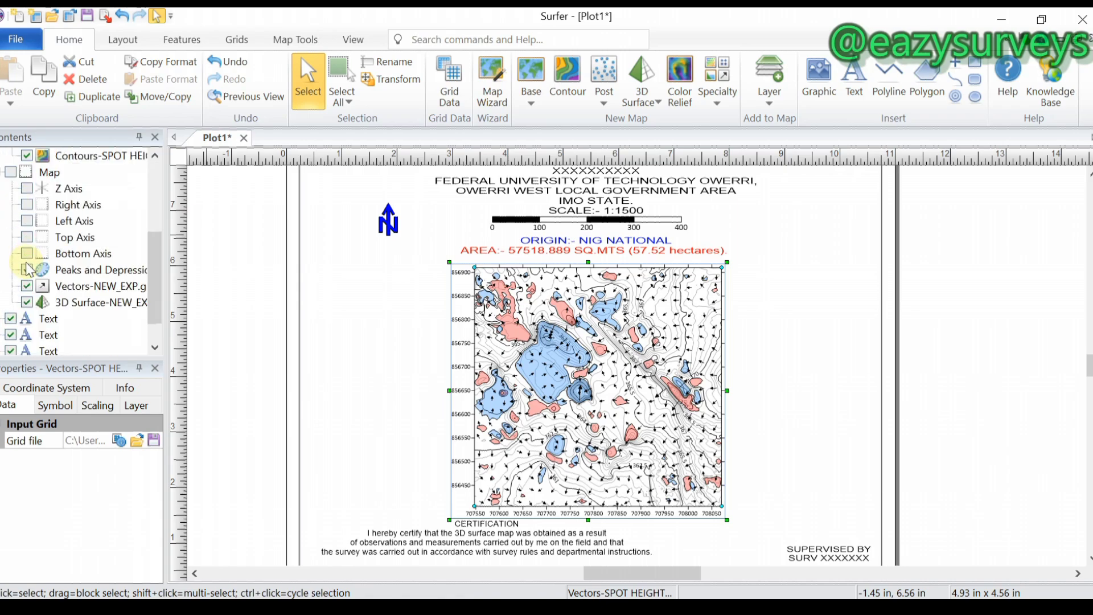
scroll(39, 281, "up", 3)
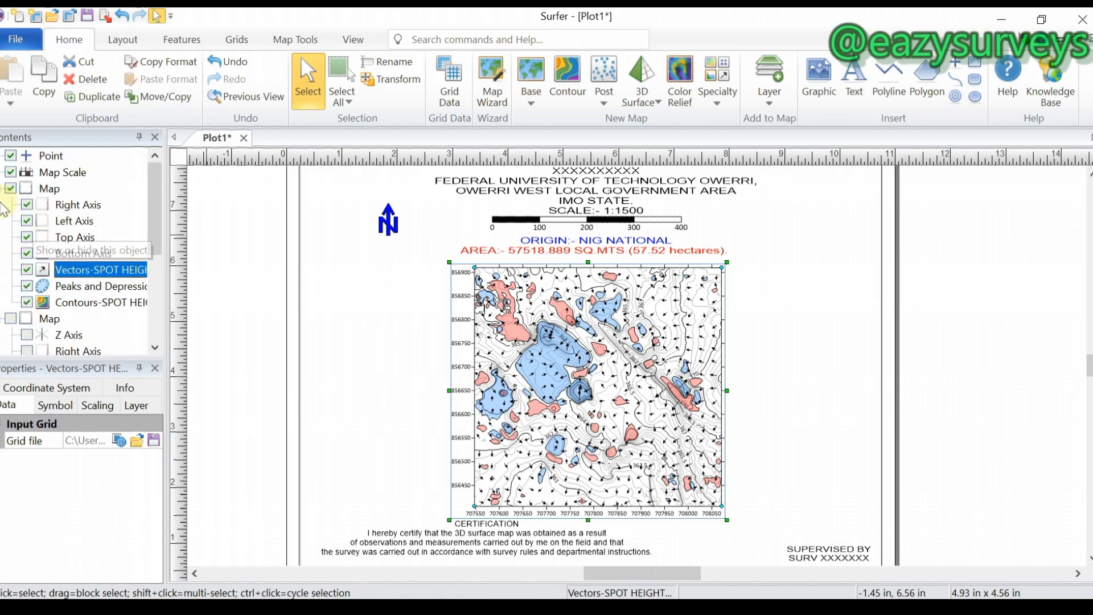
left_click(12, 188)
scroll(16, 222, "down", 2)
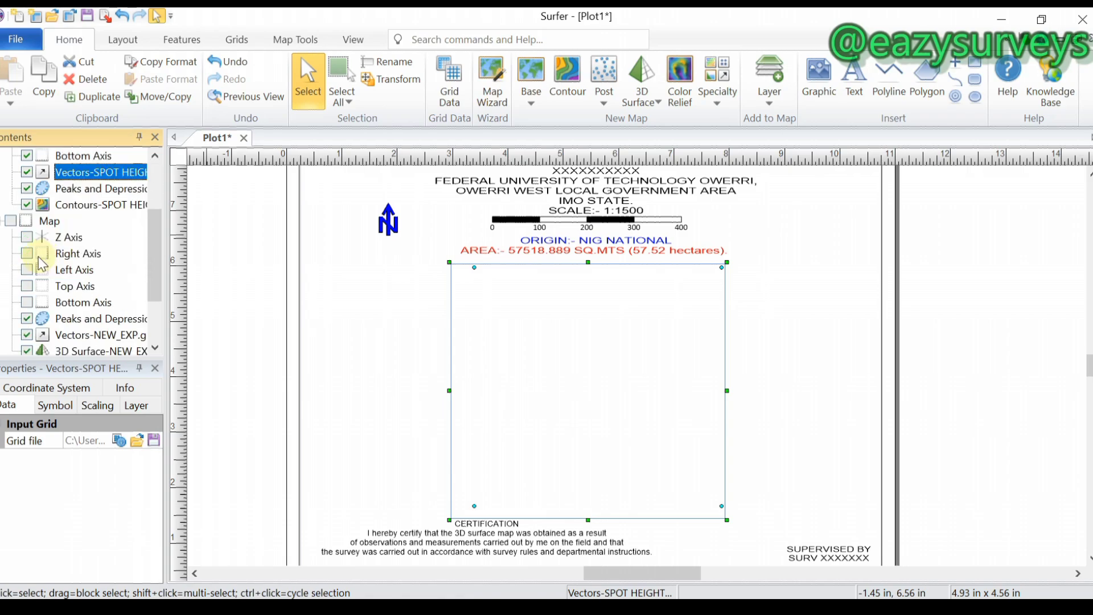
left_click(11, 221)
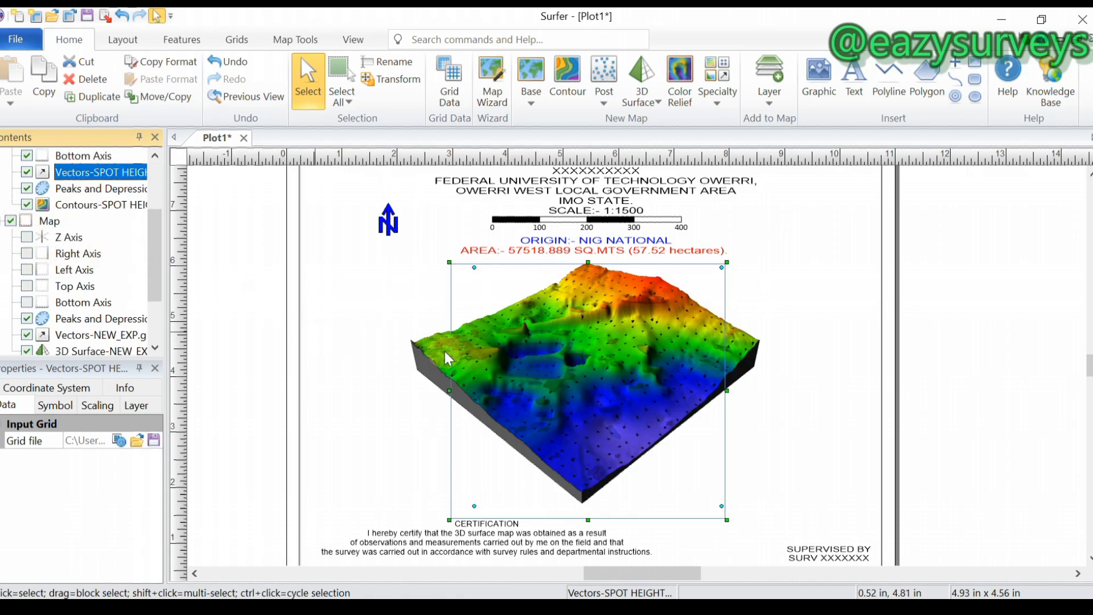
Examine the 3D surface map's relief, flow vectors, peaks and depressions up close and as a whole.
scroll(590, 455, "down", 2)
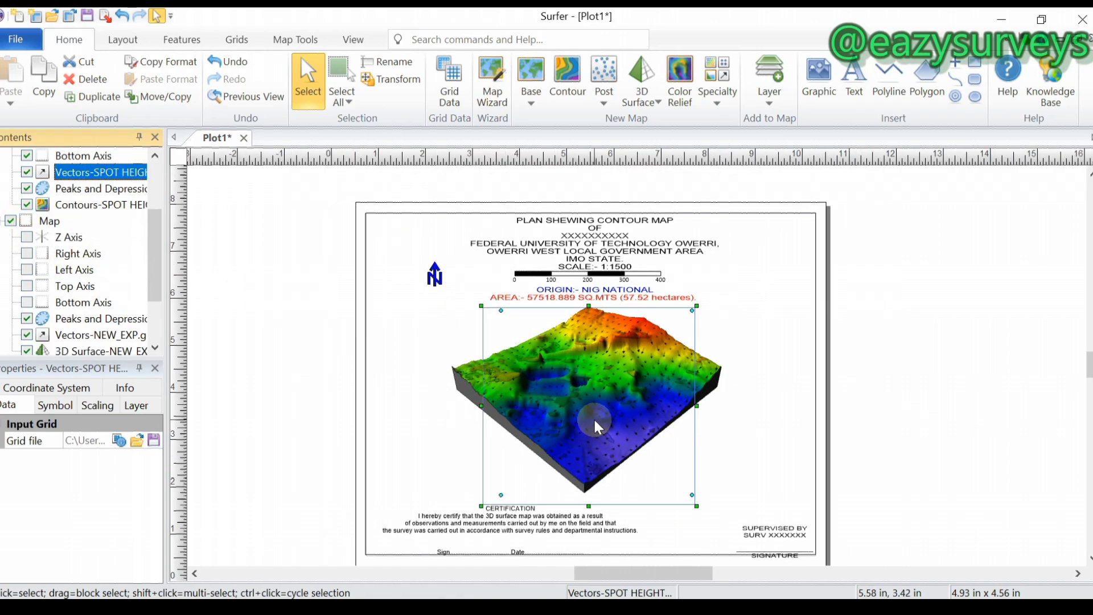
scroll(593, 417, "up", 2)
scroll(578, 364, "up", 3)
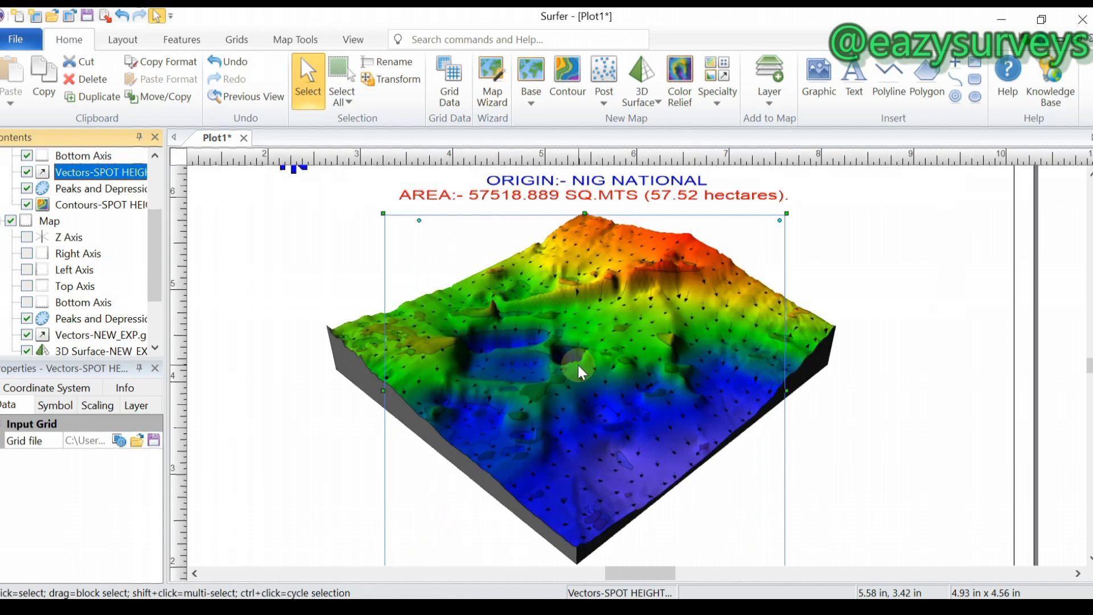
left_click(939, 360)
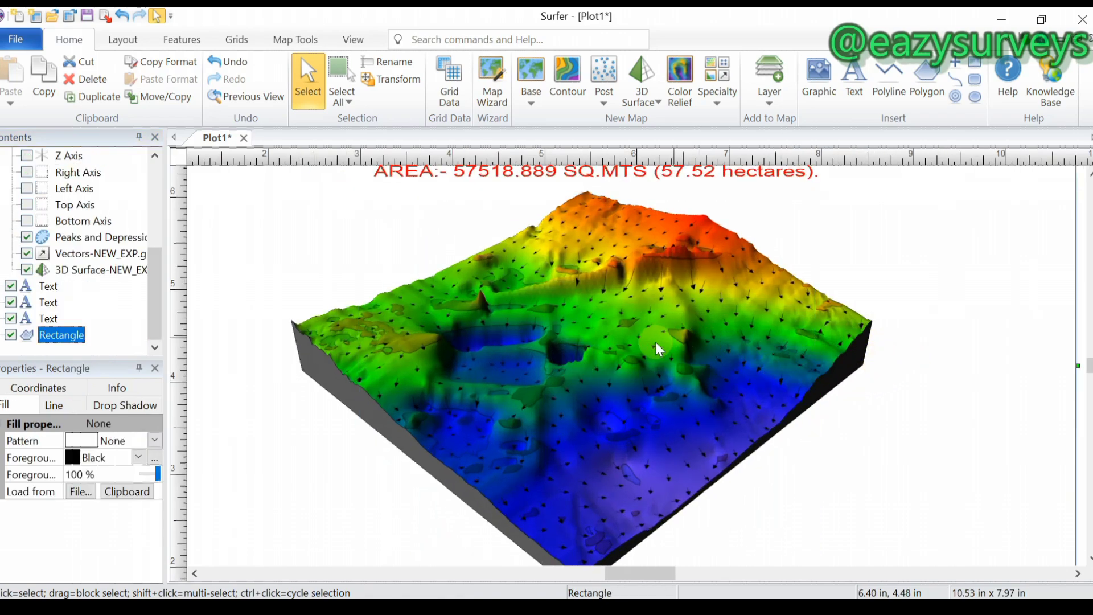
scroll(648, 360, "up", 3)
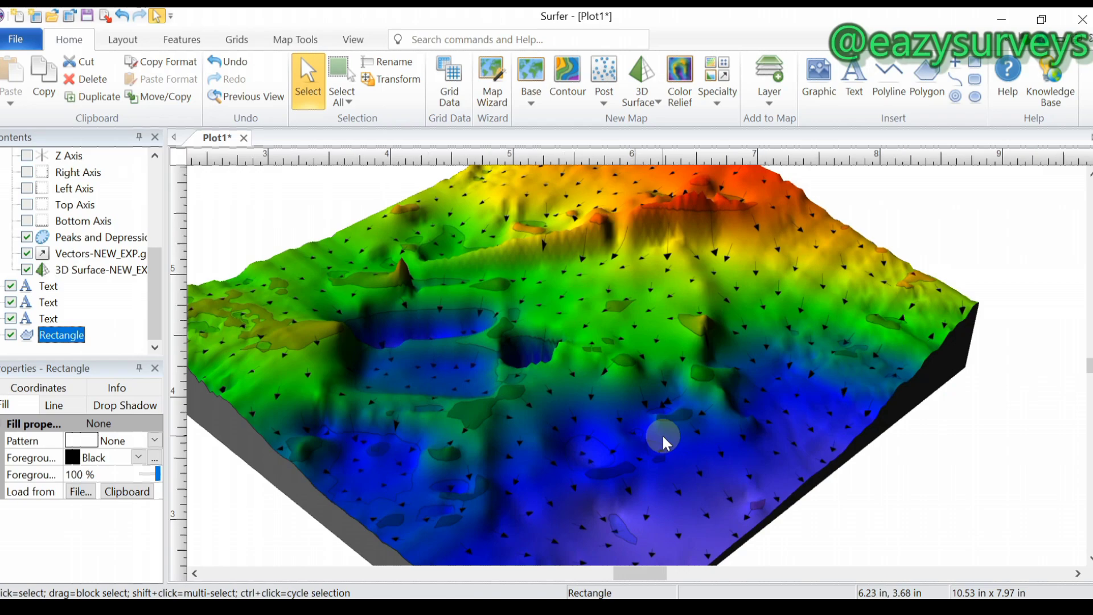
scroll(664, 438, "down", 1)
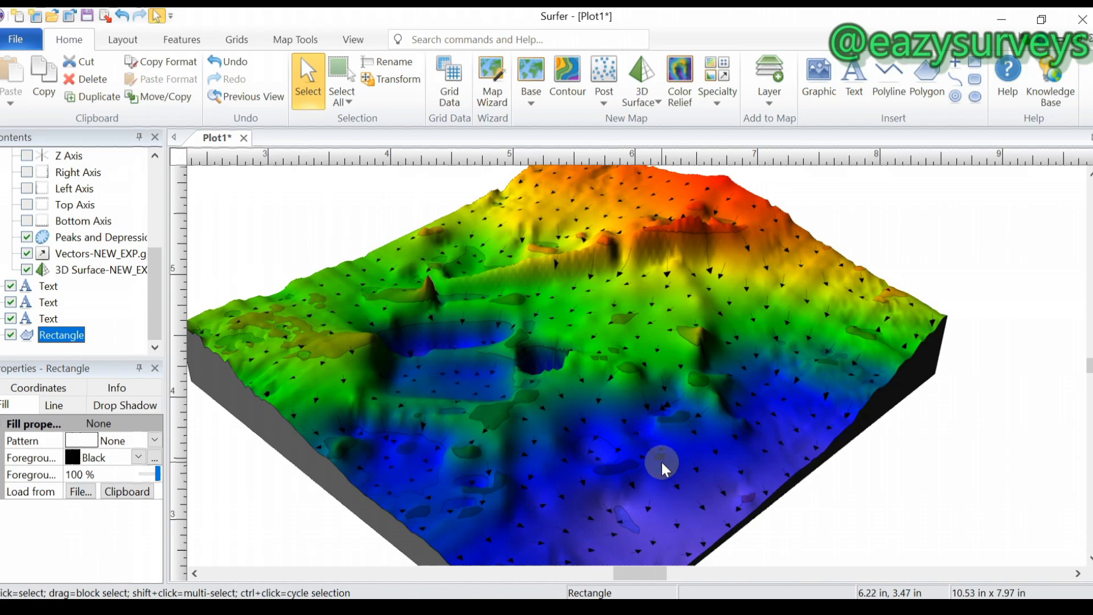
scroll(661, 460, "up", 1)
scroll(764, 435, "up", 1)
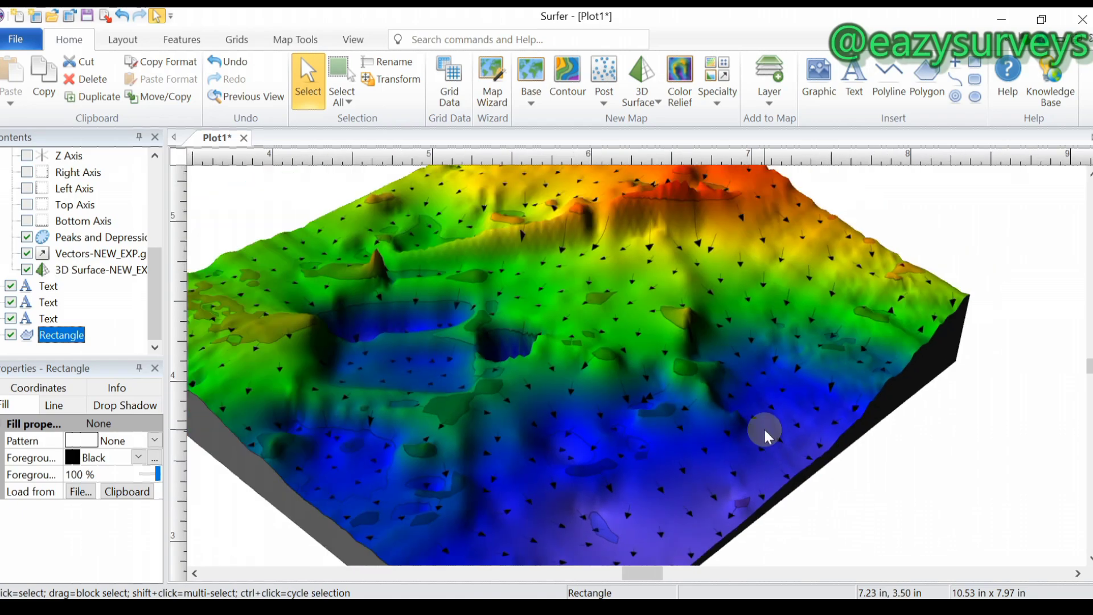
scroll(766, 435, "up", 1)
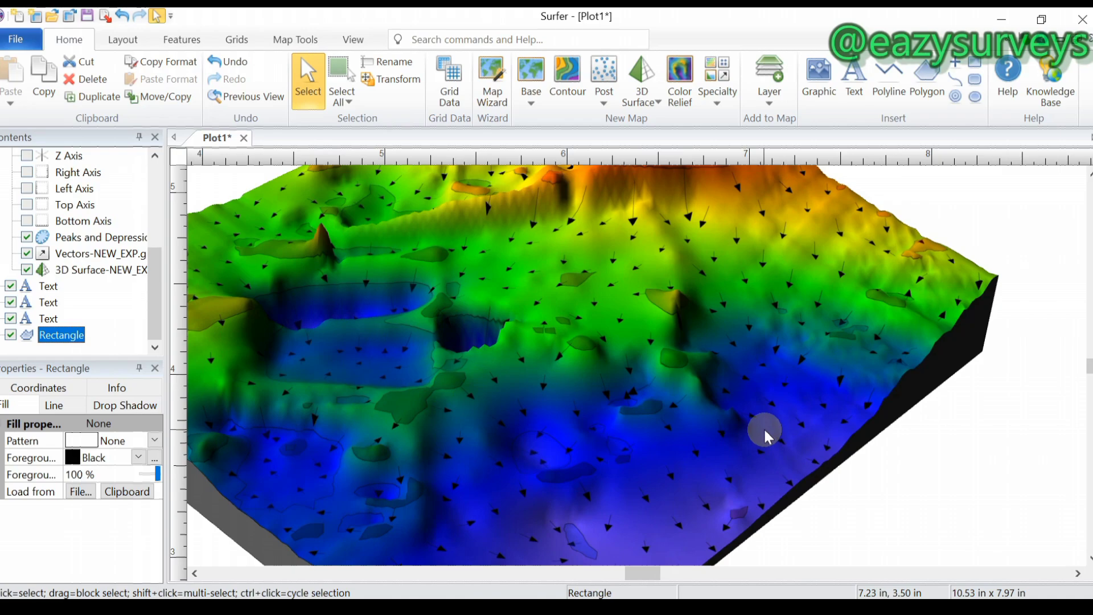
scroll(766, 436, "up", 1)
scroll(766, 436, "down", 1)
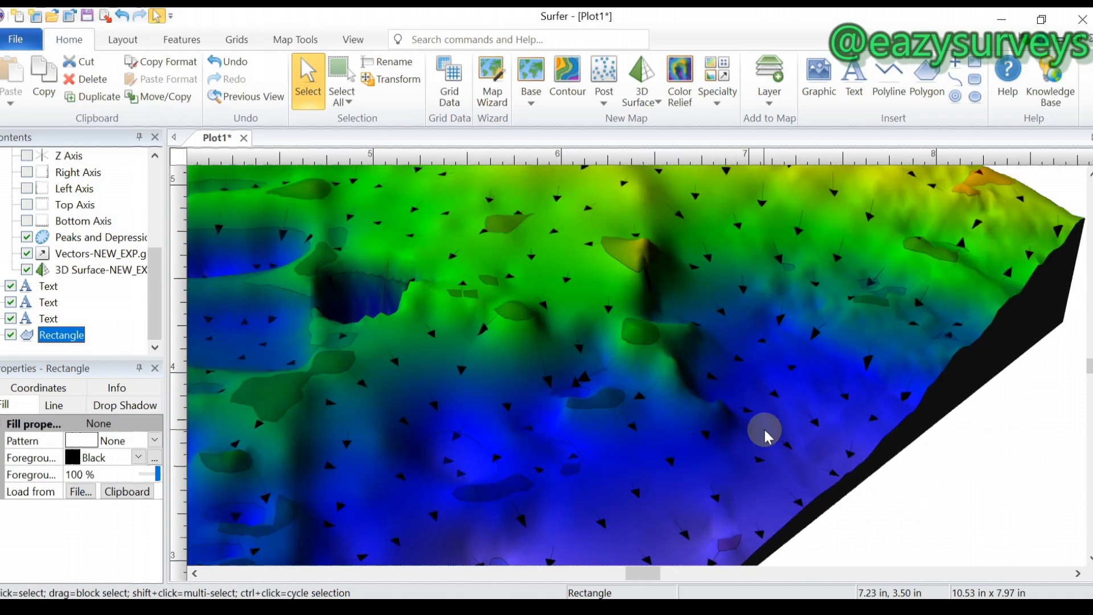
scroll(765, 436, "up", 1)
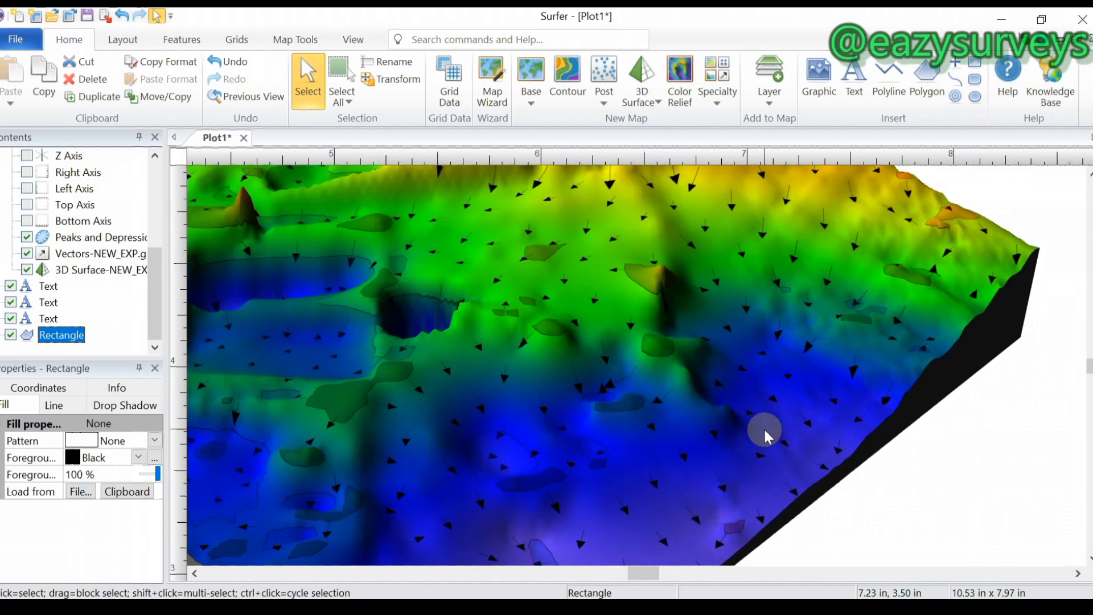
scroll(765, 435, "up", 1)
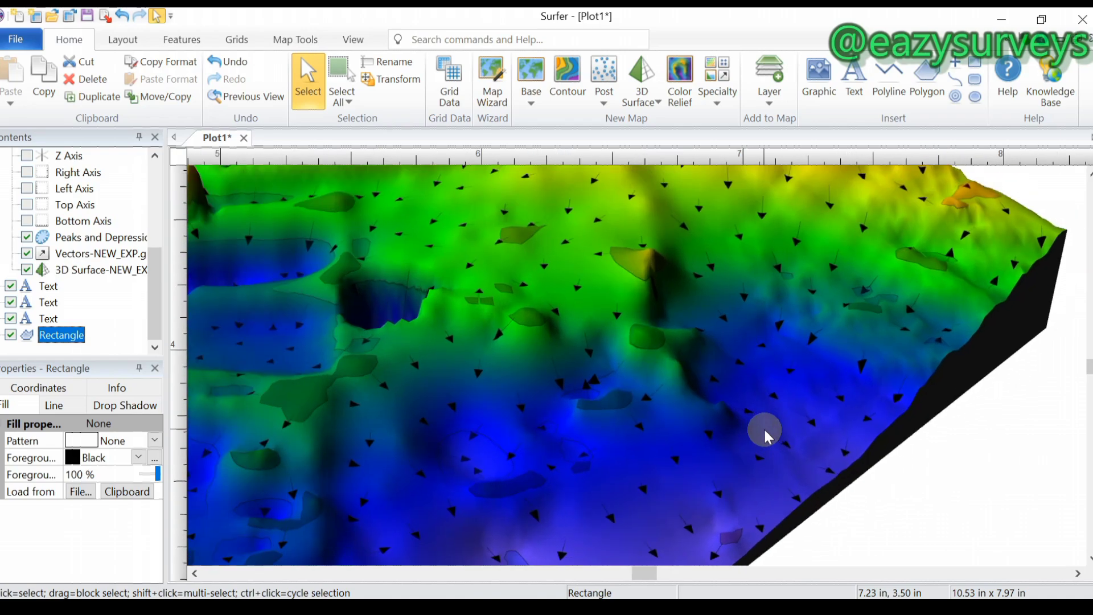
left_click(1046, 459)
right_click(1048, 458)
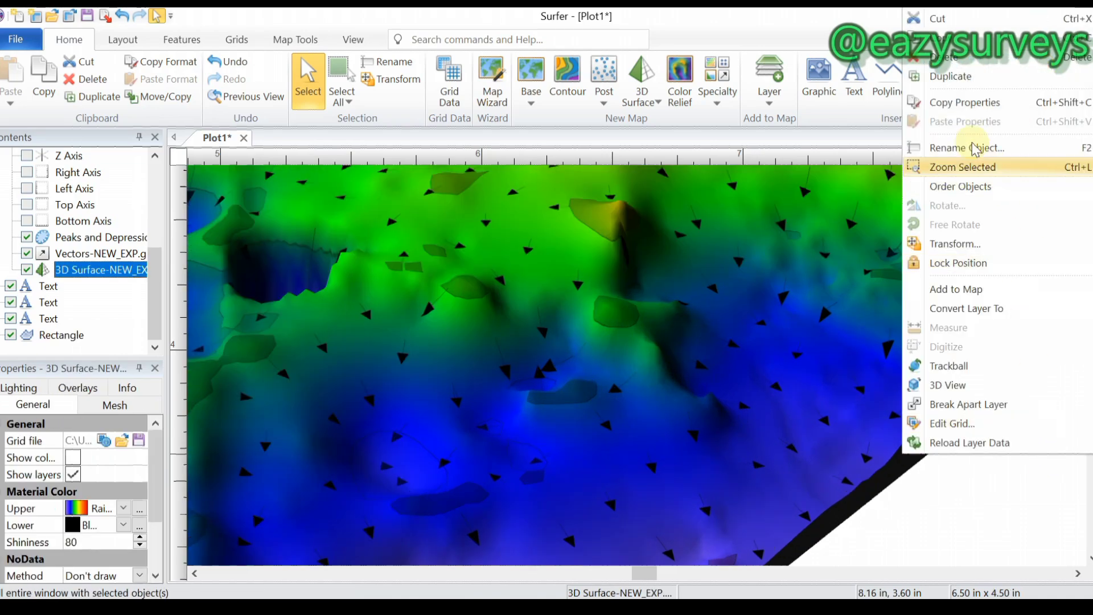
left_click(968, 167)
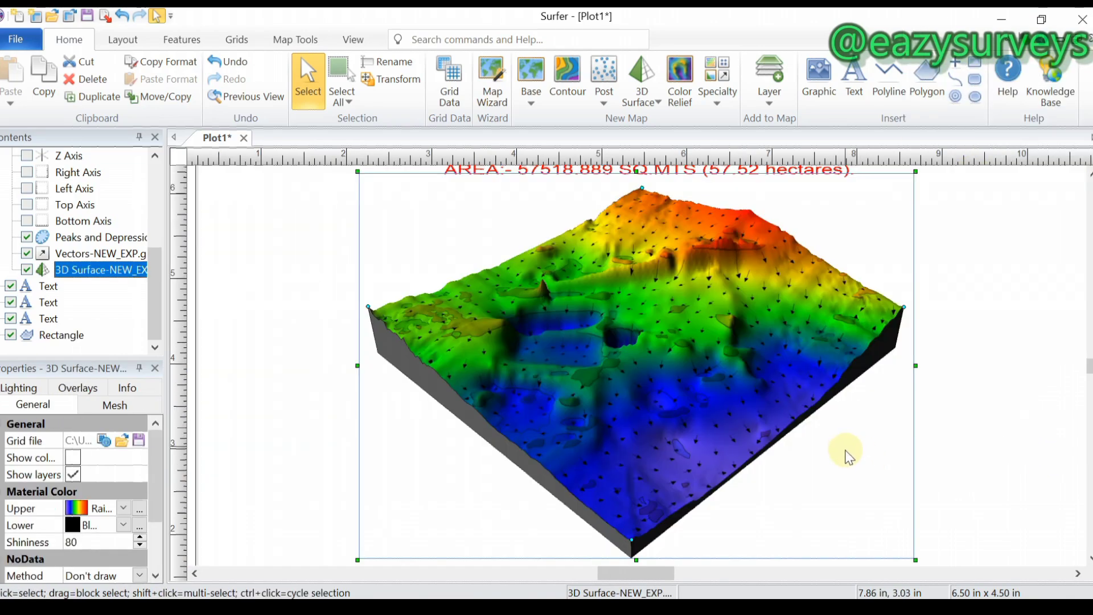
left_click(1020, 358)
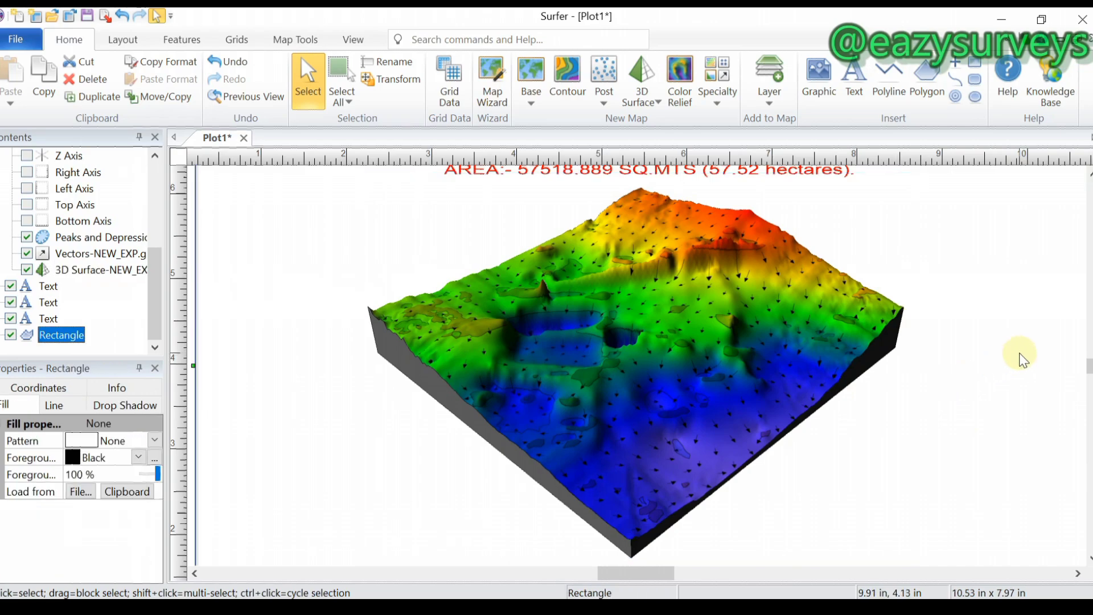
Move the SUPERVISED BY signature block up about 0.18 in so it sits inside the plan's border rectangle.
right_click(211, 416)
left_click(330, 514)
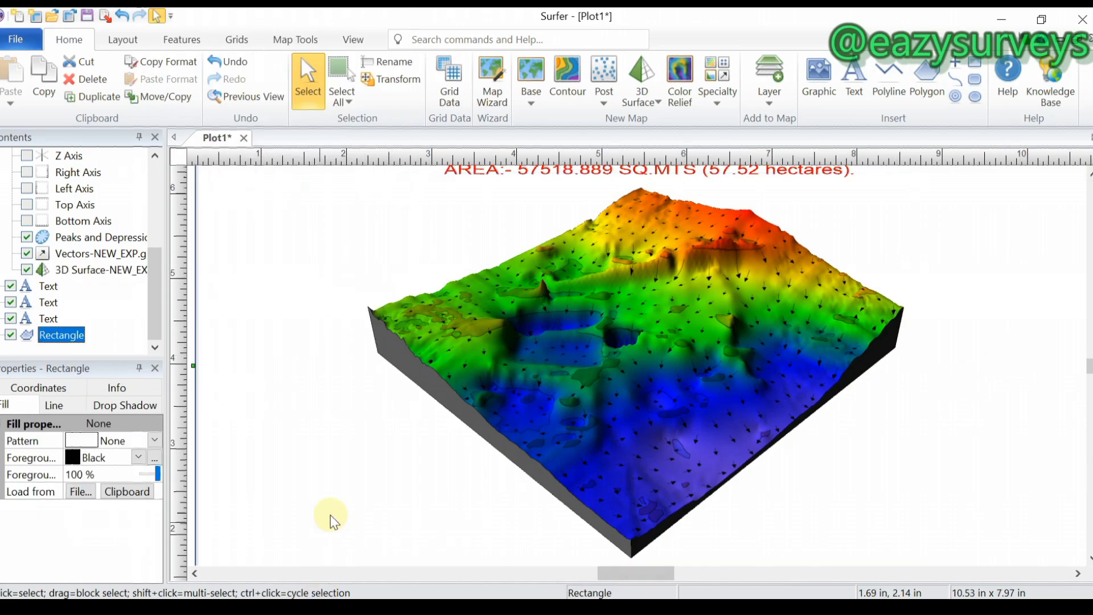
right_click(258, 303)
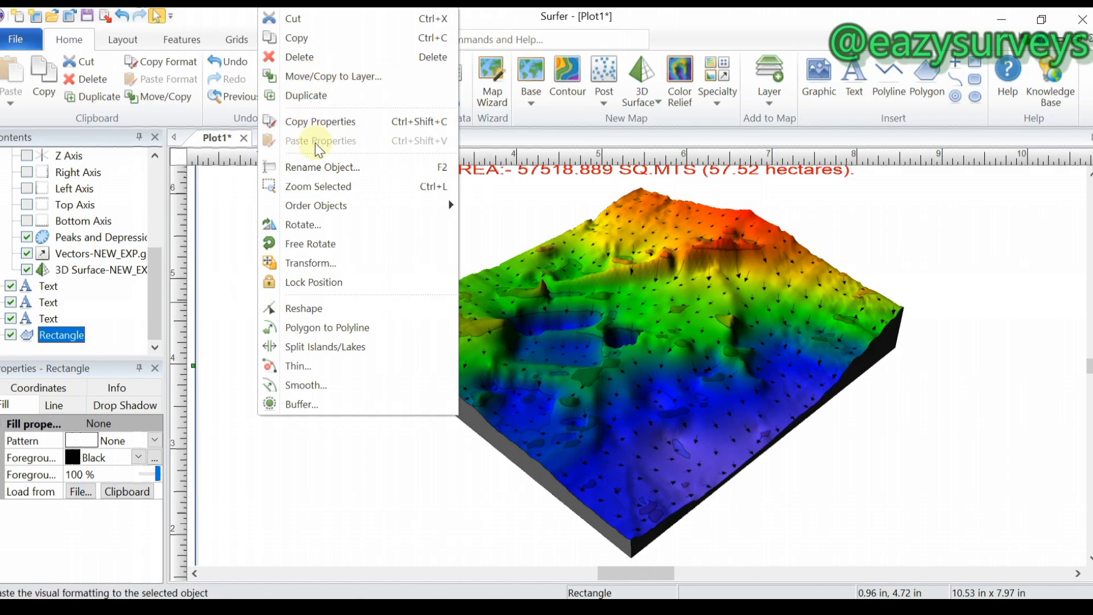
left_click(332, 196)
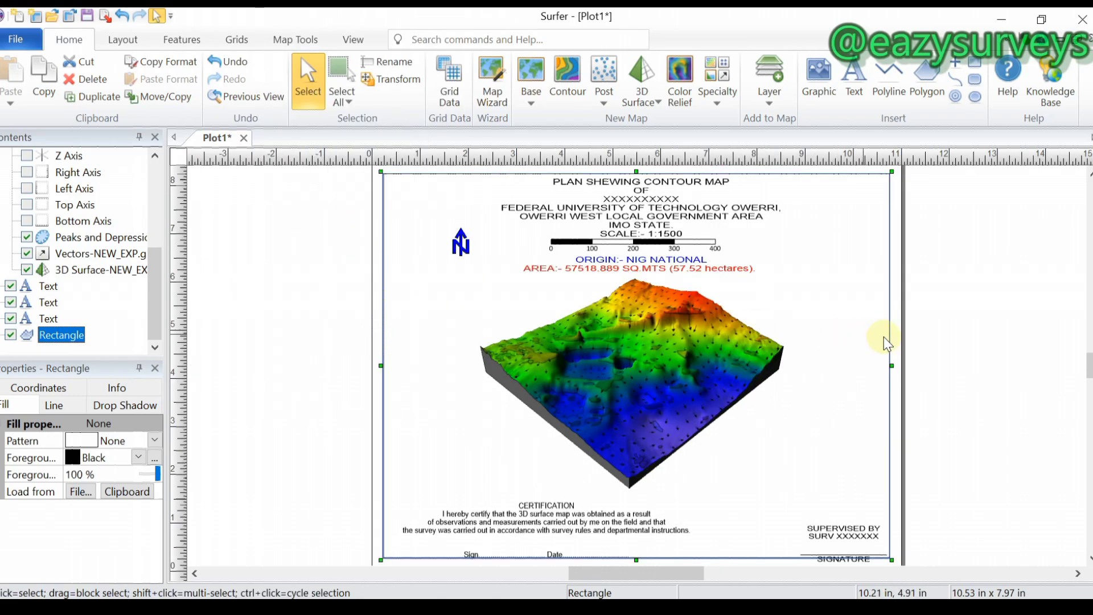
left_click(956, 361)
left_click(861, 541)
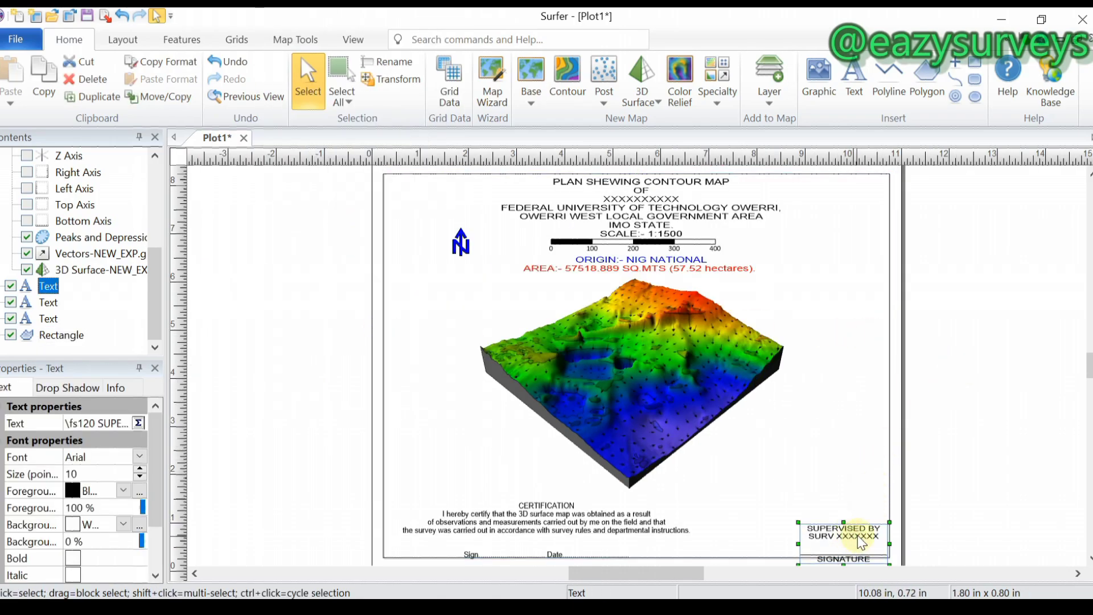
left_click_drag(861, 542, 858, 520)
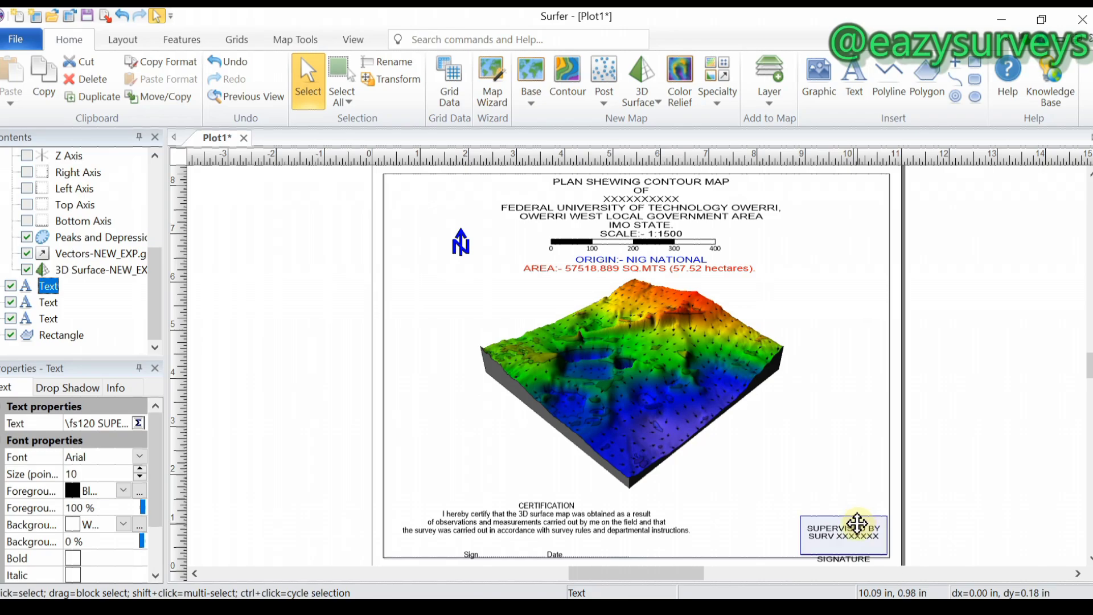
left_click(1001, 418)
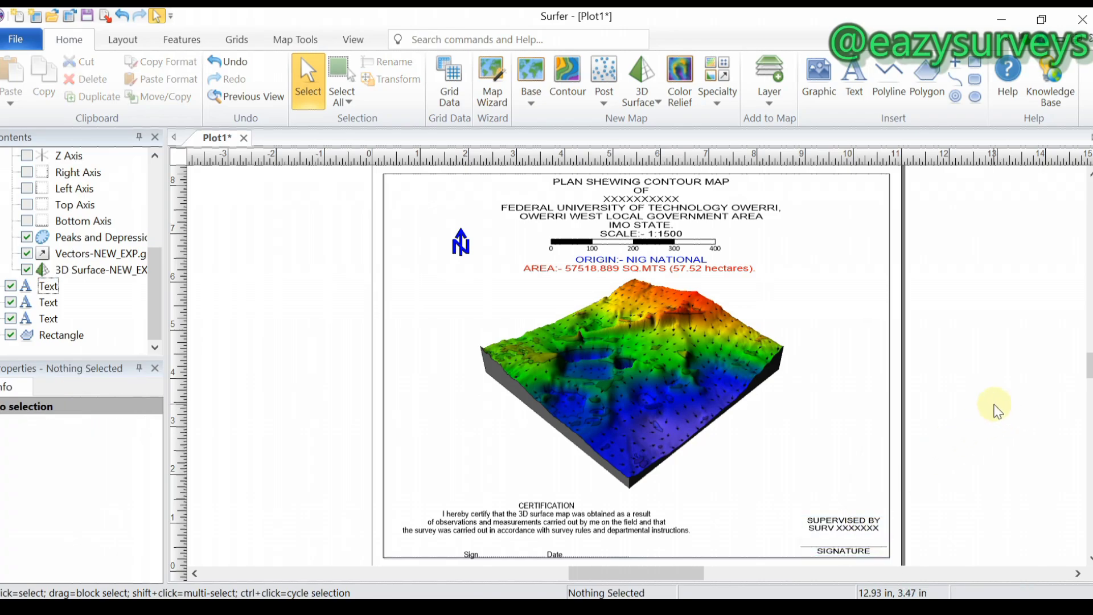